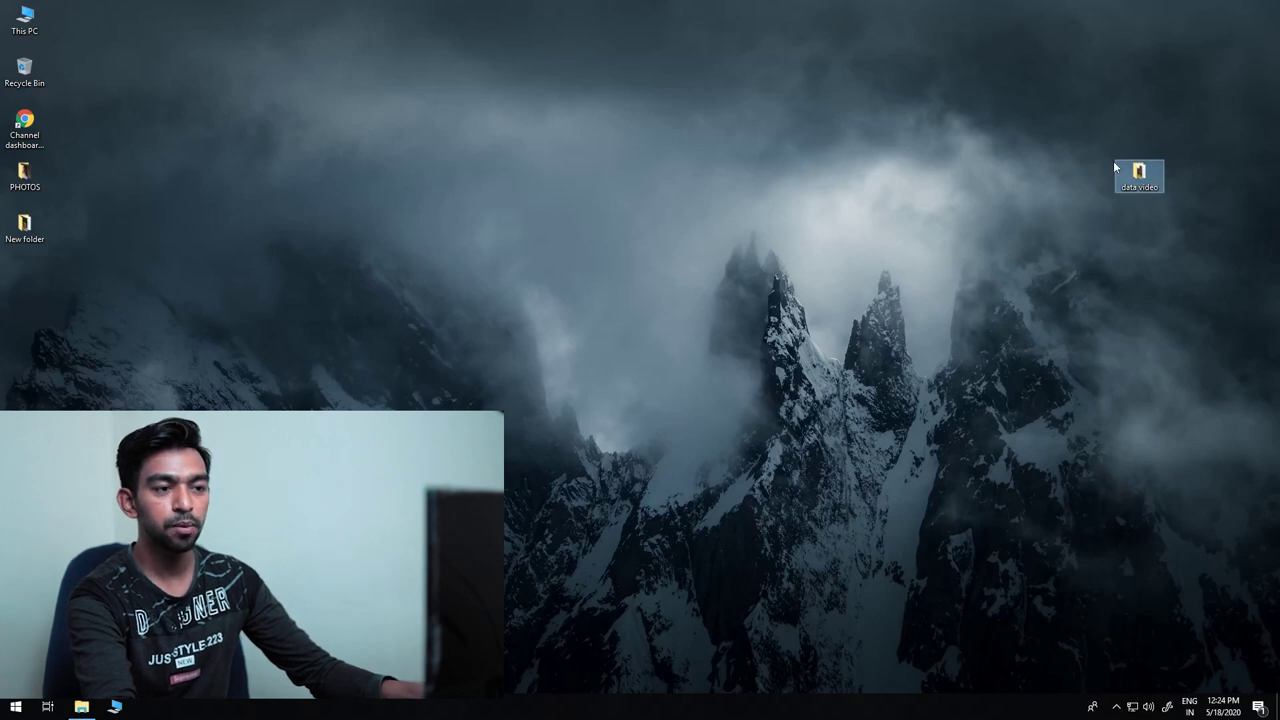
Open the data video folder, select slow-trail-71 MP3, refresh the desktop, and launch Premiere Pro 2020.
{"action": "double_click", "coordinate": [1140, 192]}
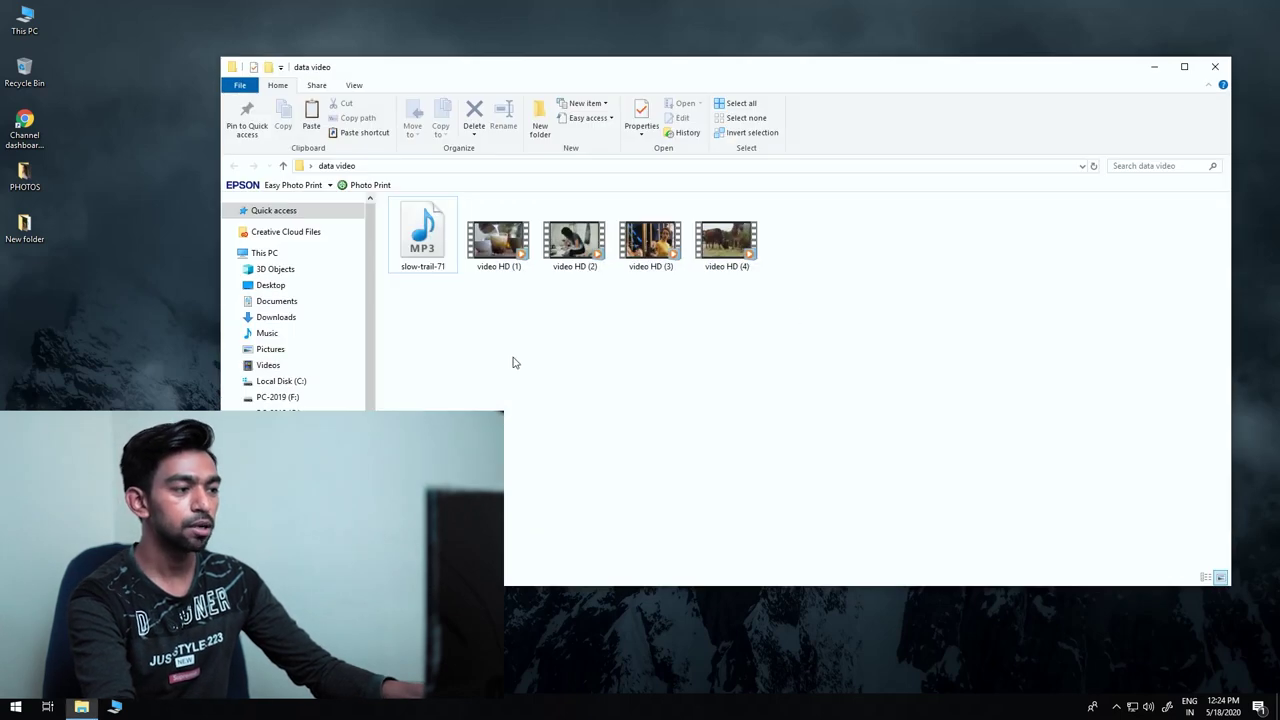
{"action": "left_click_drag", "start_coordinate": [503, 307], "coordinate": [720, 272]}
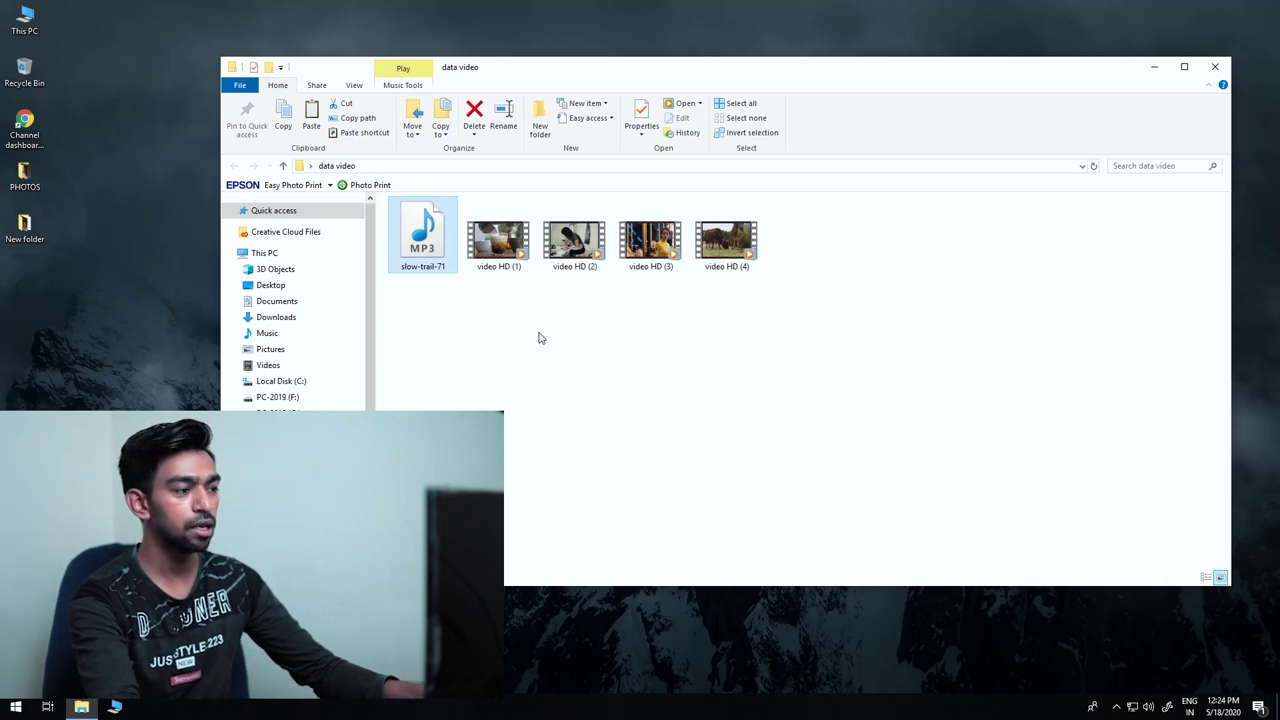
{"action": "right_click", "coordinate": [110, 293]}
{"action": "left_click", "coordinate": [145, 330]}
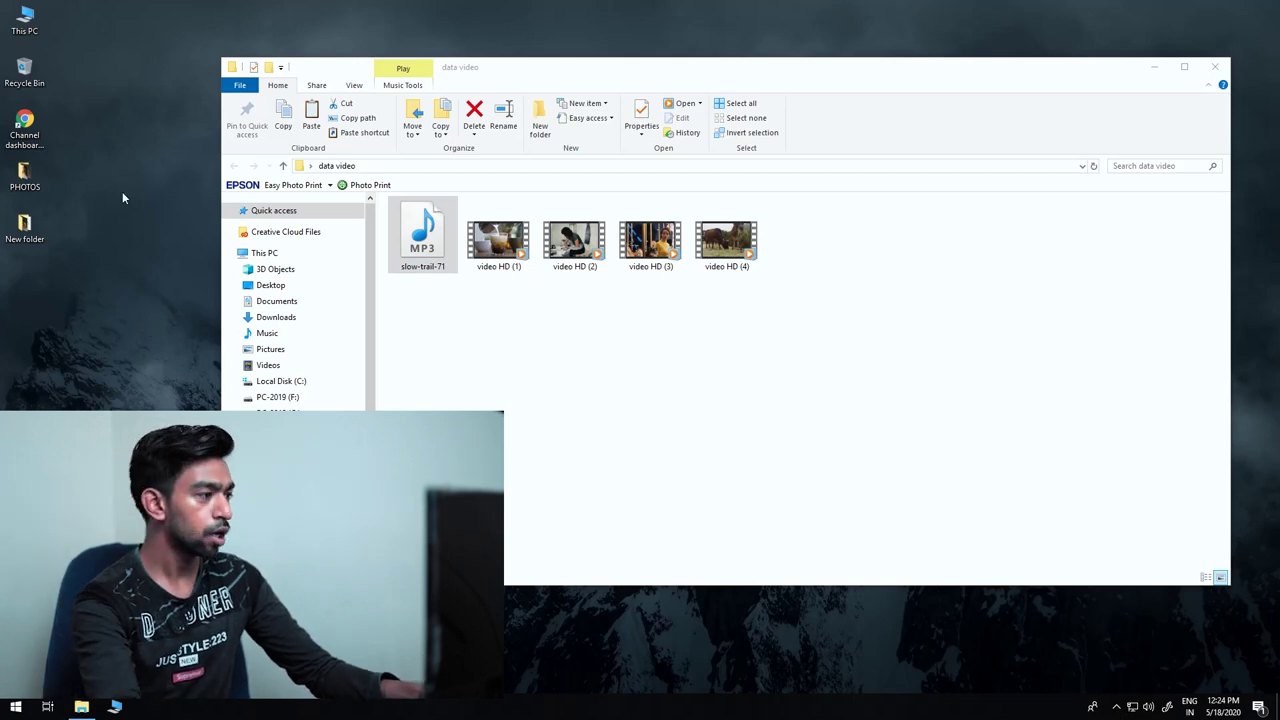
{"action": "key", "text": "super"}
{"action": "left_click", "coordinate": [318, 400]}
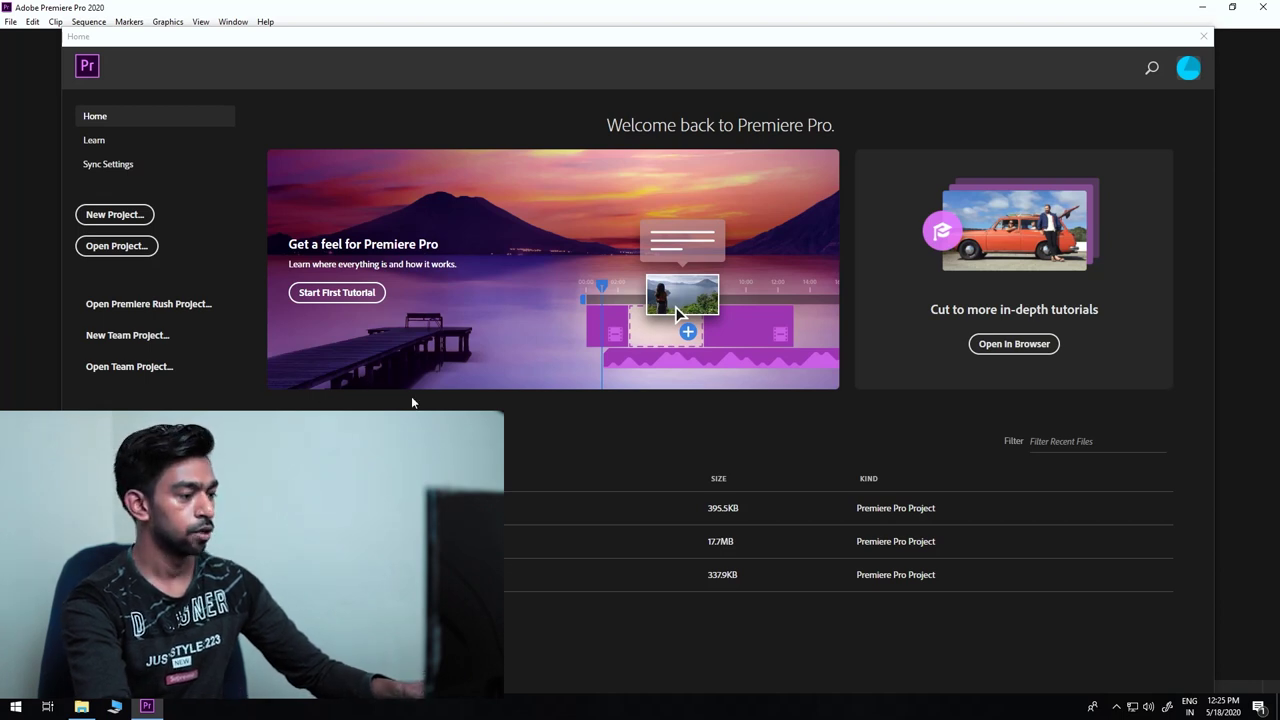
Create a new Premiere project saved in the data video folder.
{"action": "left_click", "coordinate": [138, 216]}
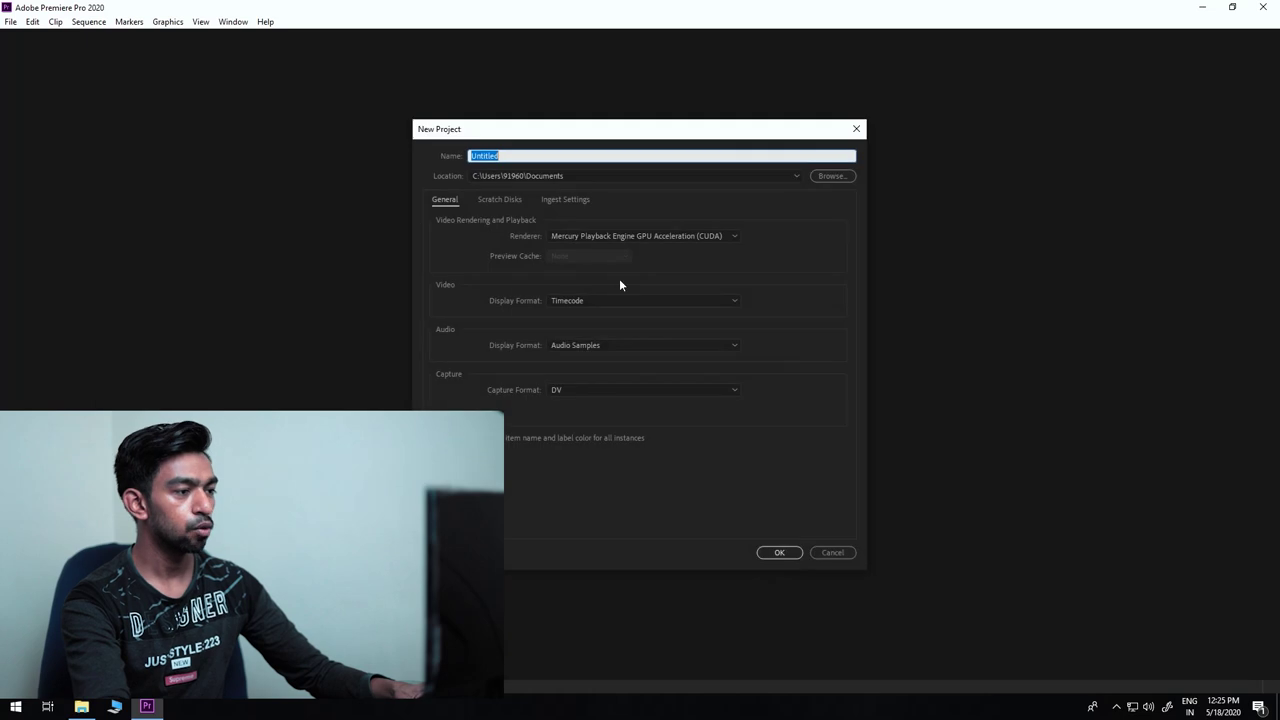
{"action": "left_click", "coordinate": [815, 175]}
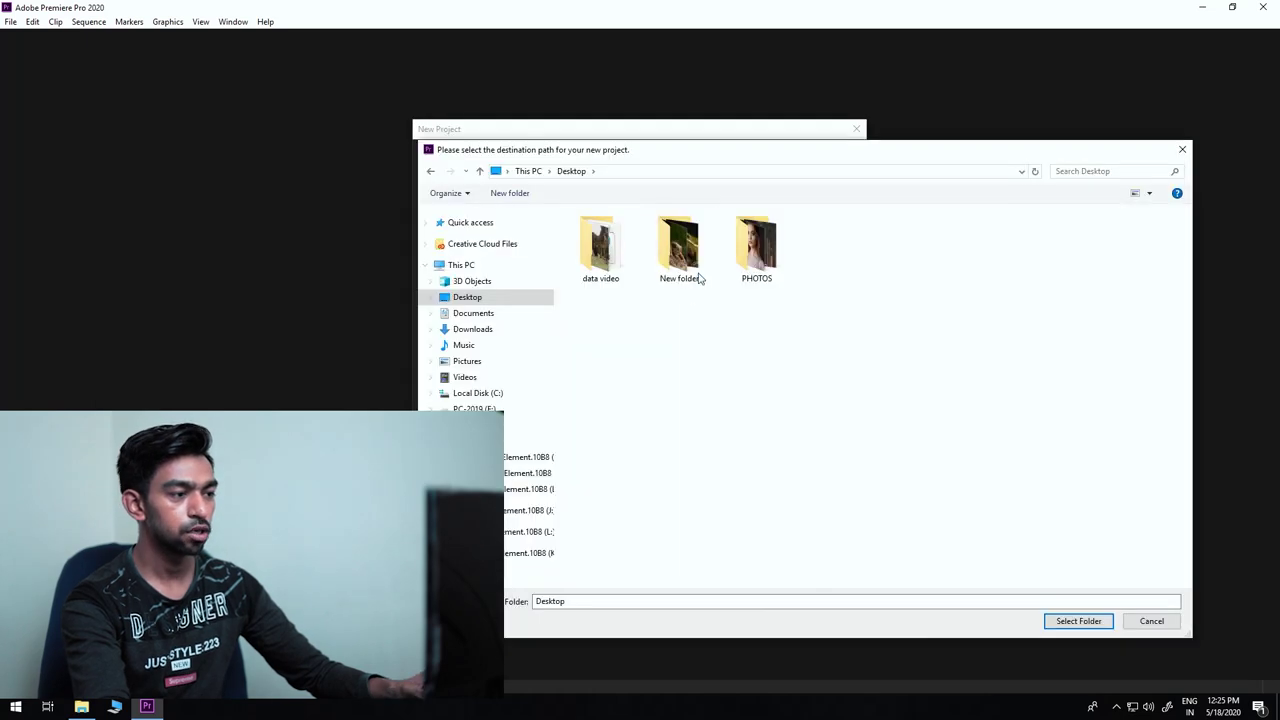
{"action": "double_click", "coordinate": [605, 245]}
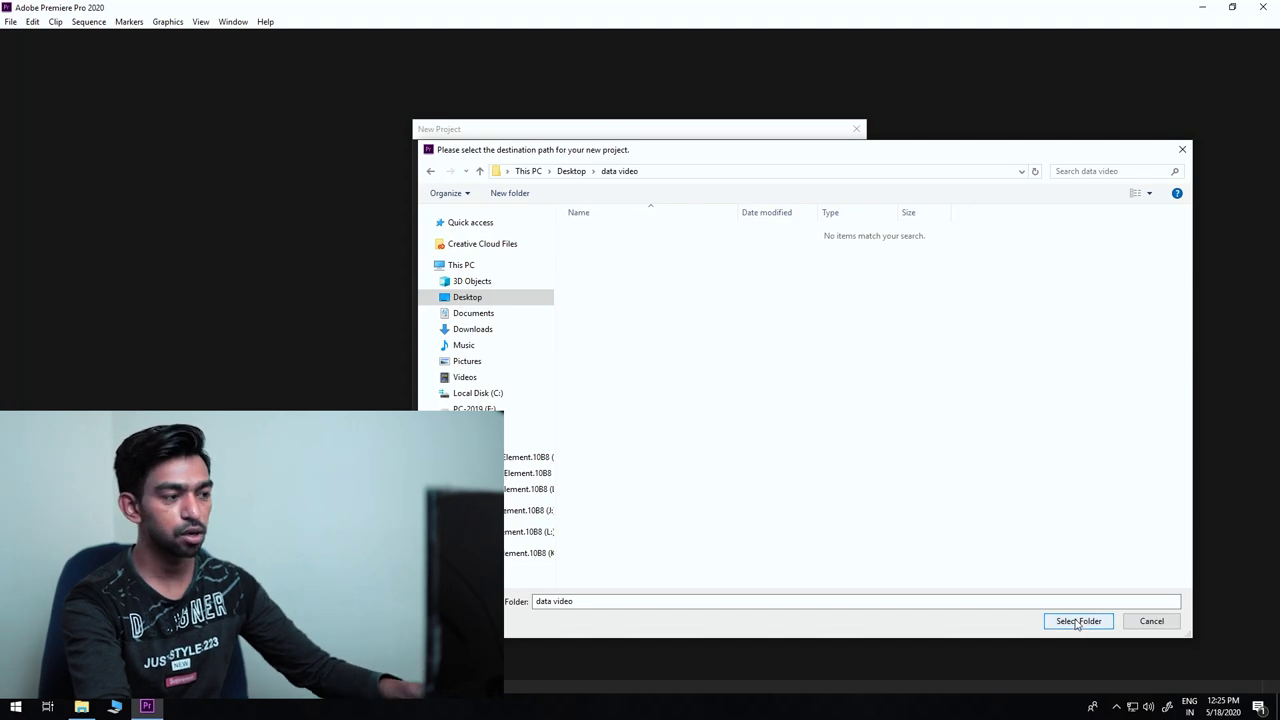
{"action": "left_click", "coordinate": [1077, 621]}
{"action": "left_click", "coordinate": [777, 551]}
Import the four video HD clips and slow-trail-71.mp3 from the folder into the Project panel.
{"action": "left_click", "coordinate": [81, 706]}
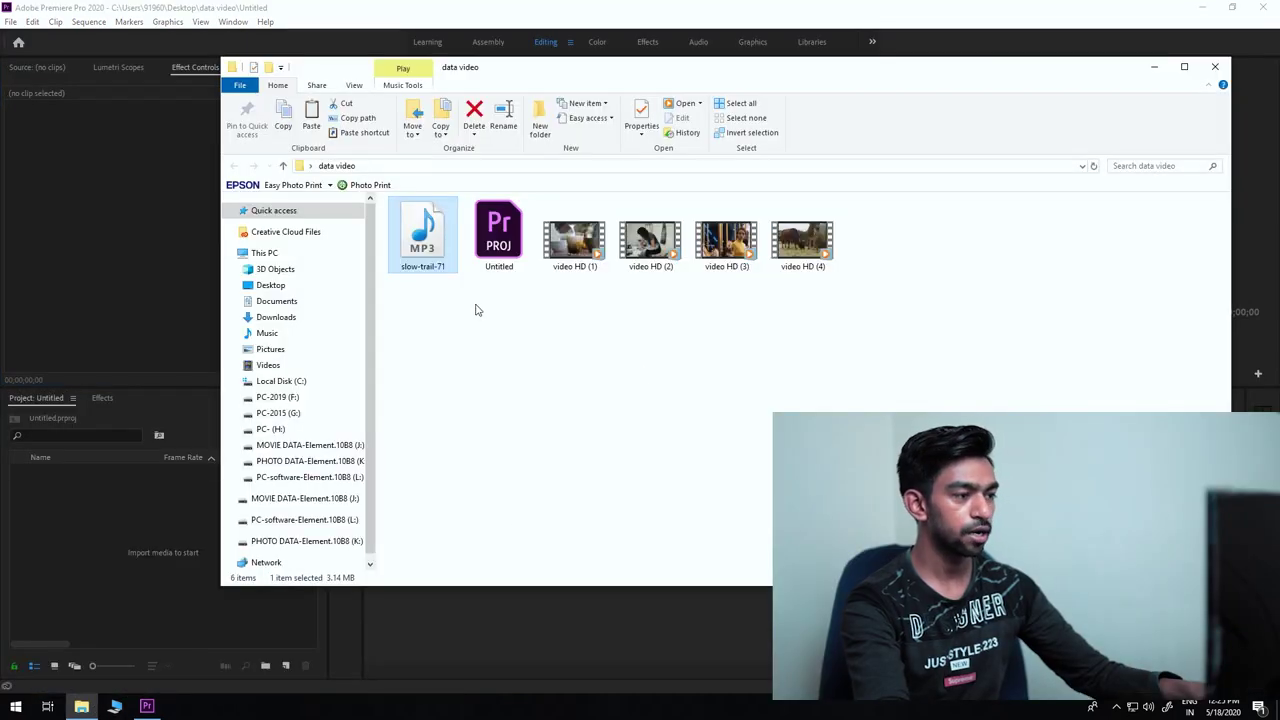
{"action": "left_click_drag", "start_coordinate": [581, 313], "coordinate": [920, 249]}
{"action": "left_click", "coordinate": [423, 235], "text": "ctrl"}
{"action": "left_click_drag", "start_coordinate": [423, 240], "coordinate": [144, 537]}
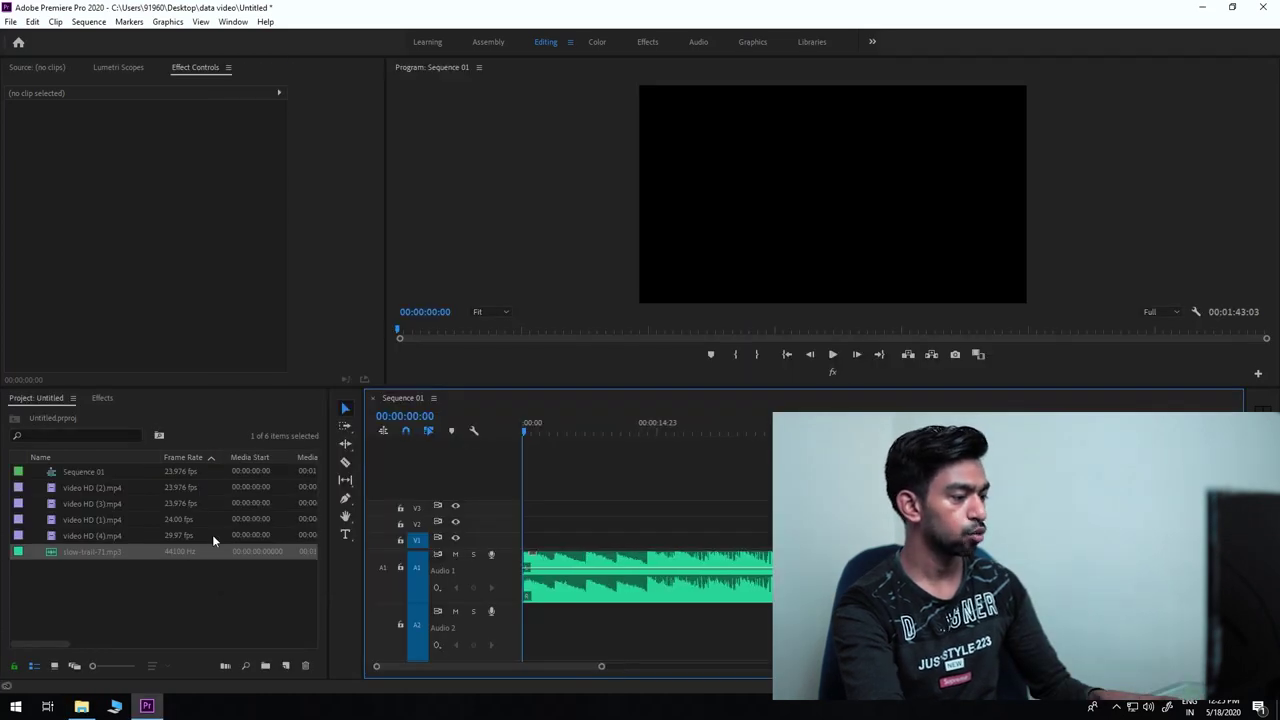
{"action": "left_click", "coordinate": [253, 617]}
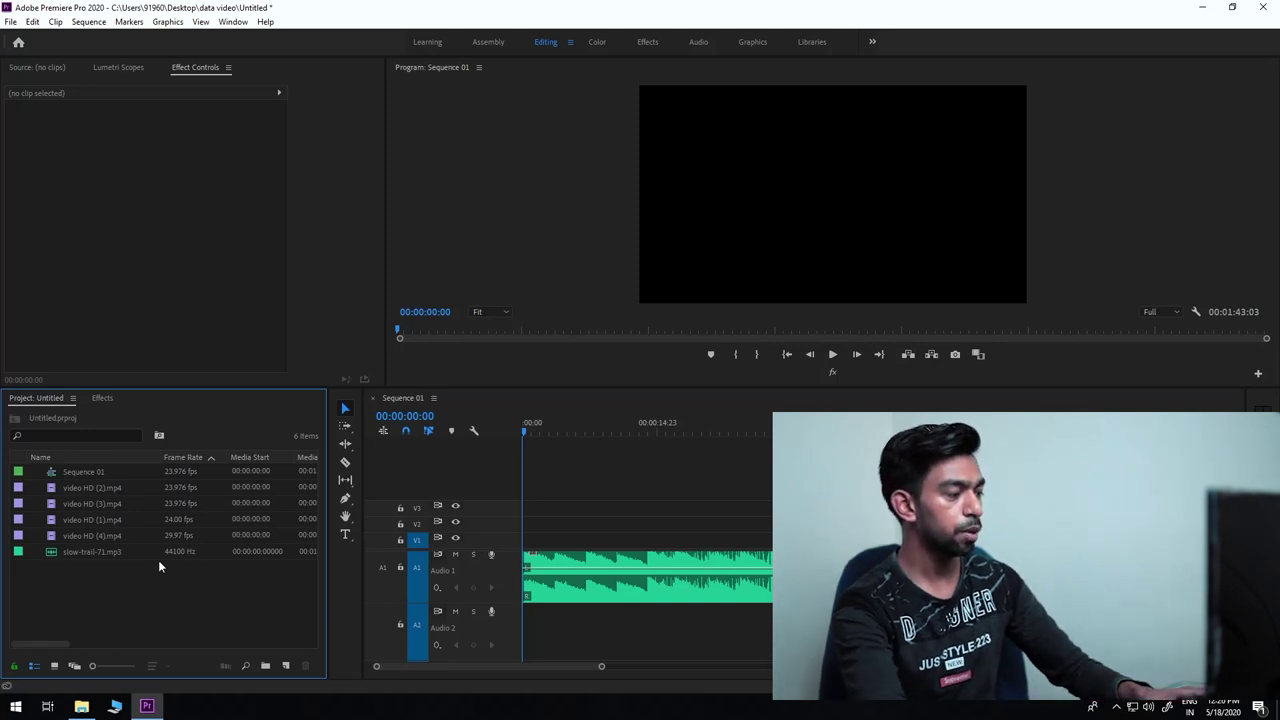
Place video HD (2).mp4 on the timeline, cut it at 00:00:06:21, and keep the first part on V1.
{"action": "left_click_drag", "start_coordinate": [109, 488], "coordinate": [533, 522]}
{"action": "left_click_drag", "start_coordinate": [524, 428], "coordinate": [586, 427]}
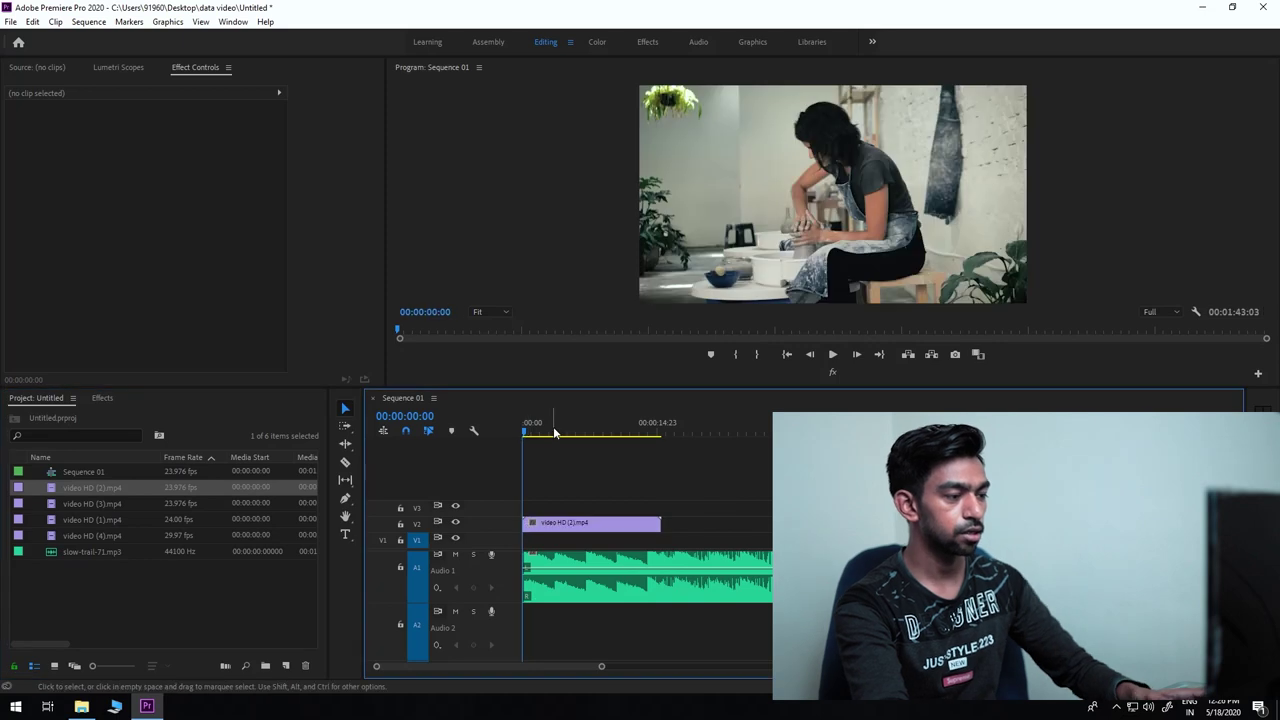
{"action": "key", "text": "c"}
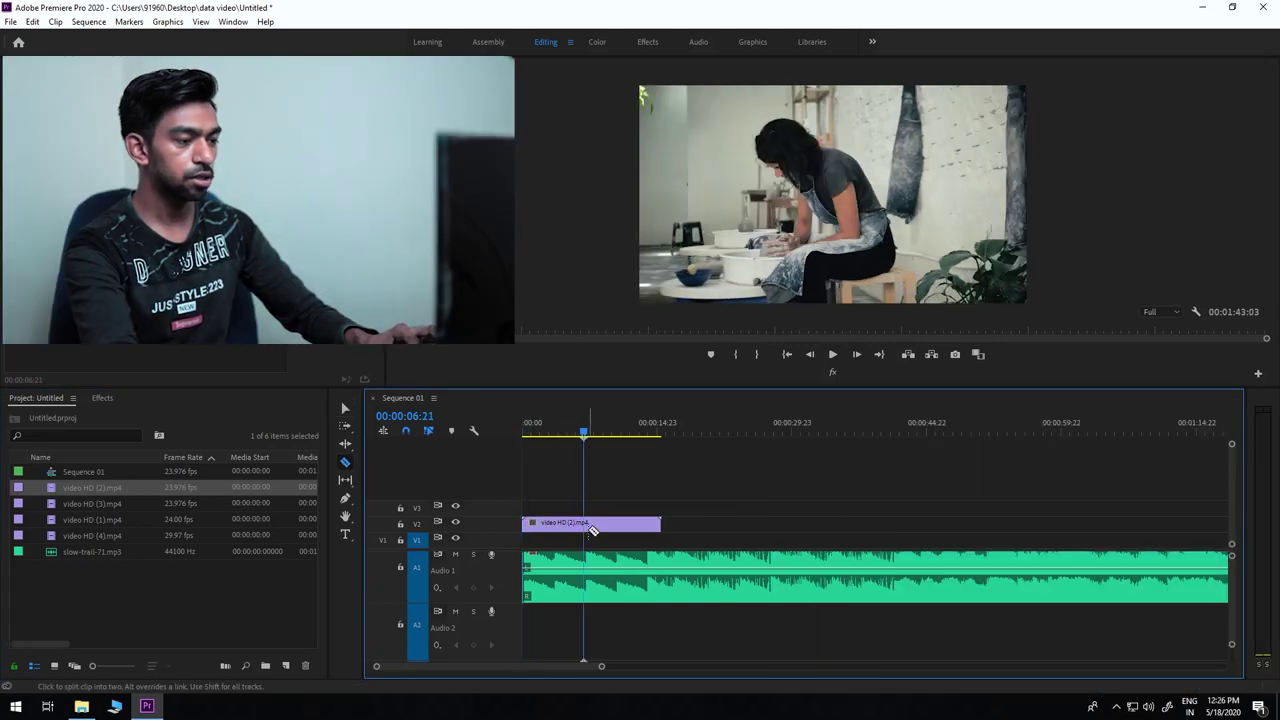
{"action": "key", "text": "v"}
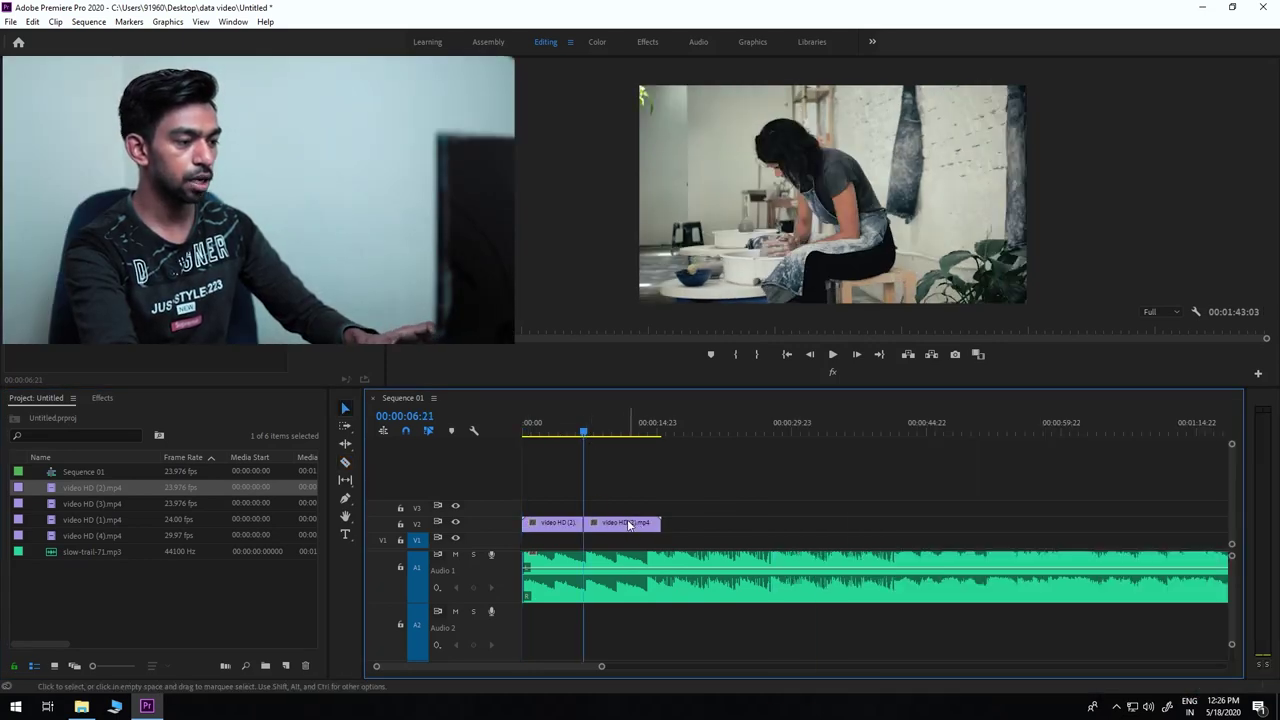
{"action": "left_click_drag", "start_coordinate": [554, 540], "coordinate": [554, 542]}
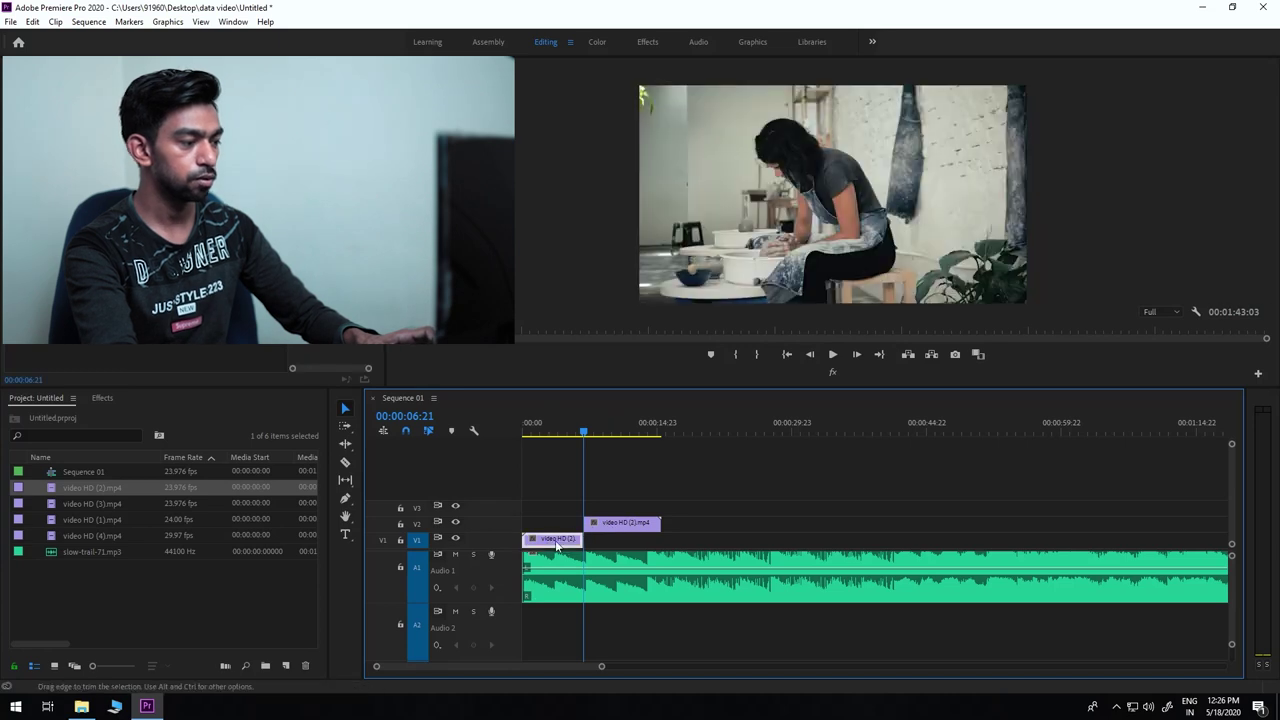
Add video HD (3) and HD (1) to V1, moving a small piece and HD (1)'s tail to V2.
{"action": "left_click_drag", "start_coordinate": [89, 509], "coordinate": [665, 545]}
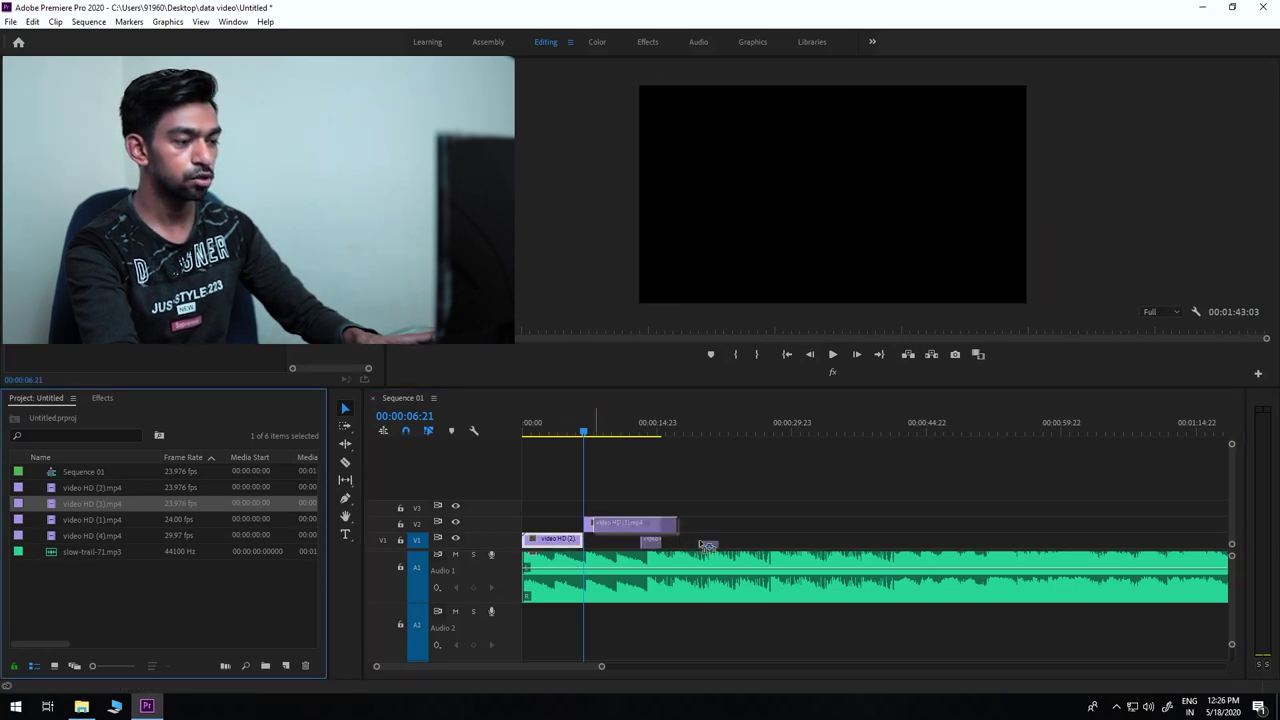
{"action": "left_click_drag", "start_coordinate": [653, 422], "coordinate": [709, 422]}
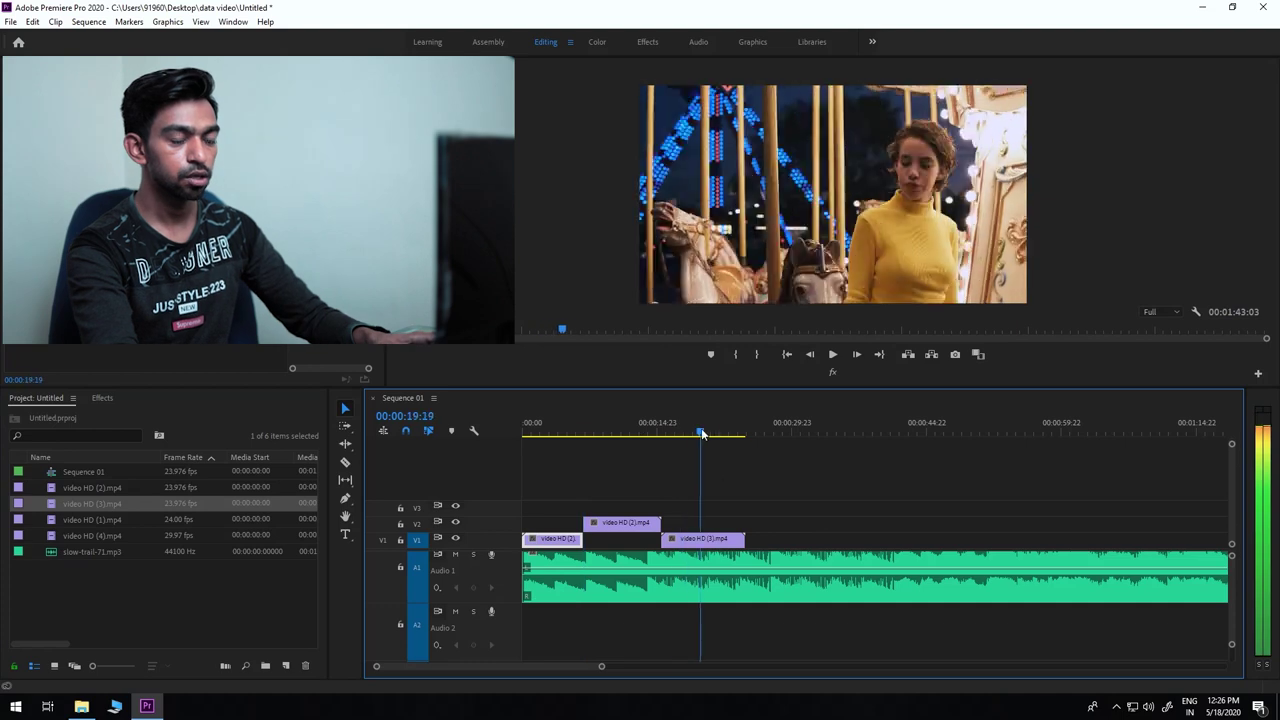
{"action": "left_click_drag", "start_coordinate": [730, 539], "coordinate": [730, 522]}
{"action": "left_click_drag", "start_coordinate": [86, 519], "coordinate": [750, 540]}
{"action": "key", "text": "space"}
{"action": "key", "text": "space"}
{"action": "key", "text": "ctrl+k"}
{"action": "left_click_drag", "start_coordinate": [855, 539], "coordinate": [855, 522]}
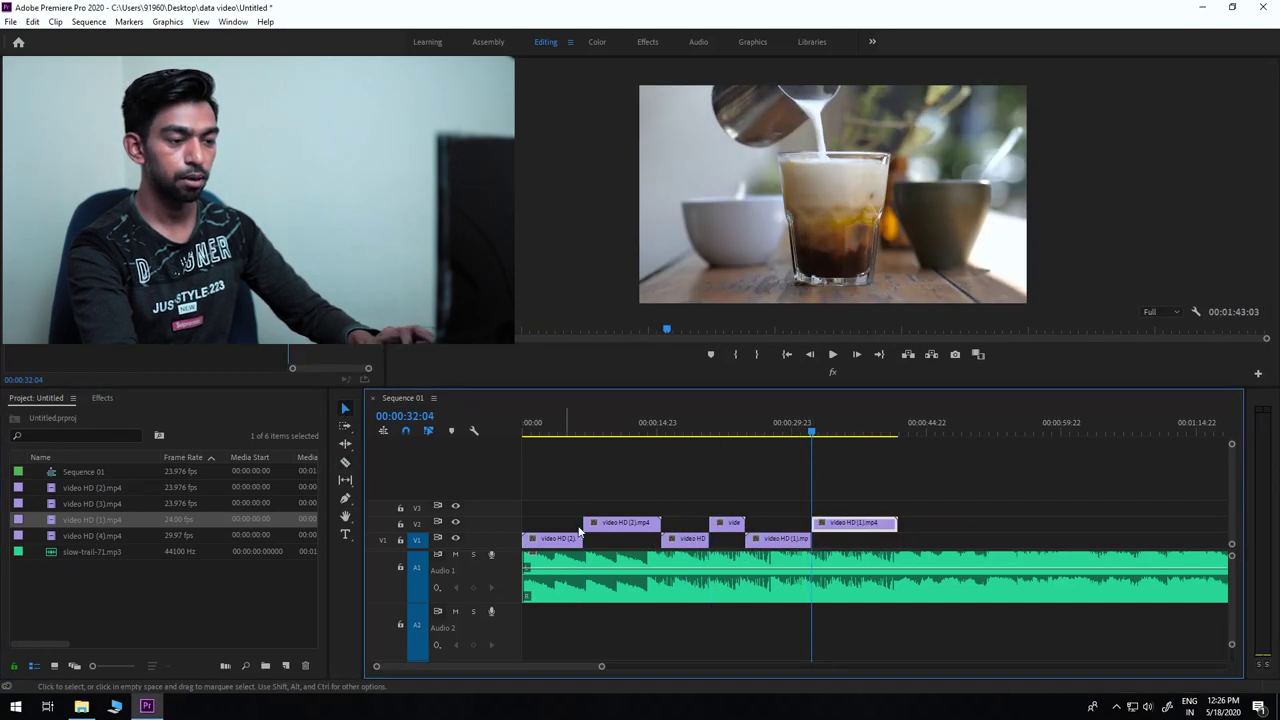
Append video HD (4).mp4 to the end of V1 and save the project.
{"action": "left_click", "coordinate": [118, 536]}
{"action": "left_click_drag", "start_coordinate": [118, 536], "coordinate": [900, 539]}
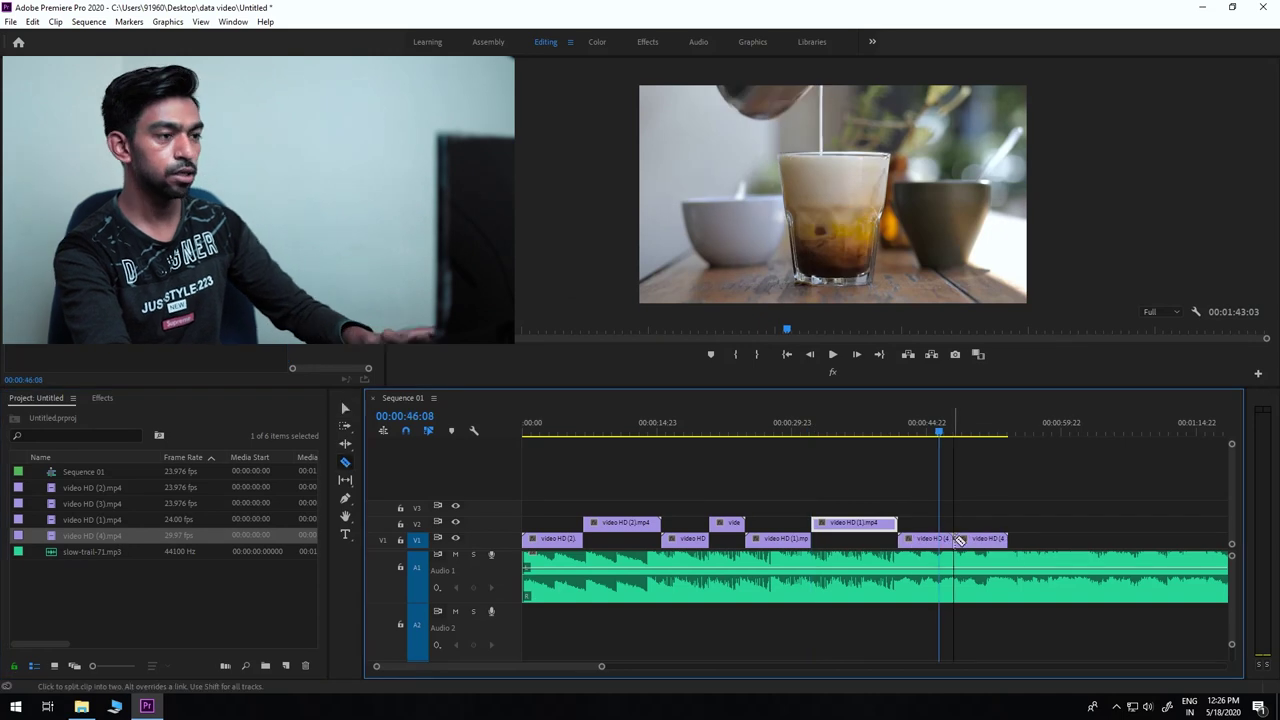
{"action": "key", "text": "ctrl+s"}
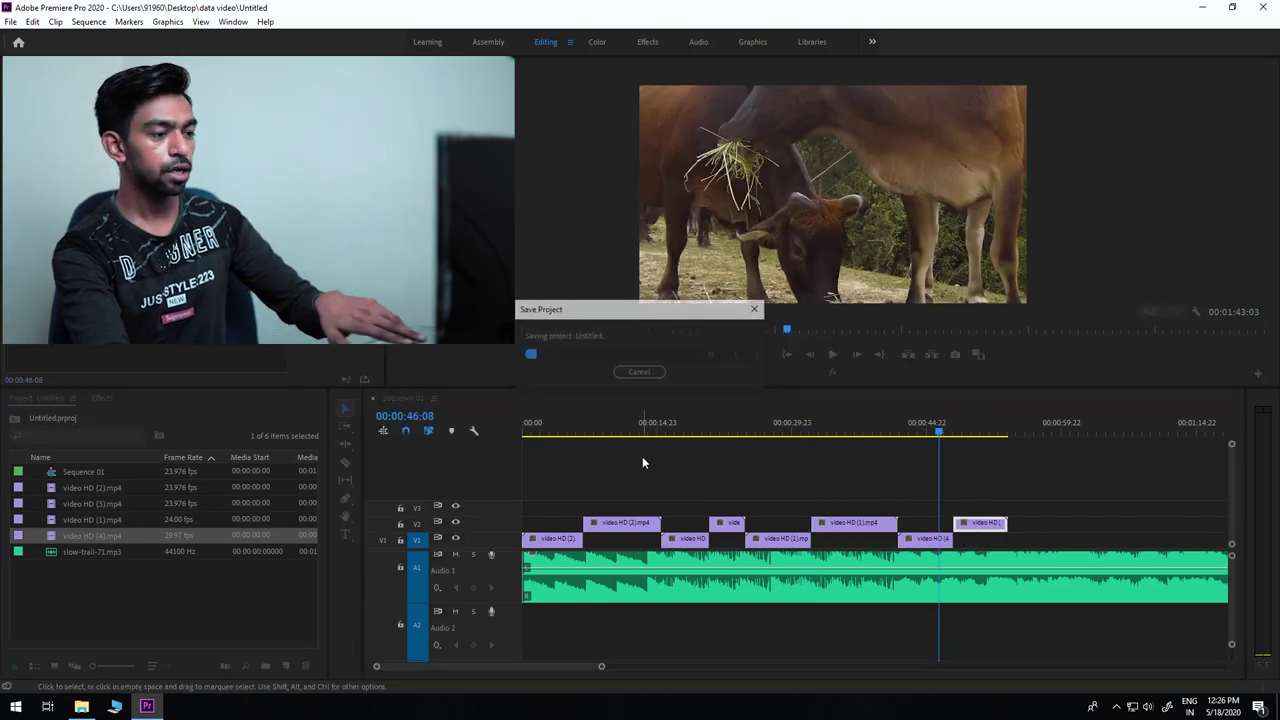
Scrub the edited sequence, save with Ctrl+S, and minimize Premiere to show the data video folder.
{"action": "left_click_drag", "start_coordinate": [540, 431], "coordinate": [896, 453]}
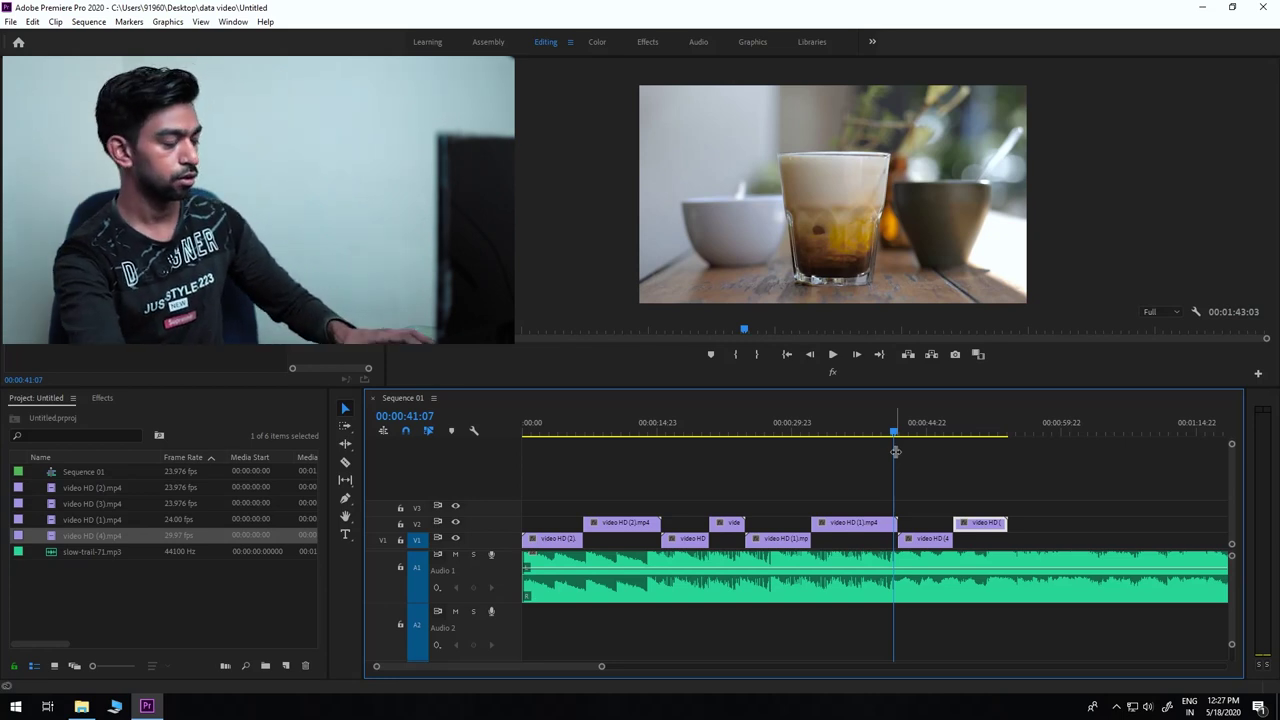
{"action": "key", "text": "ctrl+s"}
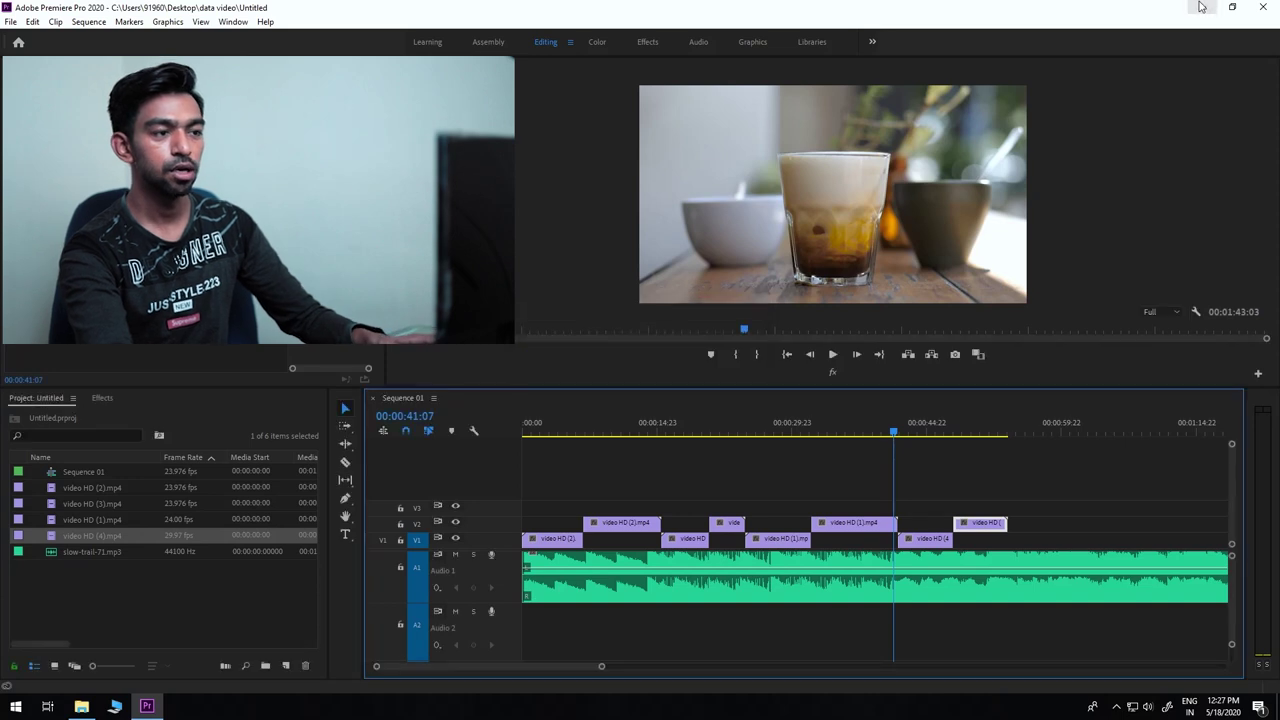
{"action": "left_click", "coordinate": [1201, 7]}
{"action": "left_click", "coordinate": [628, 314]}
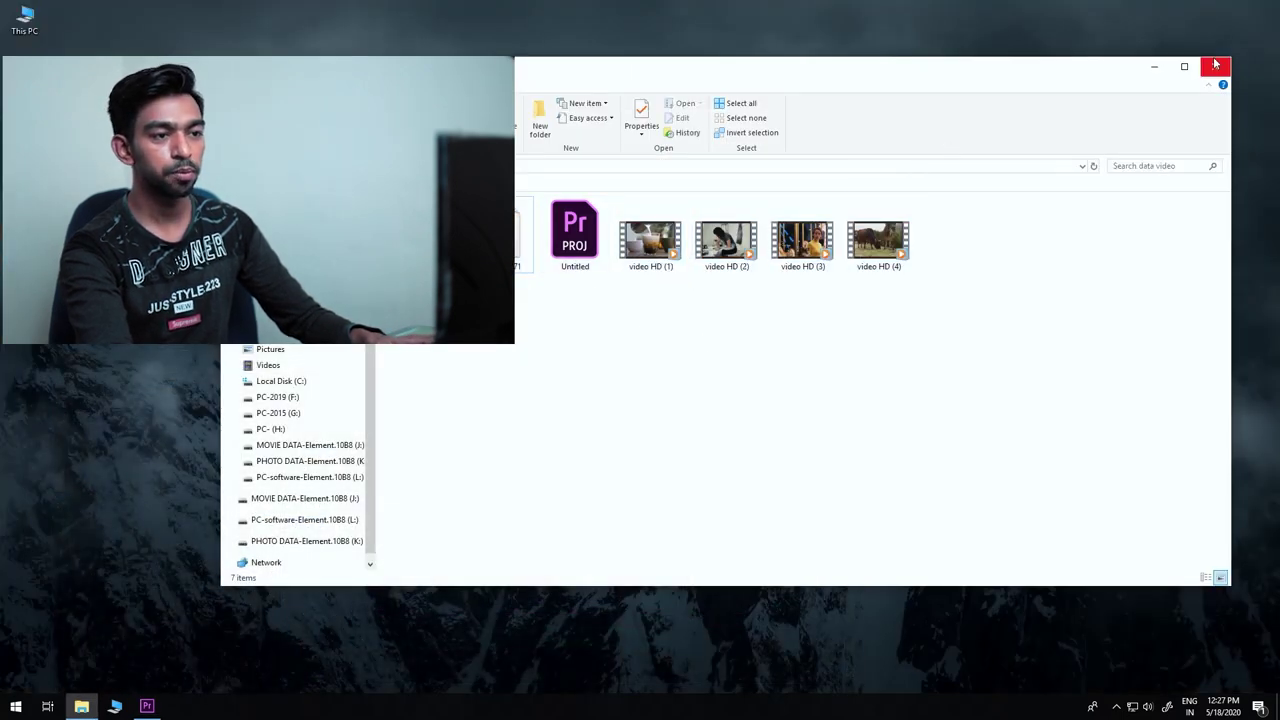
Close the folder window and cut the data video folder from the desktop.
{"action": "left_click", "coordinate": [1212, 70]}
{"action": "left_click_drag", "start_coordinate": [1082, 100], "coordinate": [1266, 322]}
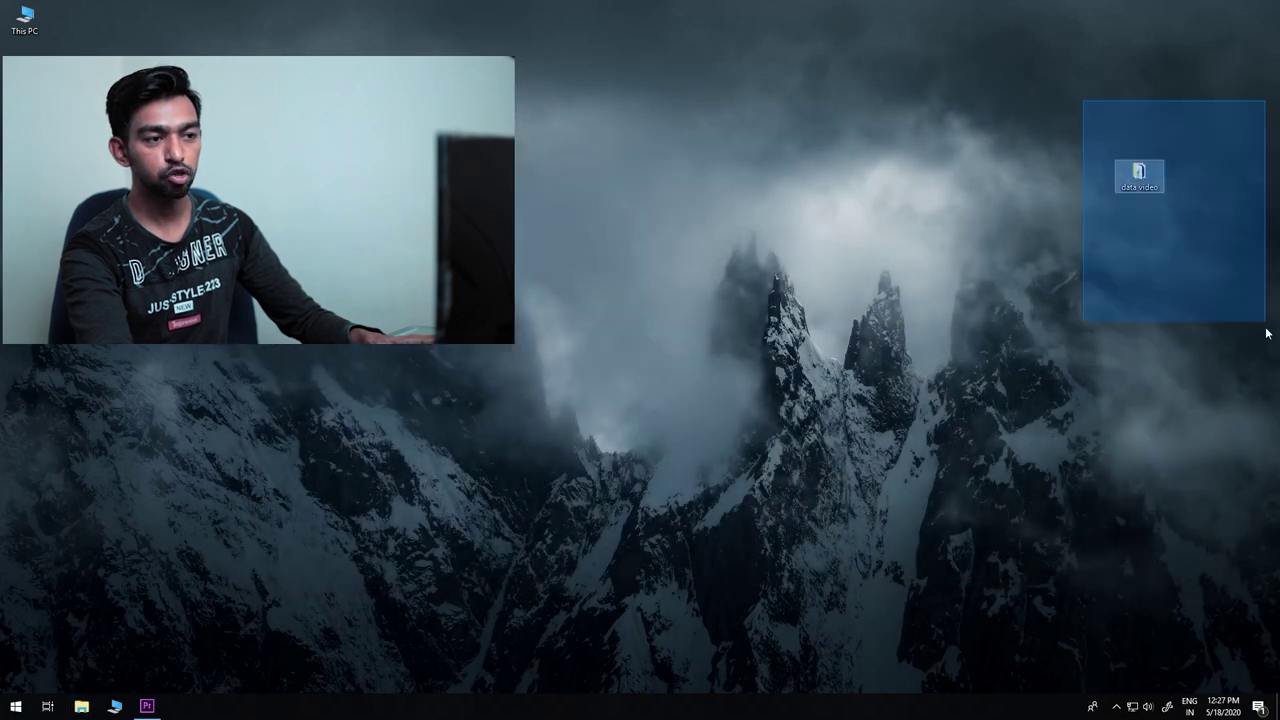
{"action": "right_click", "coordinate": [1138, 178]}
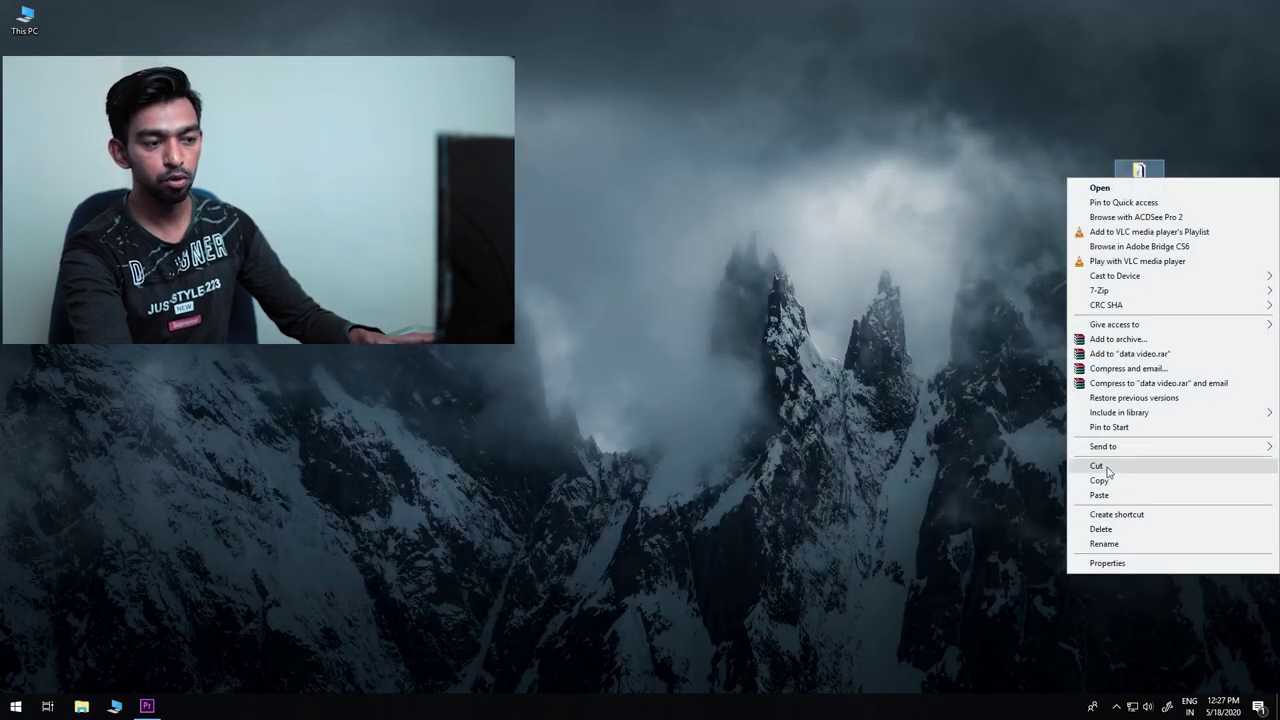
{"action": "left_click", "coordinate": [1097, 466]}
Paste the data video folder into the PC-2019 (F:) drive, then bring Premiere back.
{"action": "double_click", "coordinate": [42, 22]}
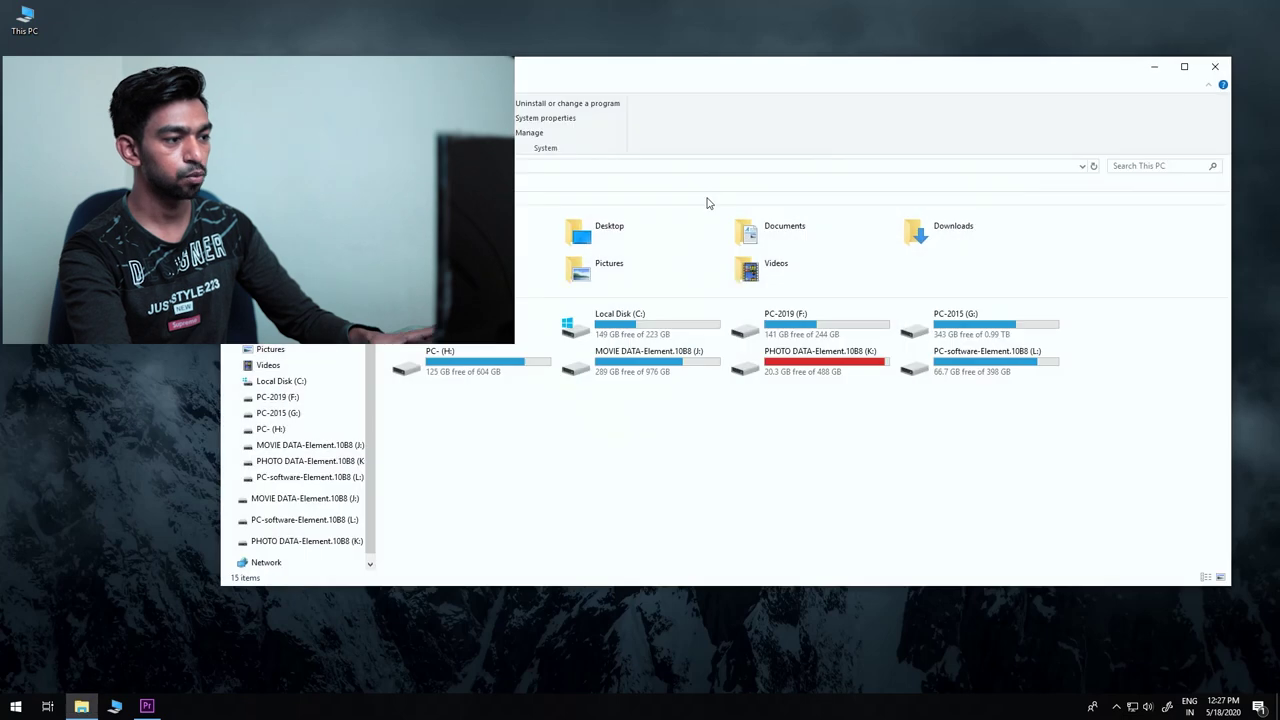
{"action": "double_click", "coordinate": [820, 333]}
{"action": "right_click", "coordinate": [800, 336]}
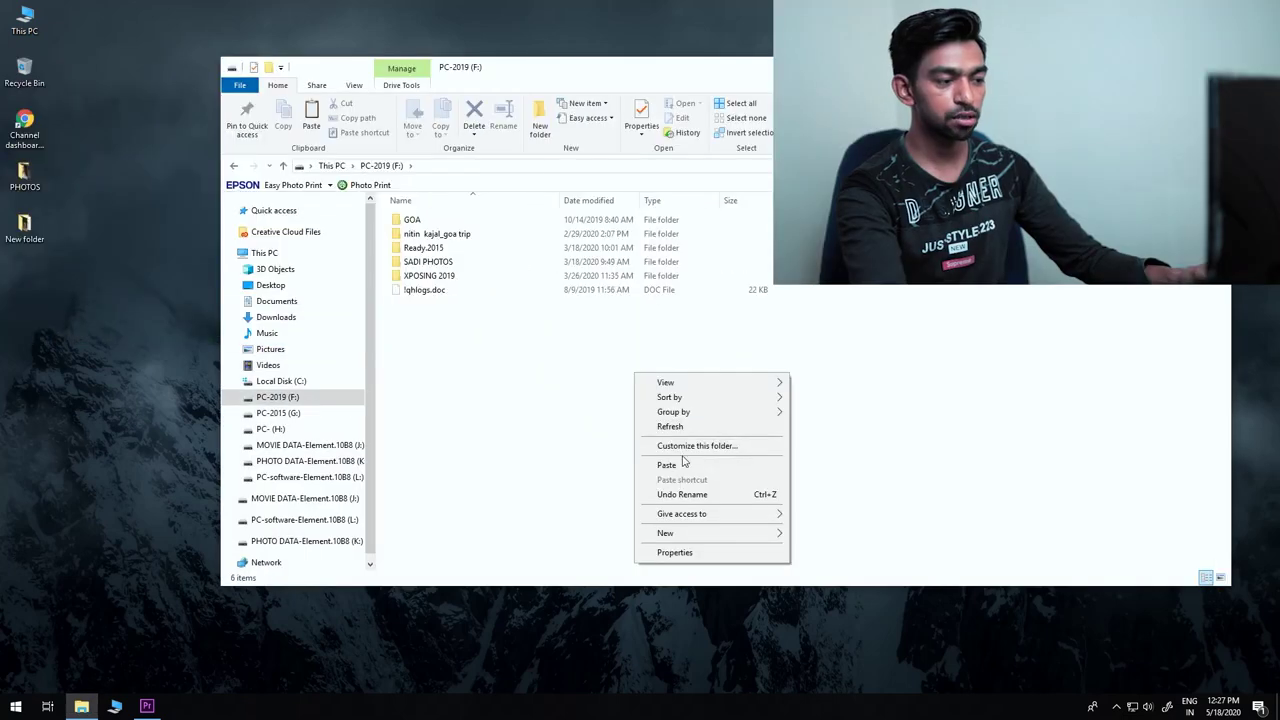
{"action": "left_click", "coordinate": [670, 464]}
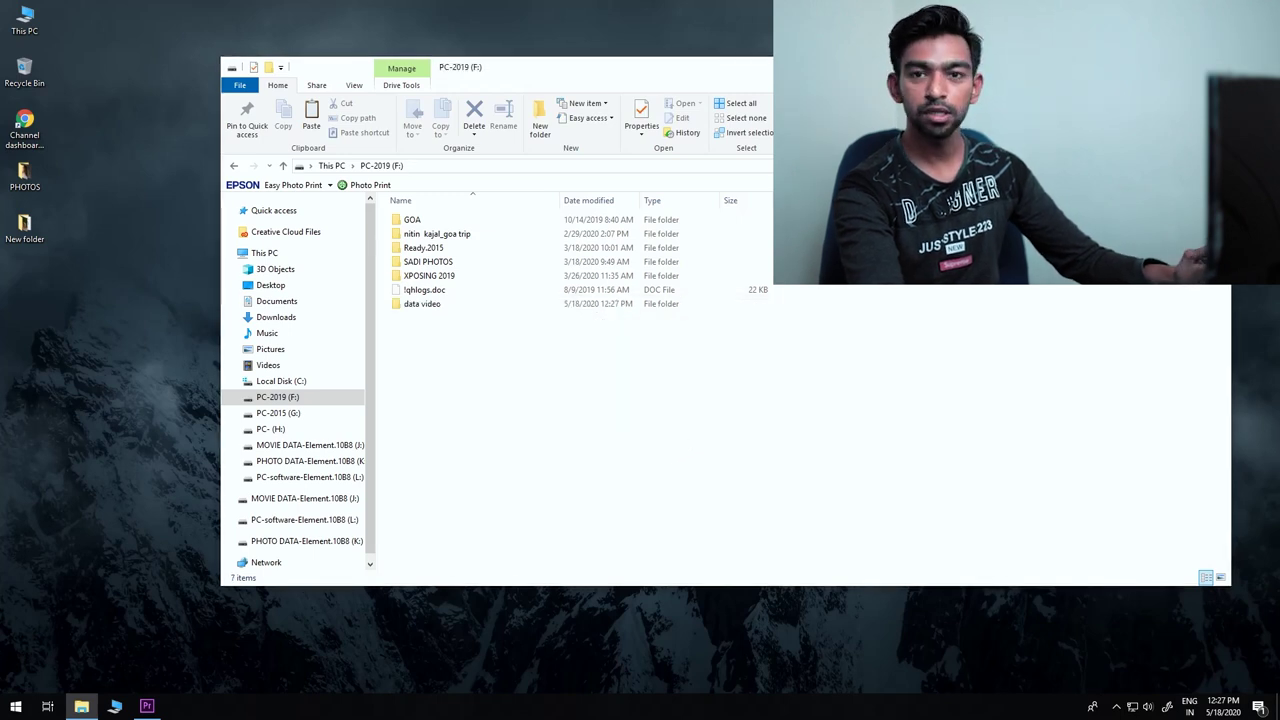
{"action": "key", "text": "super+d"}
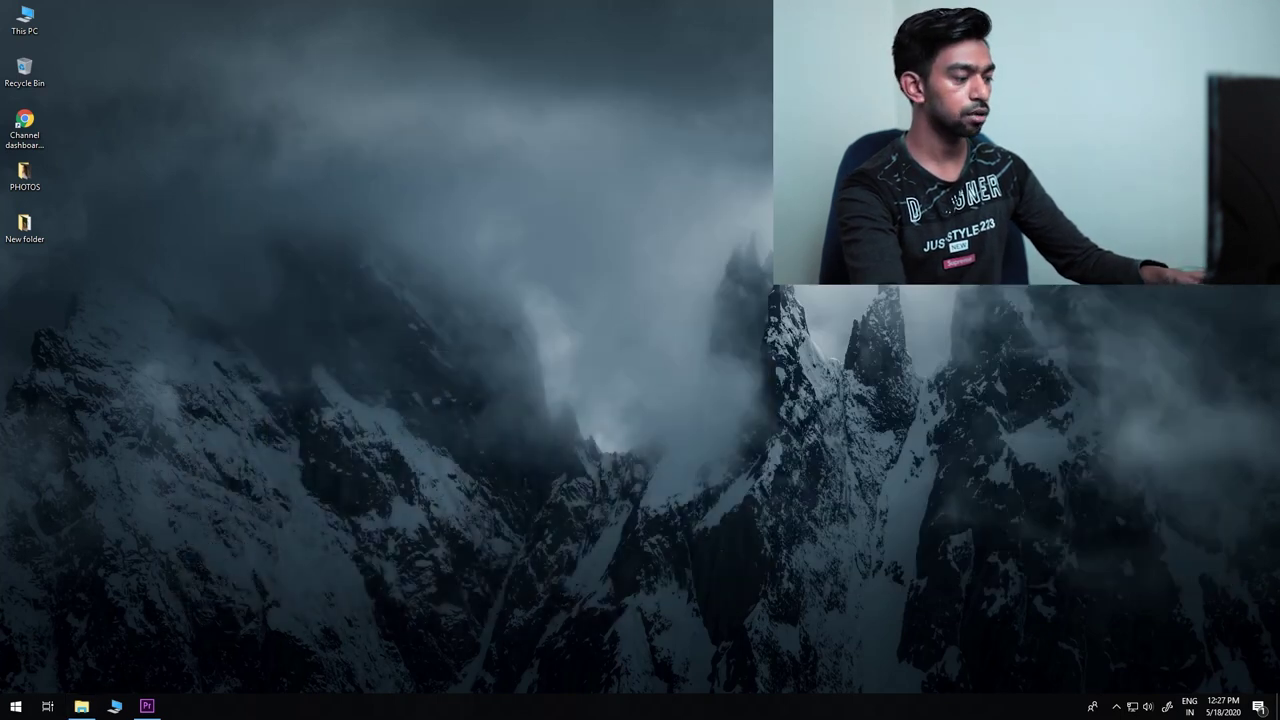
{"action": "left_click", "coordinate": [142, 706]}
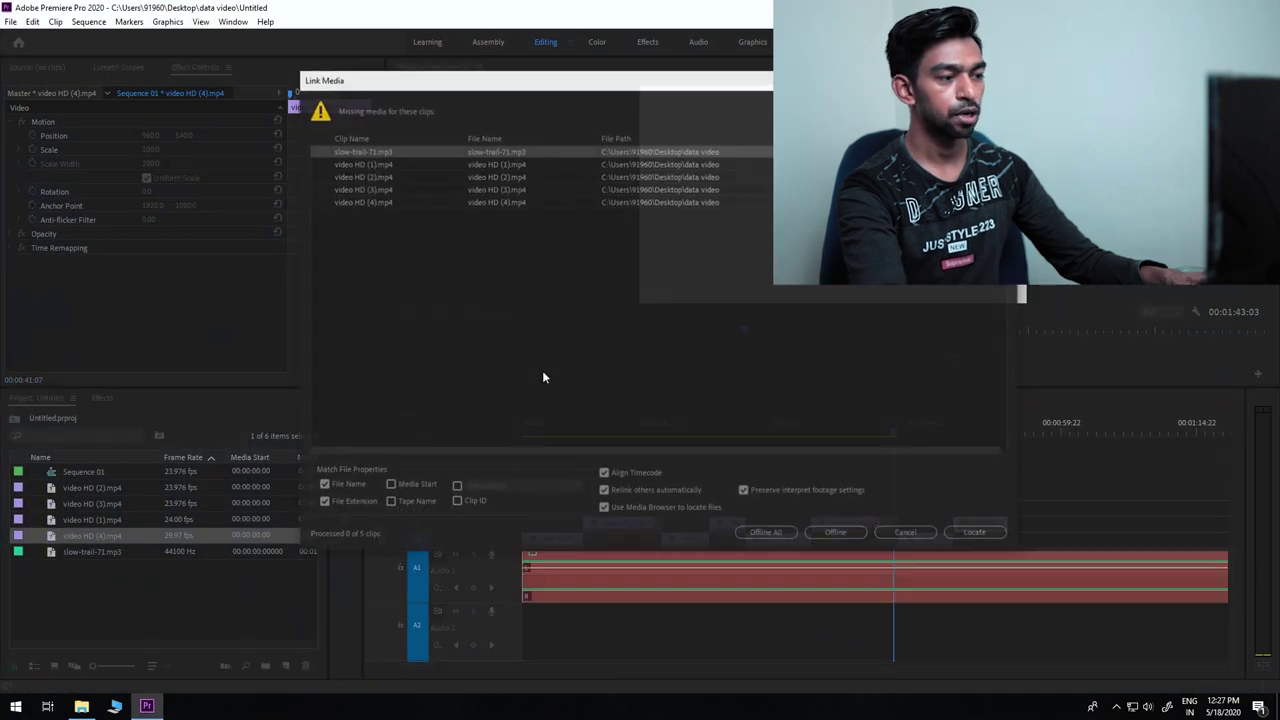
Reposition the Link Media dialog listing the five missing clips to view its preview and options.
{"action": "mouse_move", "coordinate": [876, 85]}
{"action": "left_mouse_down"}
{"action": "mouse_move", "coordinate": [929, 354]}
{"action": "mouse_move", "coordinate": [943, 353]}
{"action": "left_mouse_up"}
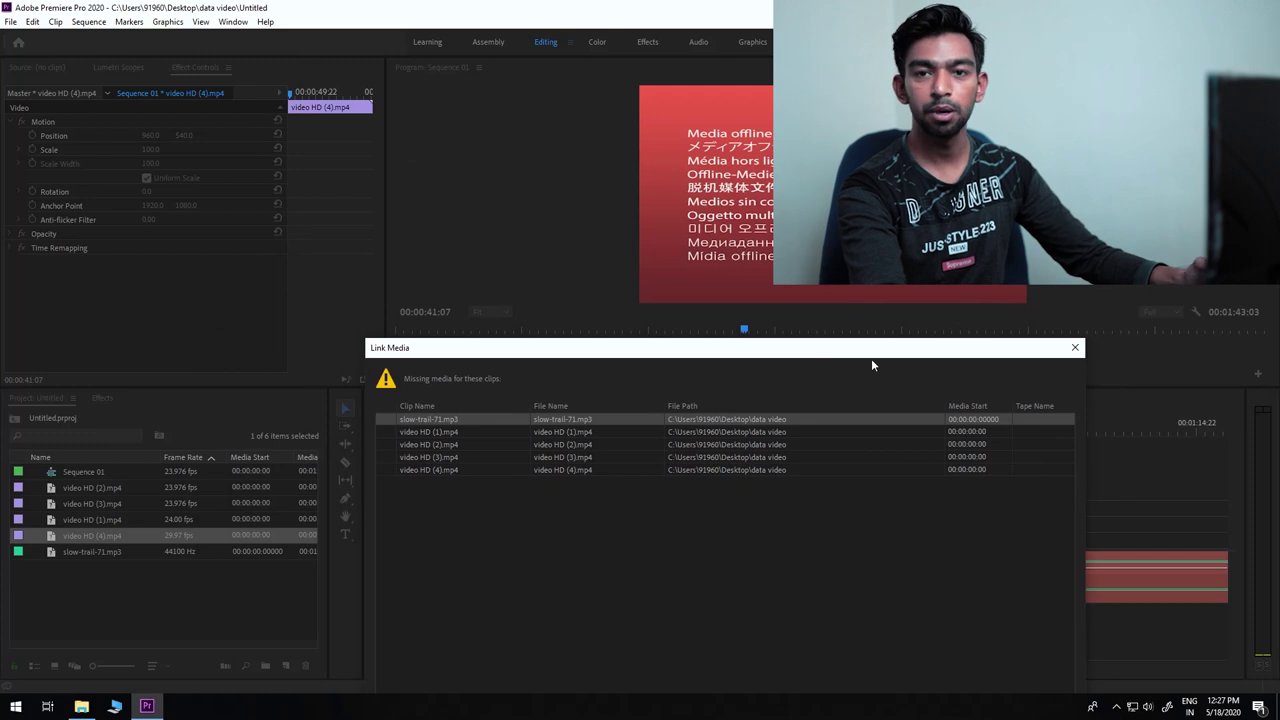
{"action": "mouse_move", "coordinate": [850, 350]}
{"action": "left_mouse_down"}
{"action": "mouse_move", "coordinate": [842, 180]}
{"action": "mouse_move", "coordinate": [815, 118]}
{"action": "left_mouse_up"}
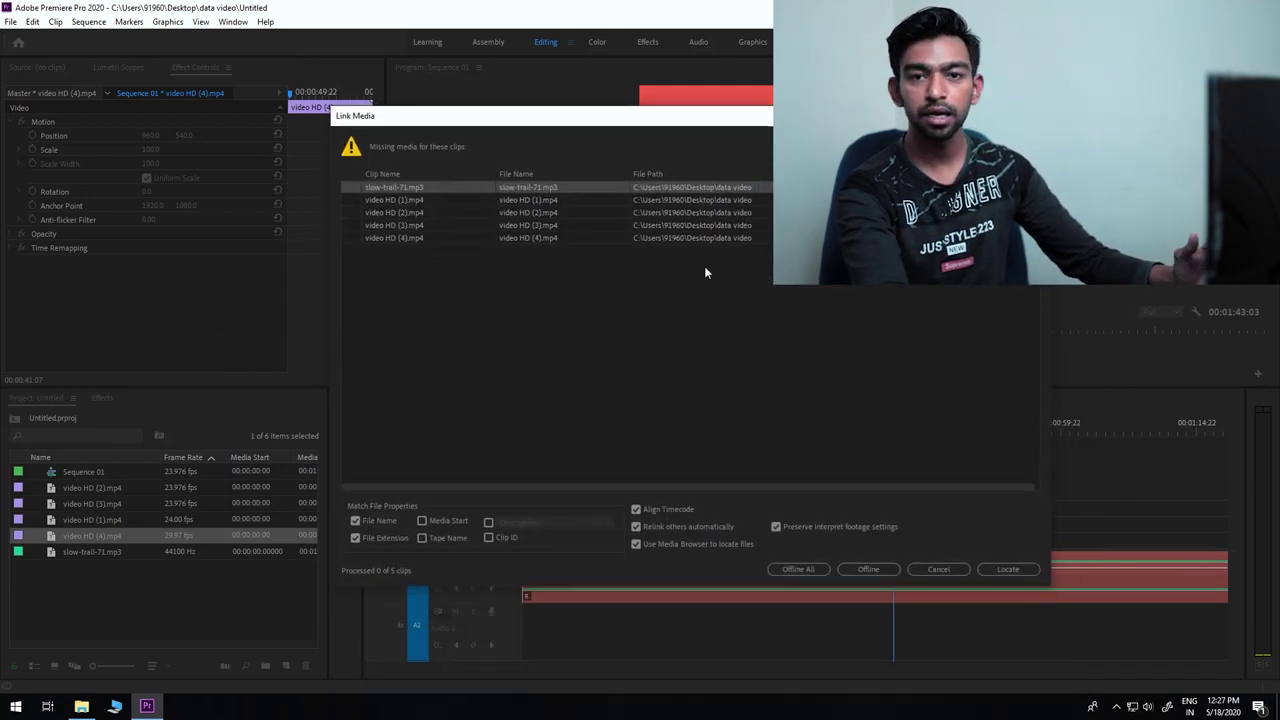
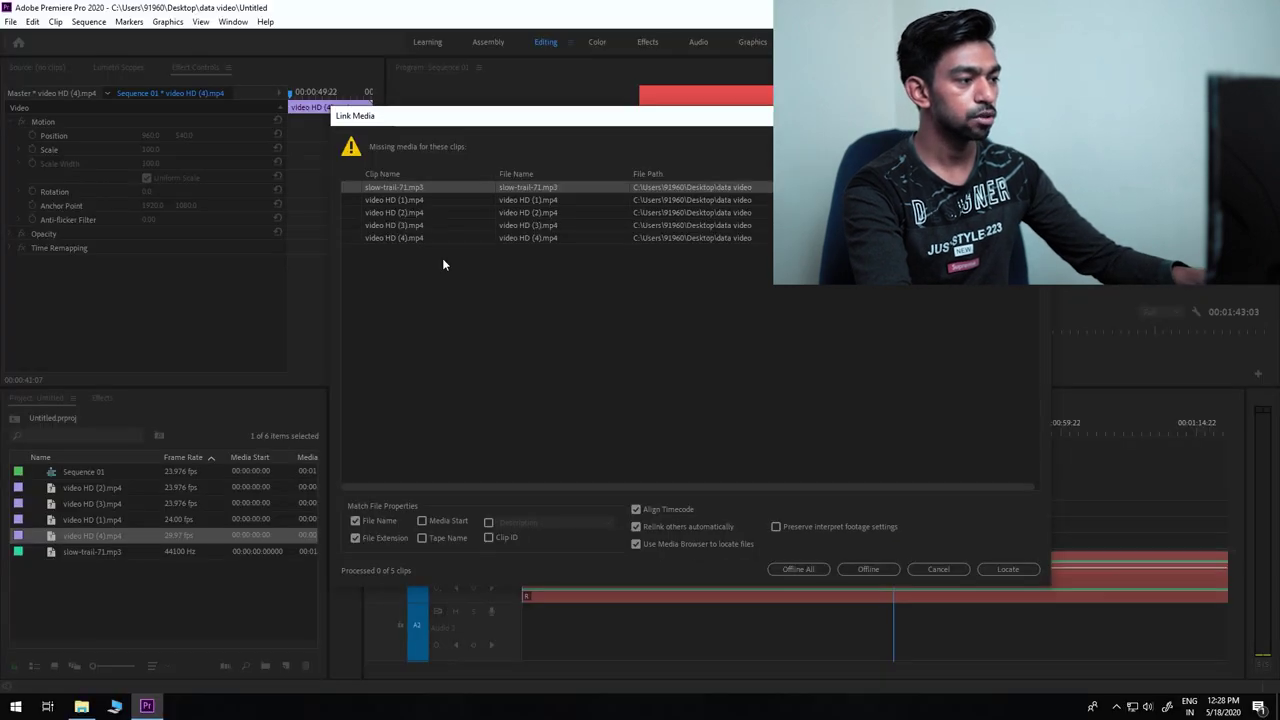
Select the missing slow-trail-71.mp3 clip in the missing-media list and rearrange the panels.
{"action": "left_click", "coordinate": [413, 200]}
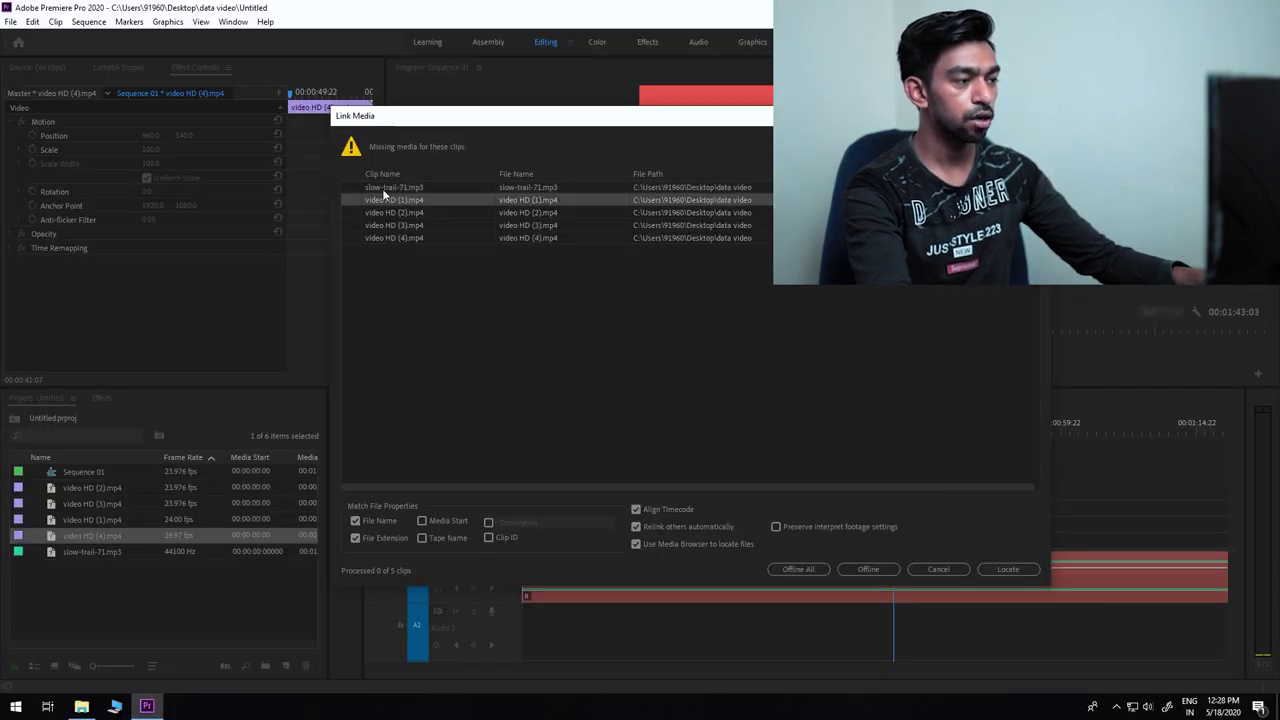
{"action": "left_click", "coordinate": [398, 187]}
{"action": "left_click_drag", "start_coordinate": [777, 126], "coordinate": [449, 96]}
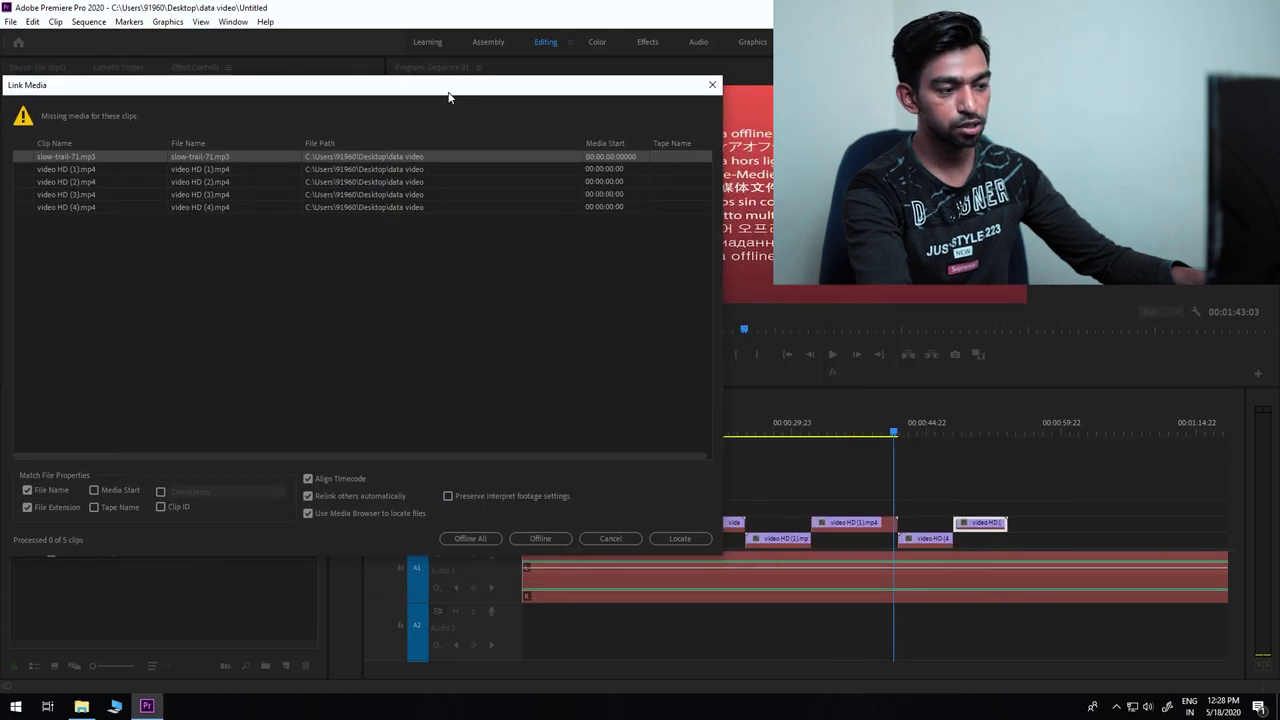
{"action": "left_click_drag", "start_coordinate": [463, 96], "coordinate": [618, 127]}
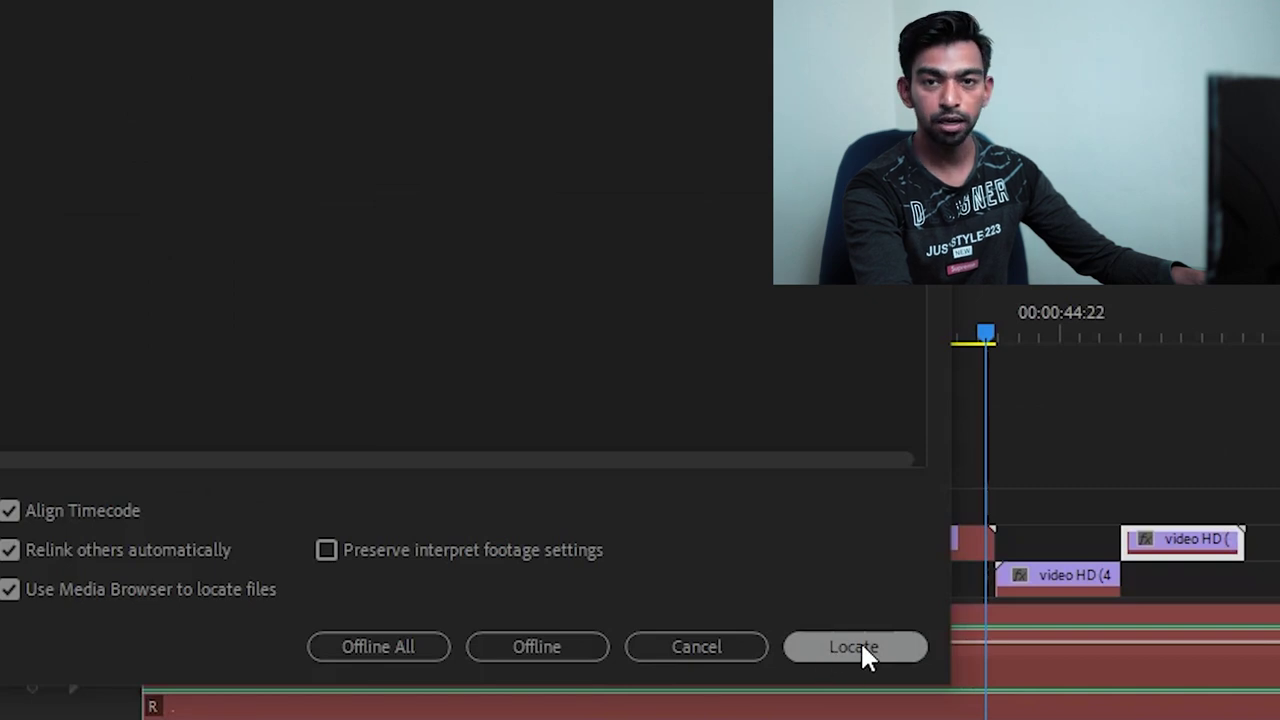
Locate slow-trail-71 in F:\data video, showing only exact name matches, and relink it.
{"action": "left_click", "coordinate": [858, 647]}
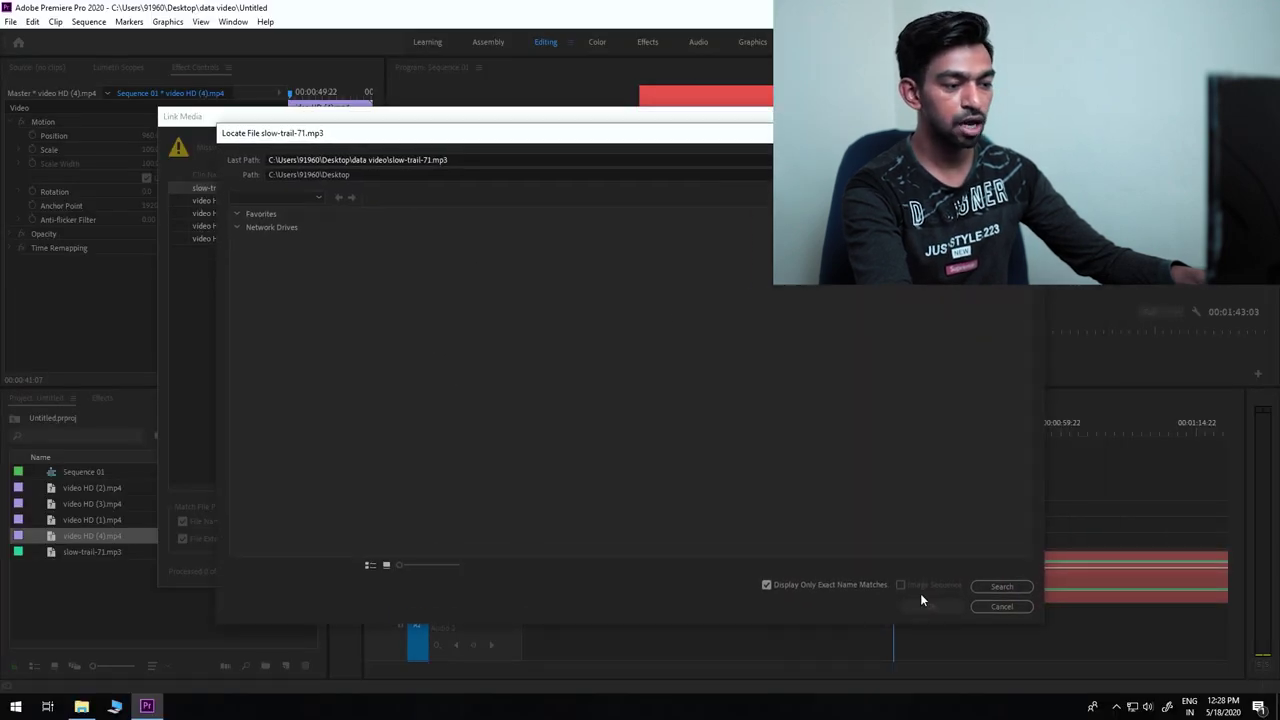
{"action": "left_click", "coordinate": [1133, 669]}
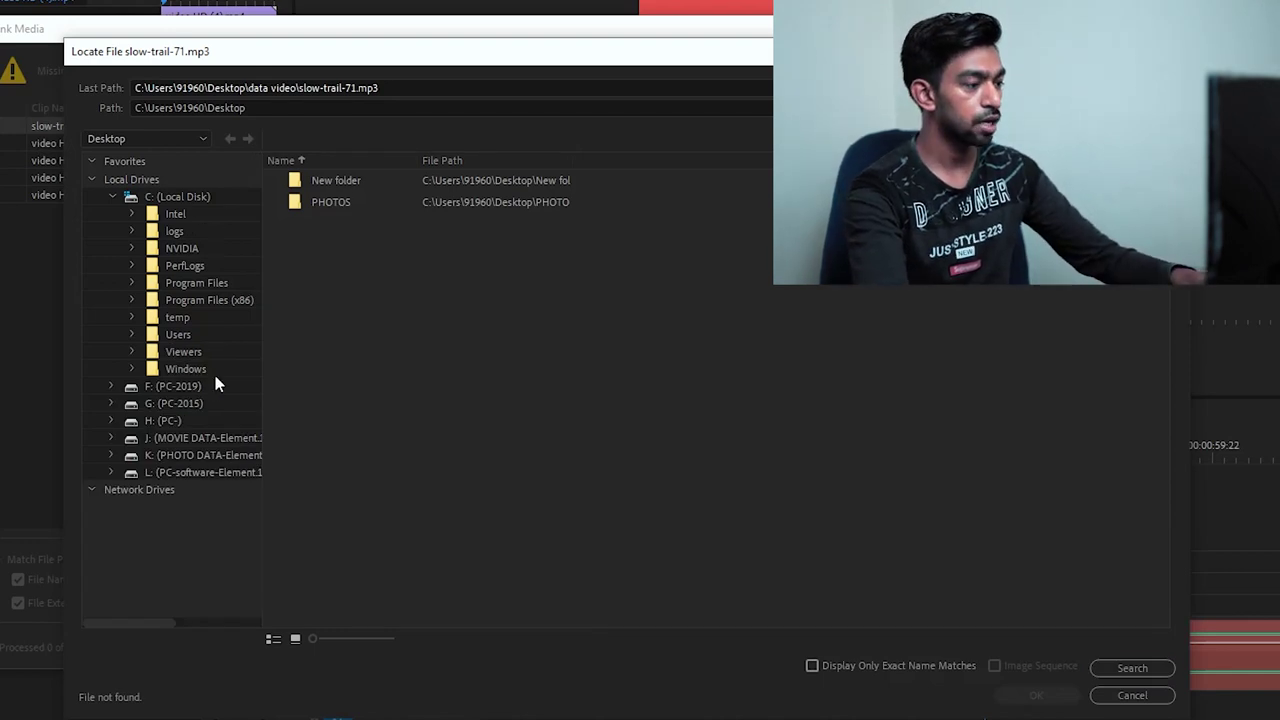
{"action": "left_click", "coordinate": [175, 386]}
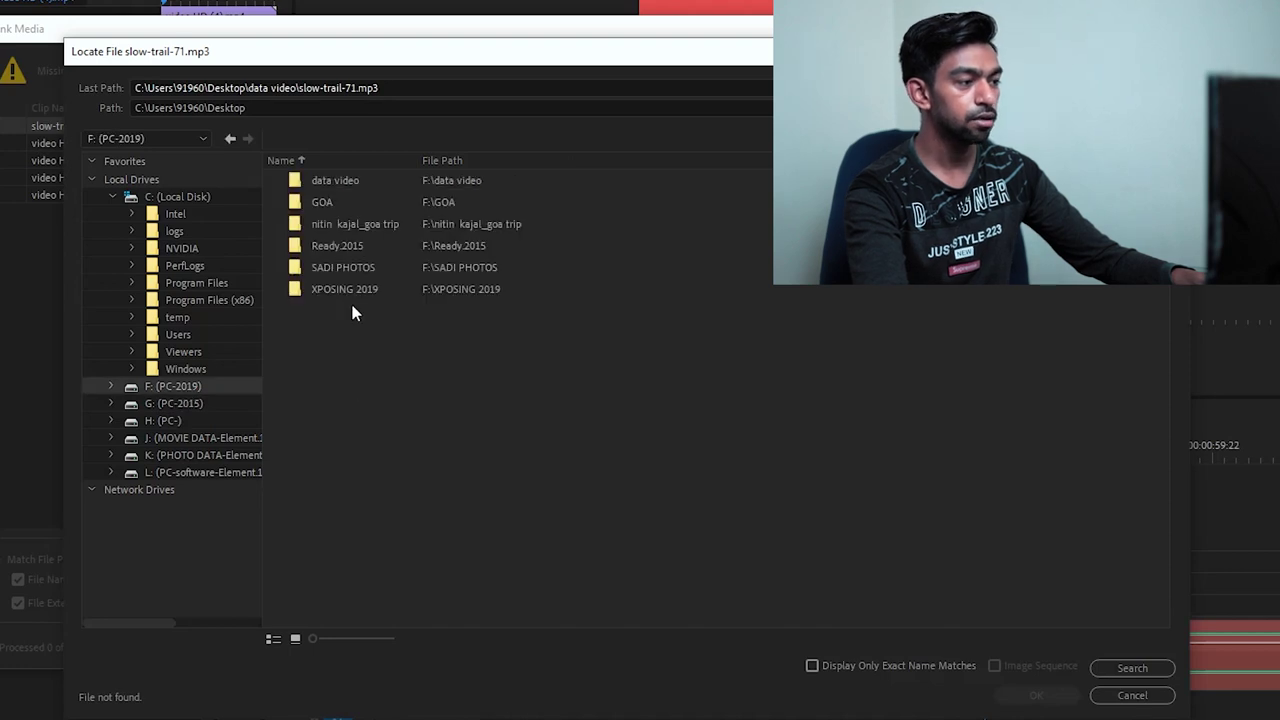
{"action": "left_click", "coordinate": [345, 181]}
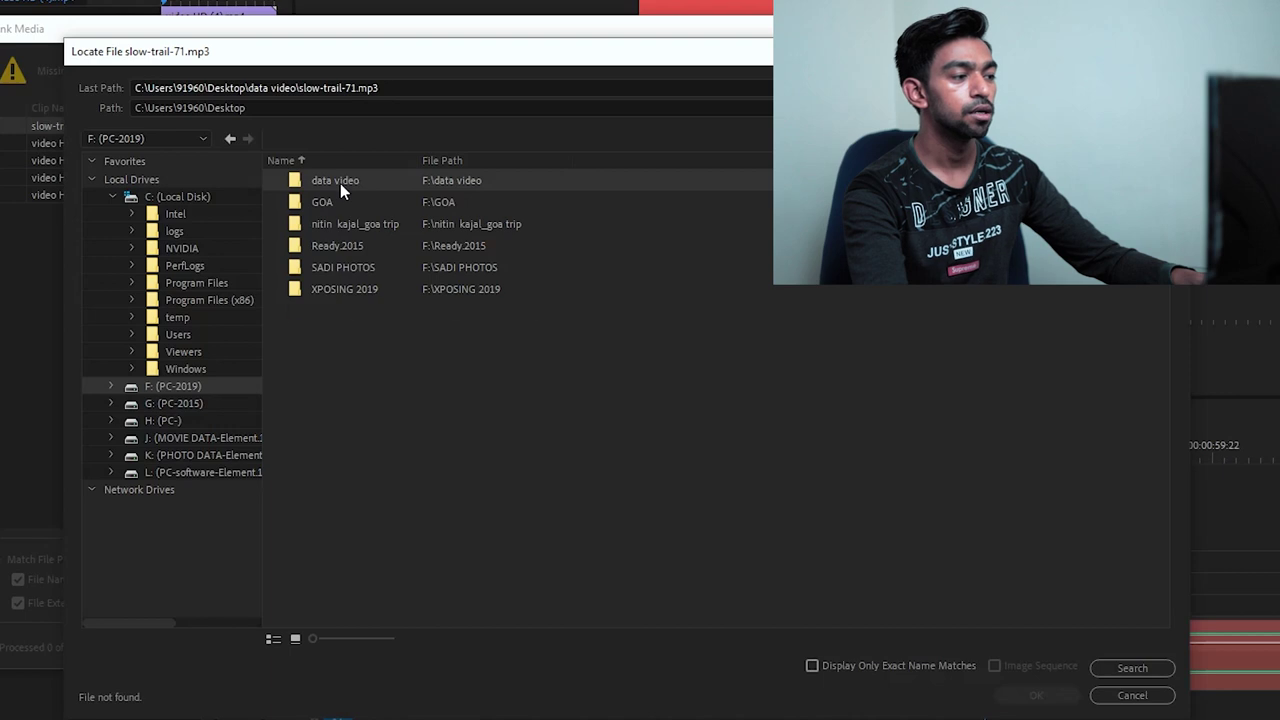
{"action": "double_click", "coordinate": [340, 183]}
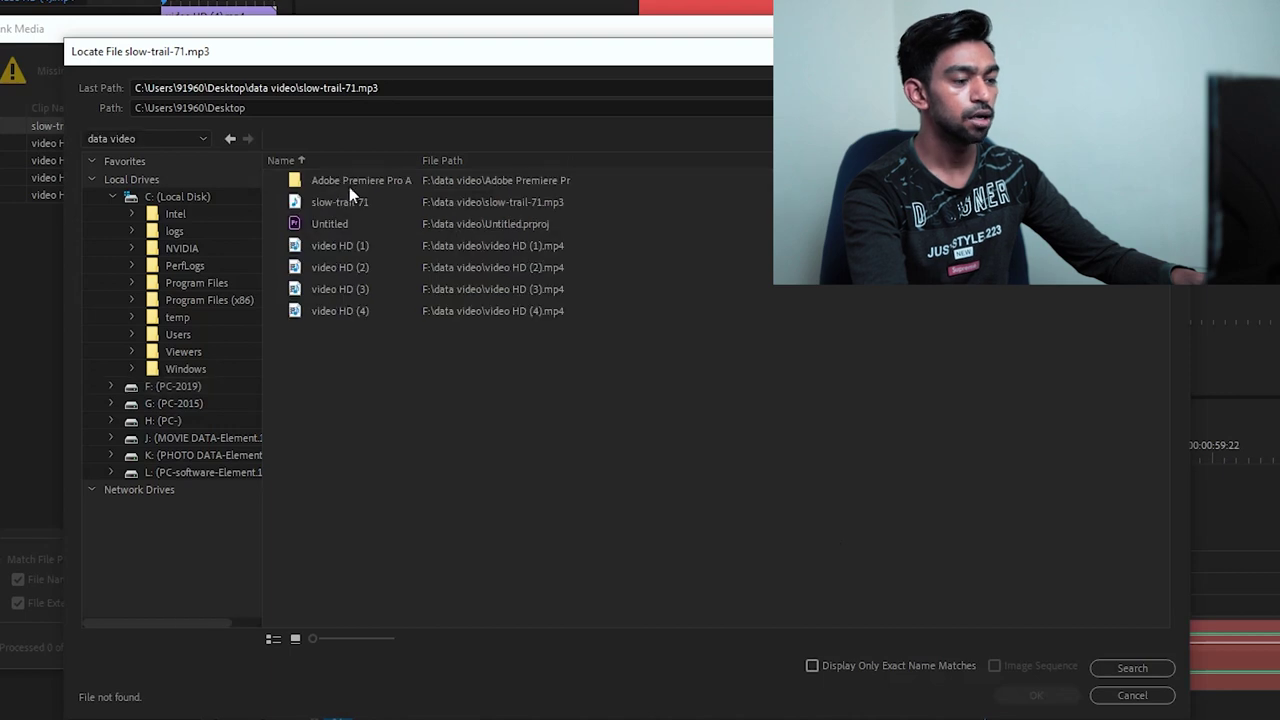
{"action": "left_click", "coordinate": [1111, 664]}
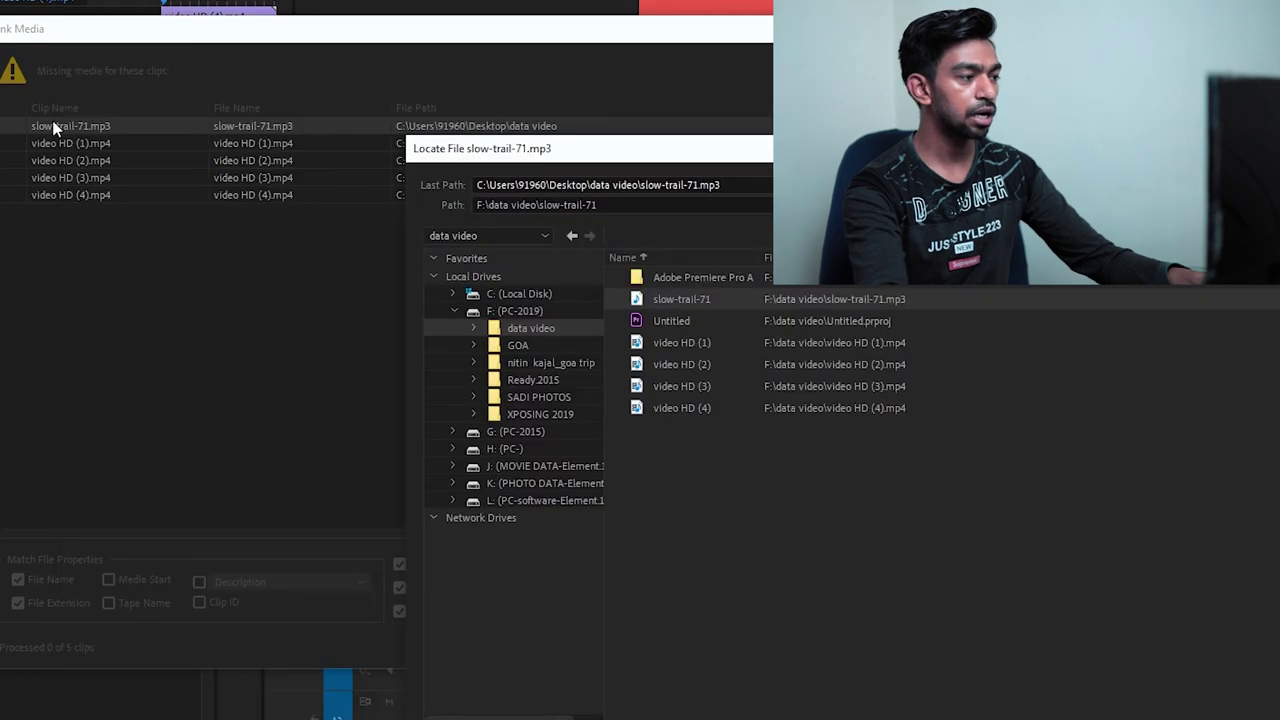
{"action": "left_click_drag", "start_coordinate": [565, 150], "coordinate": [405, 92]}
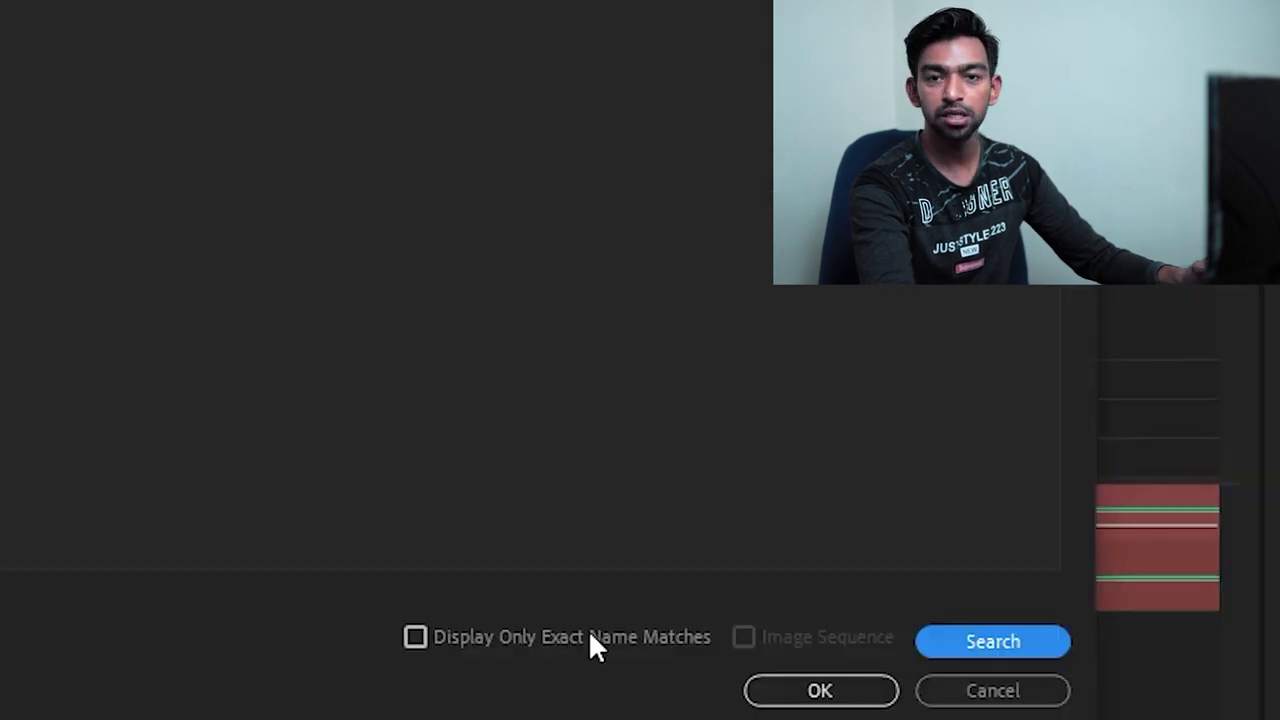
{"action": "left_click", "coordinate": [415, 637]}
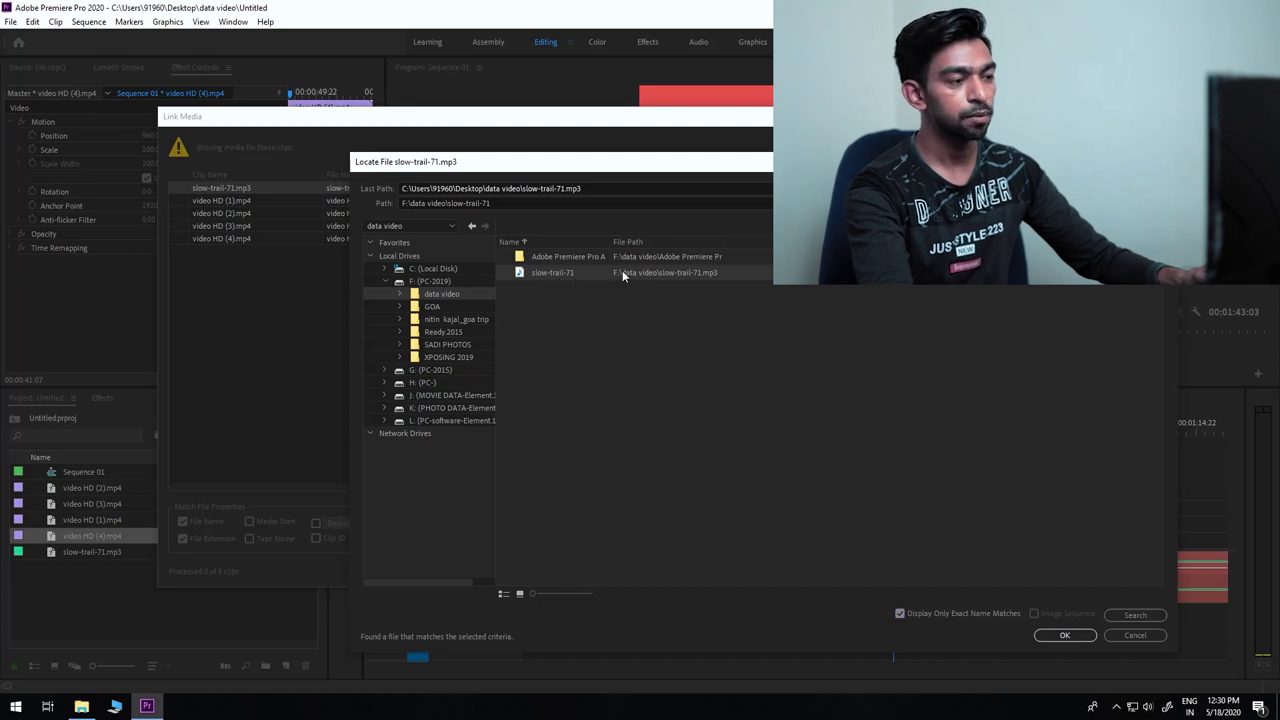
{"action": "left_click", "coordinate": [1048, 638]}
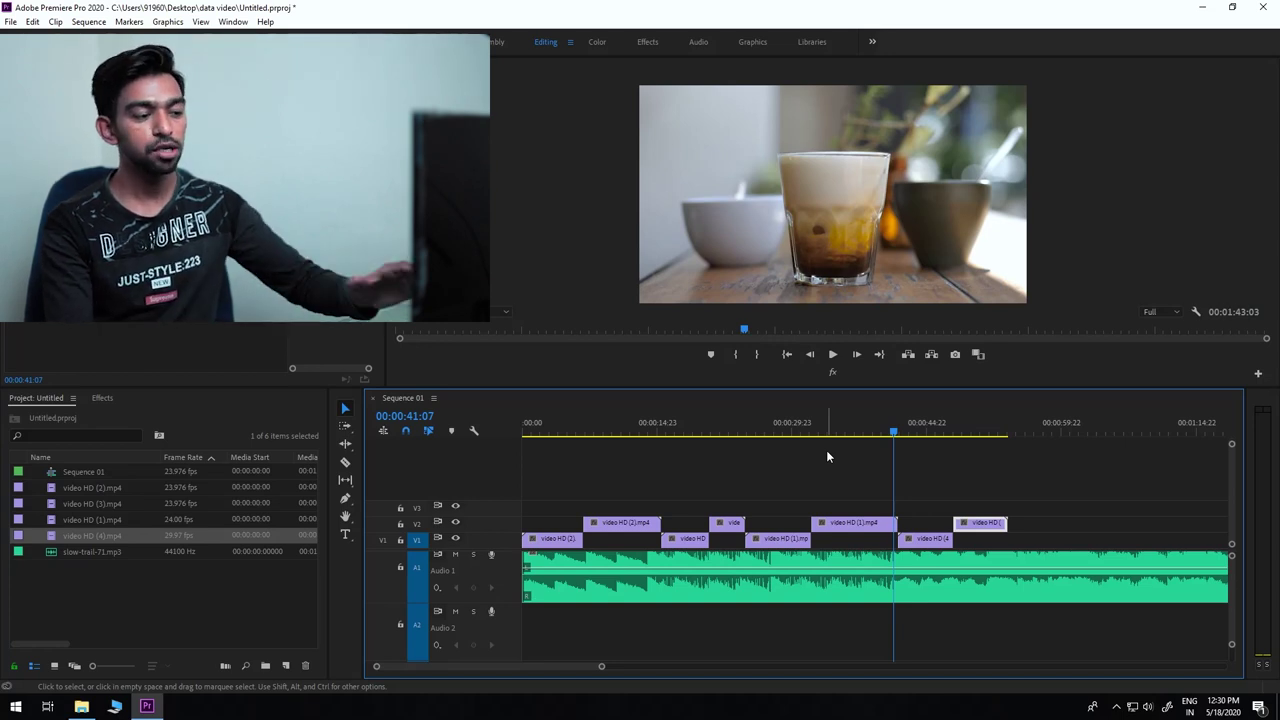
Scrub and play Sequence 01 to review the relinked coffee, cattle and pottery clips with music.
{"action": "left_click_drag", "start_coordinate": [731, 432], "coordinate": [882, 435]}
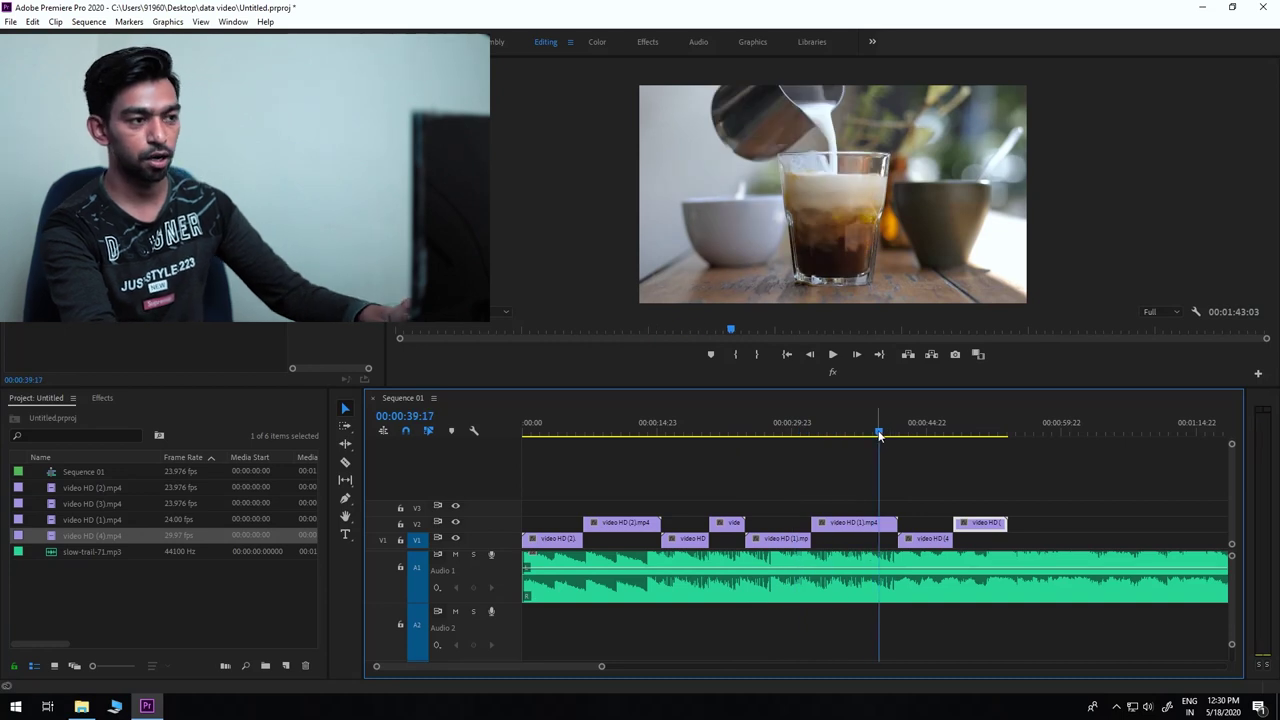
{"action": "left_click", "coordinate": [961, 417]}
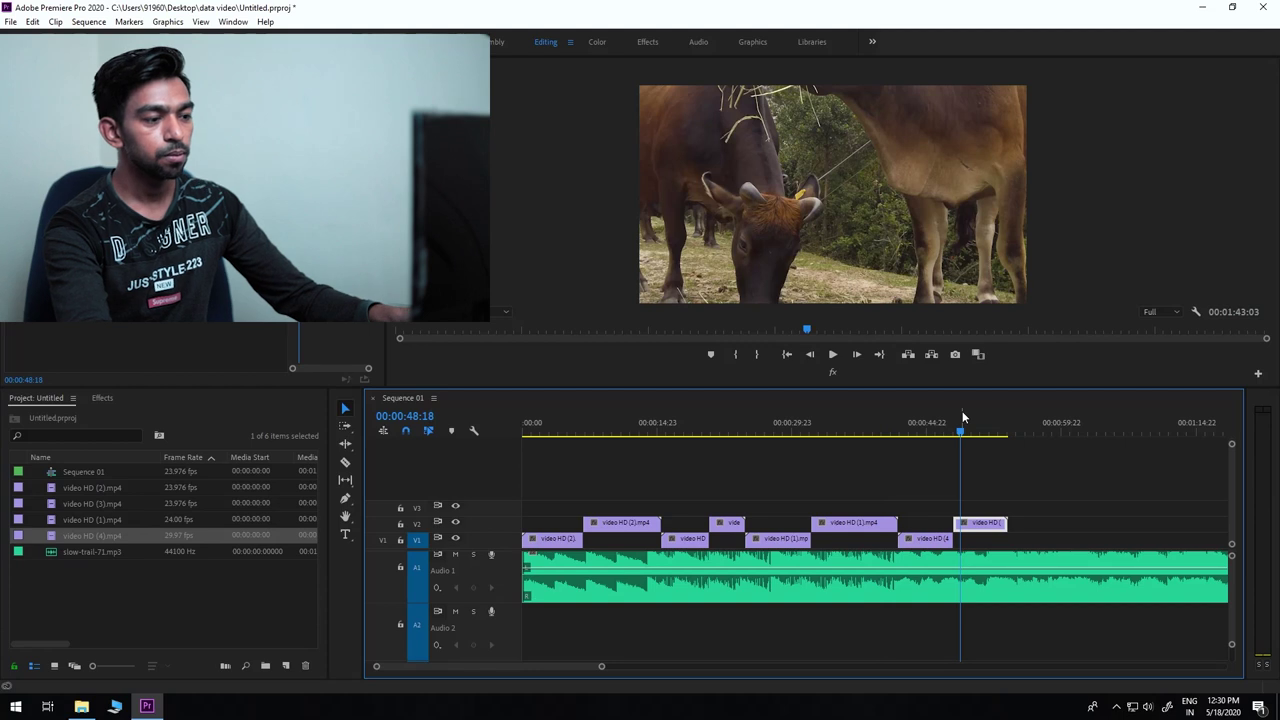
{"action": "left_click", "coordinate": [552, 426]}
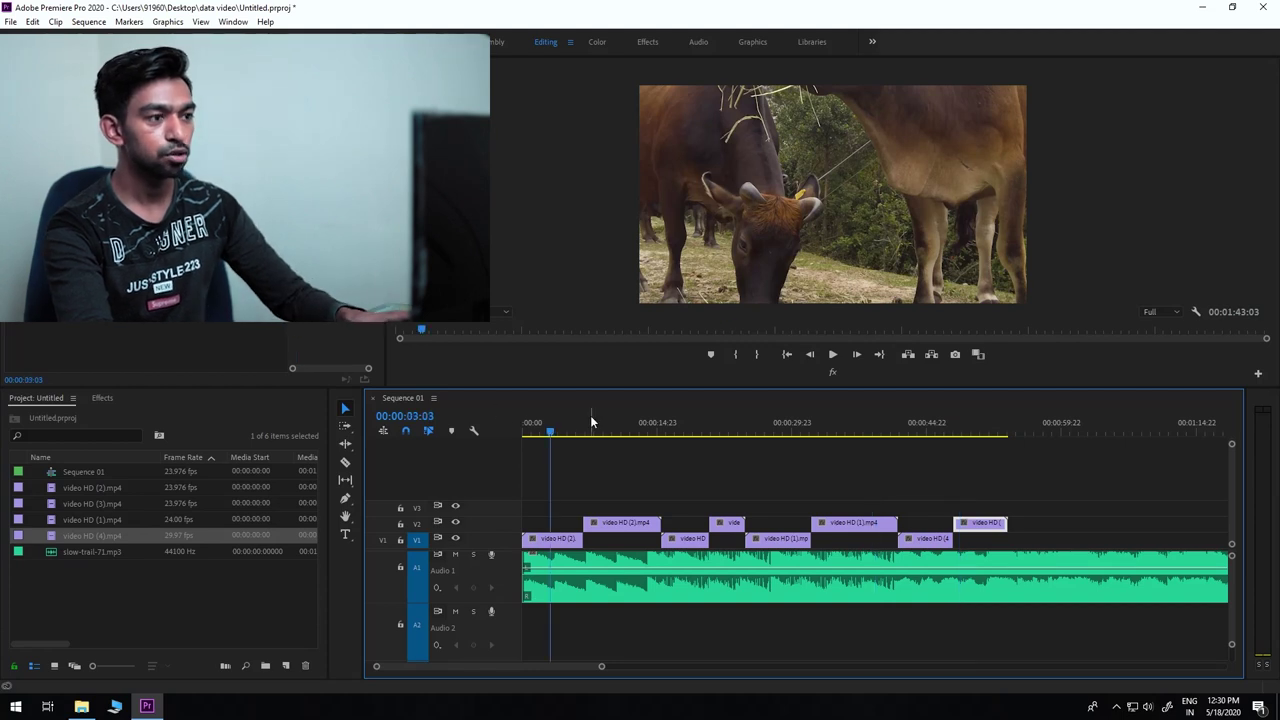
{"action": "key", "text": "space"}
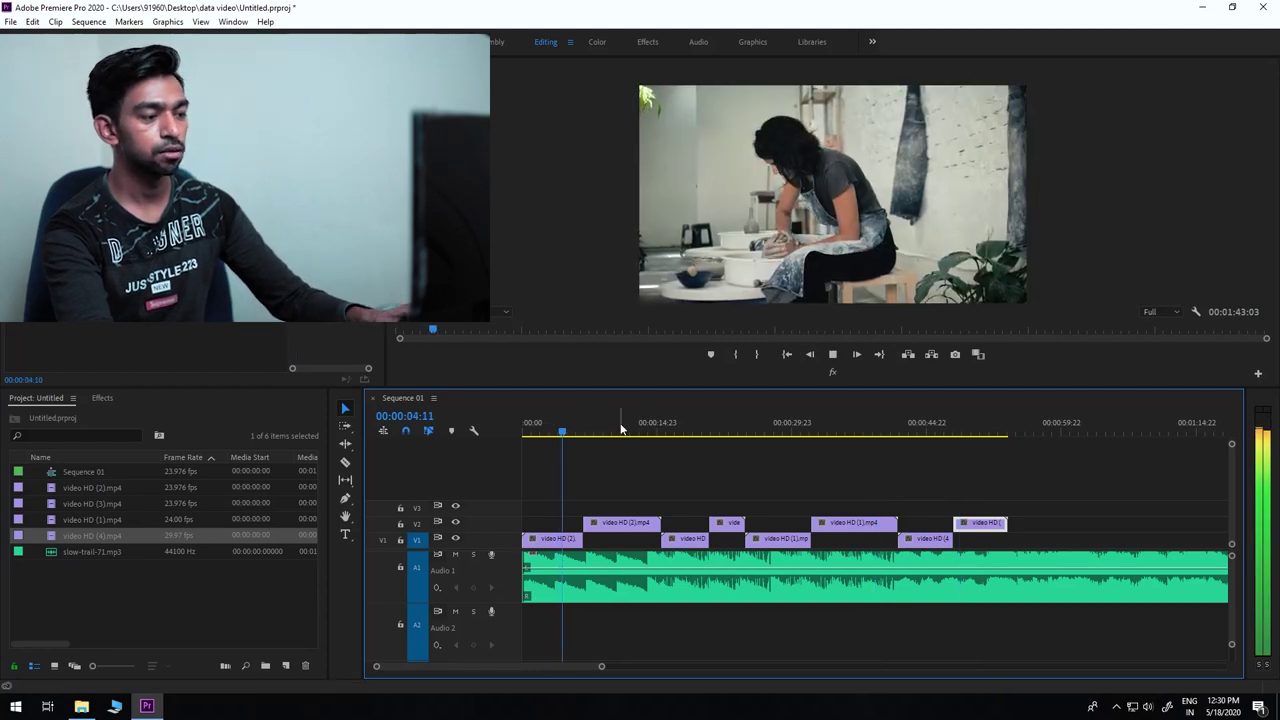
{"action": "left_click", "coordinate": [619, 427]}
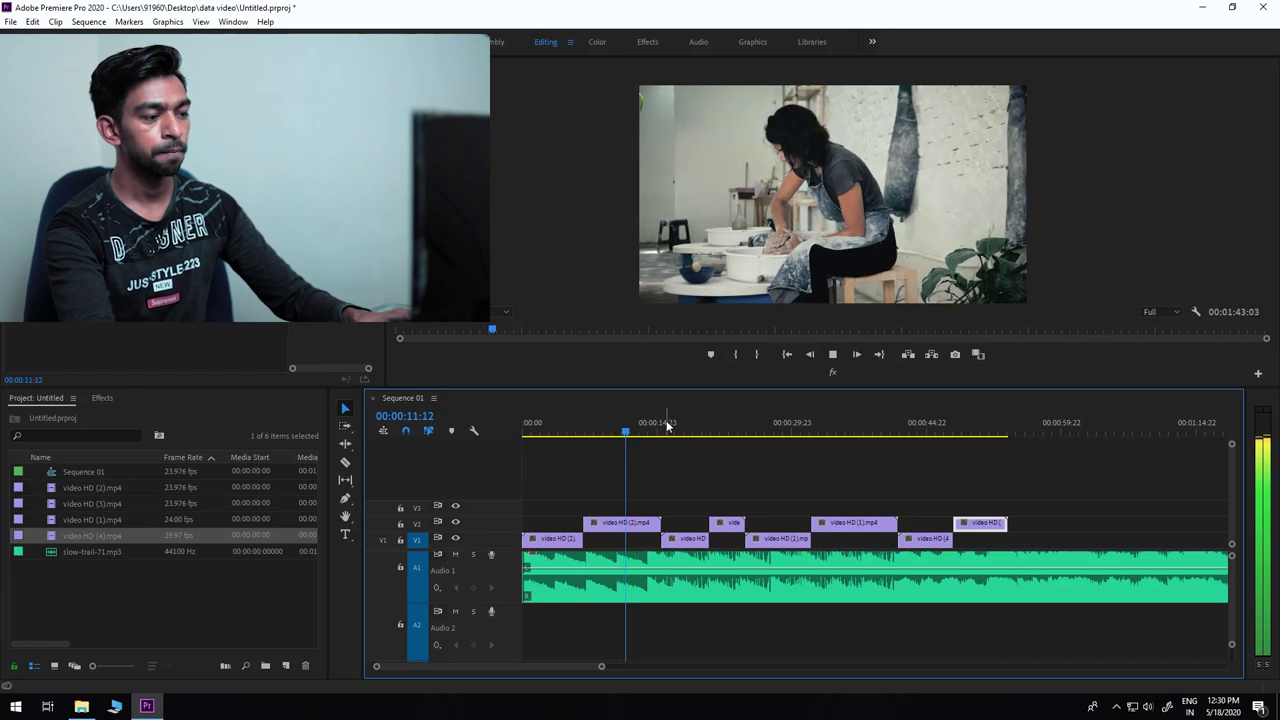
{"action": "key", "text": "space"}
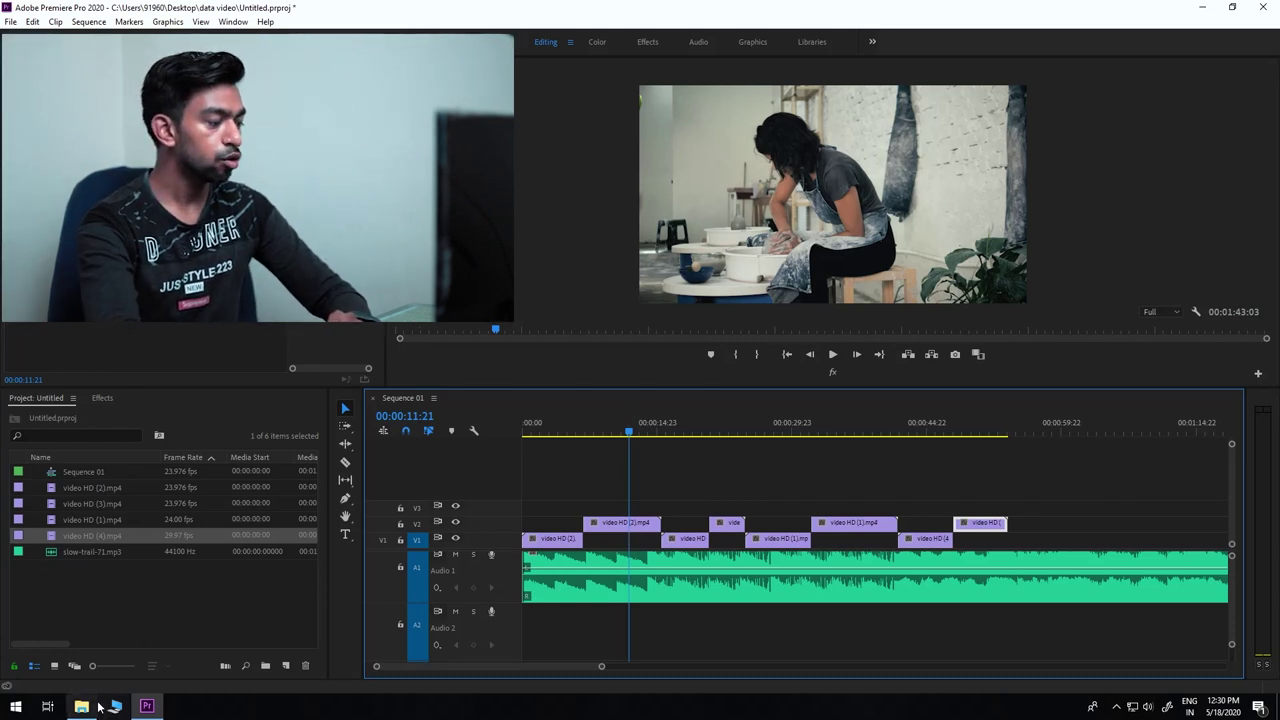
In File Explorer, delete video HD (2) from PC-2019 (F:) > data video, then return to Premiere.
{"action": "left_click", "coordinate": [81, 706]}
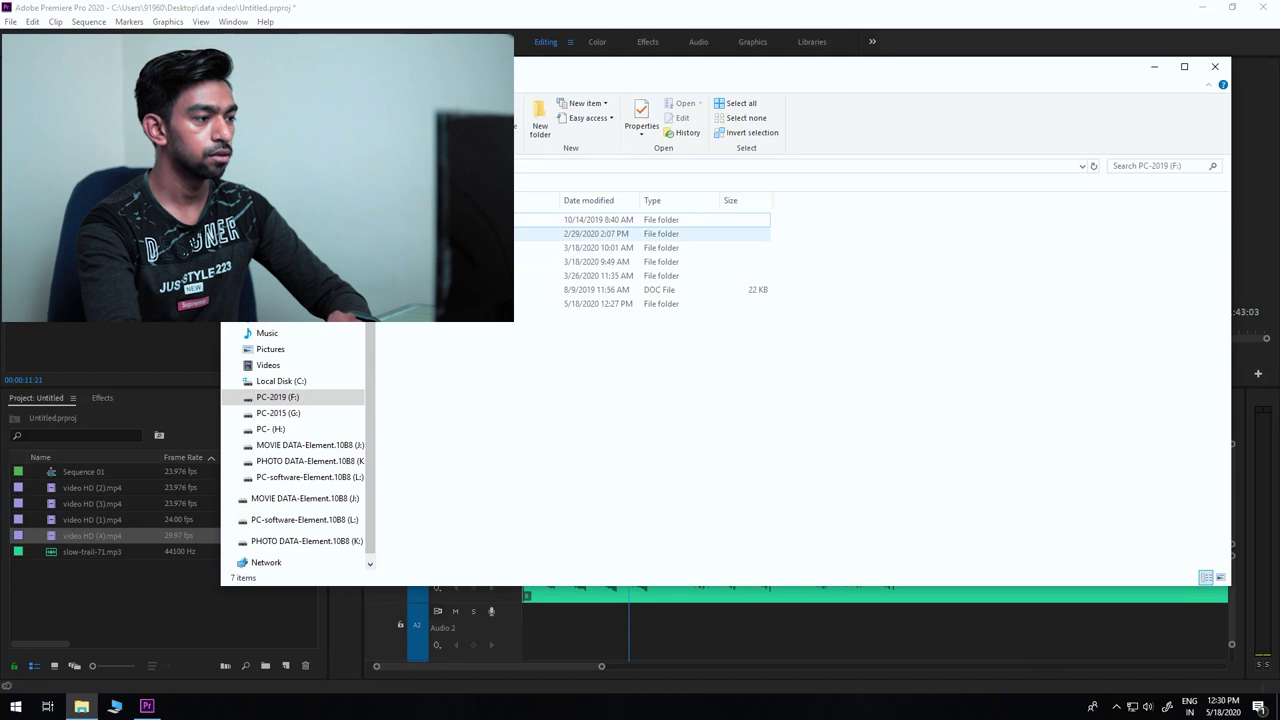
{"action": "left_click_drag", "start_coordinate": [505, 233], "coordinate": [505, 247]}
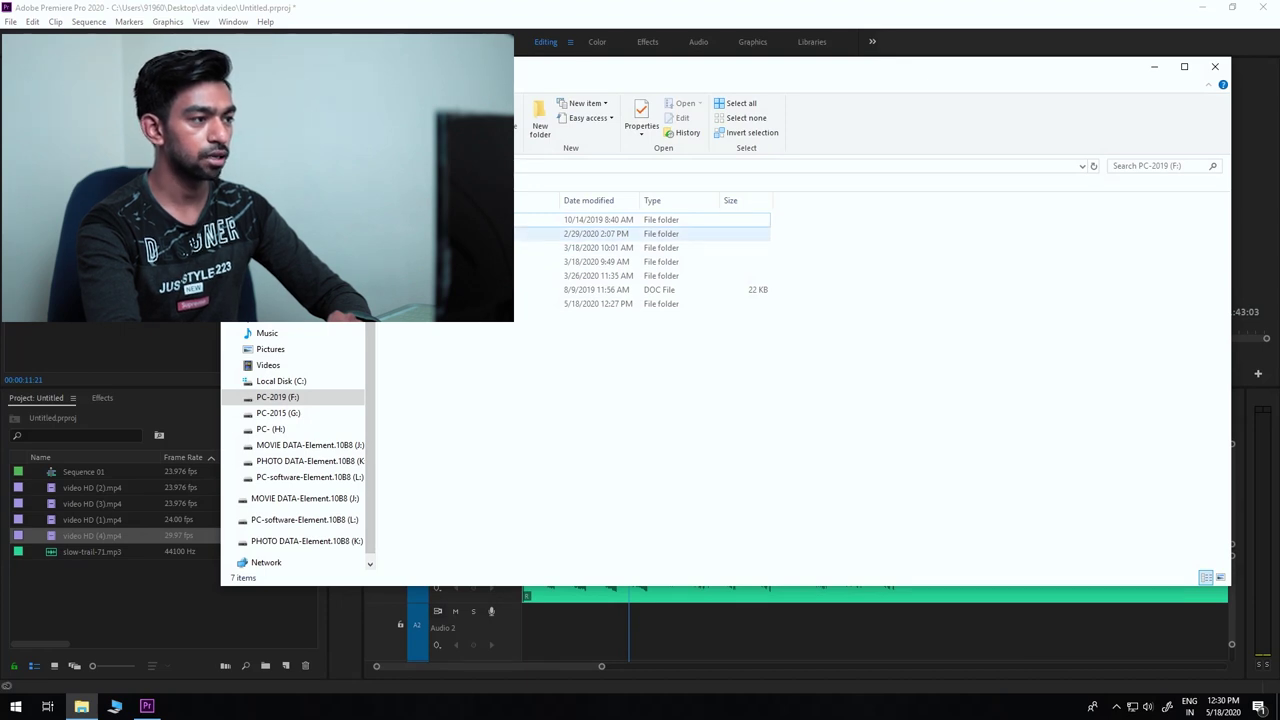
{"action": "left_click_drag", "start_coordinate": [528, 76], "coordinate": [1003, 214]}
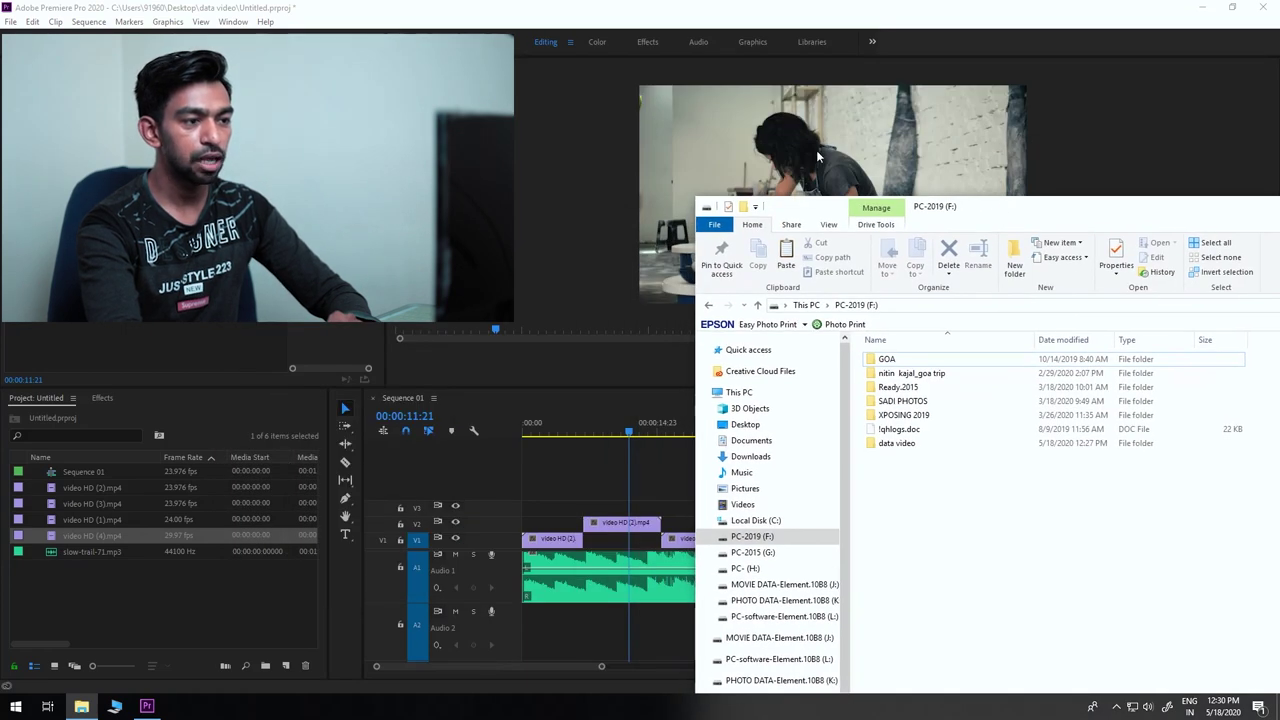
{"action": "double_click", "coordinate": [906, 444]}
{"action": "left_click_drag", "start_coordinate": [950, 206], "coordinate": [213, 262]}
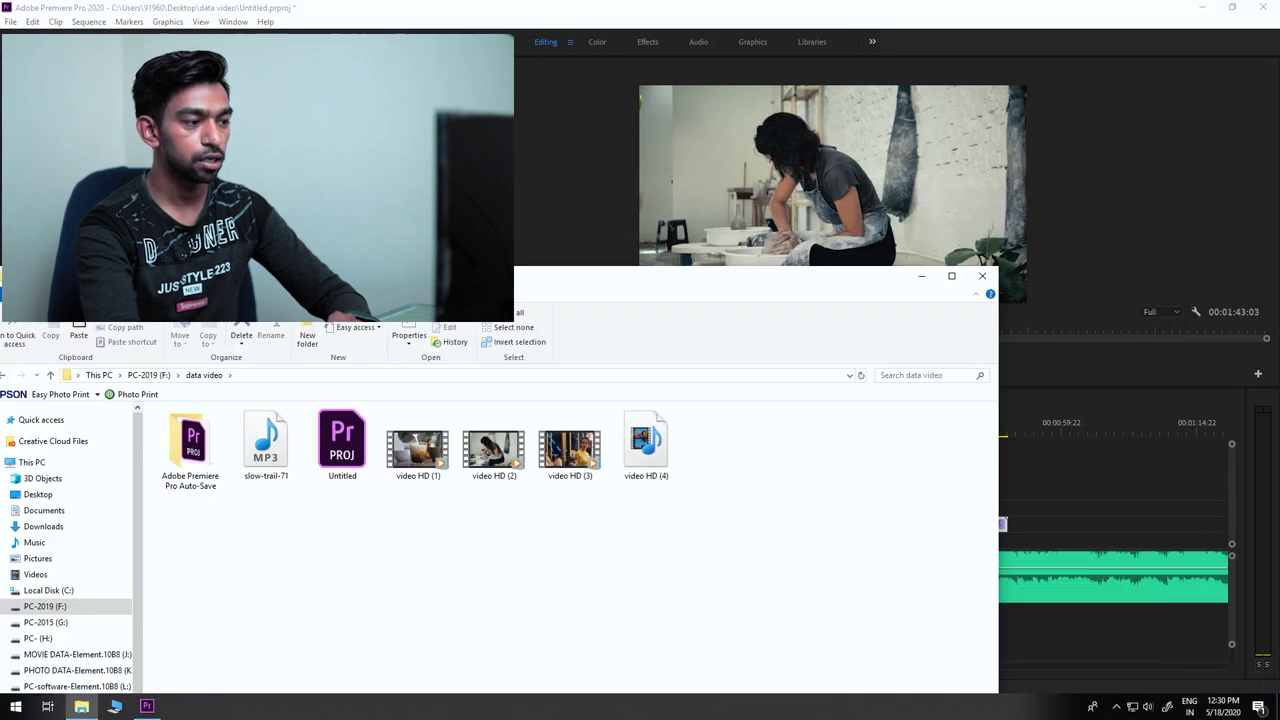
{"action": "left_click", "coordinate": [472, 443]}
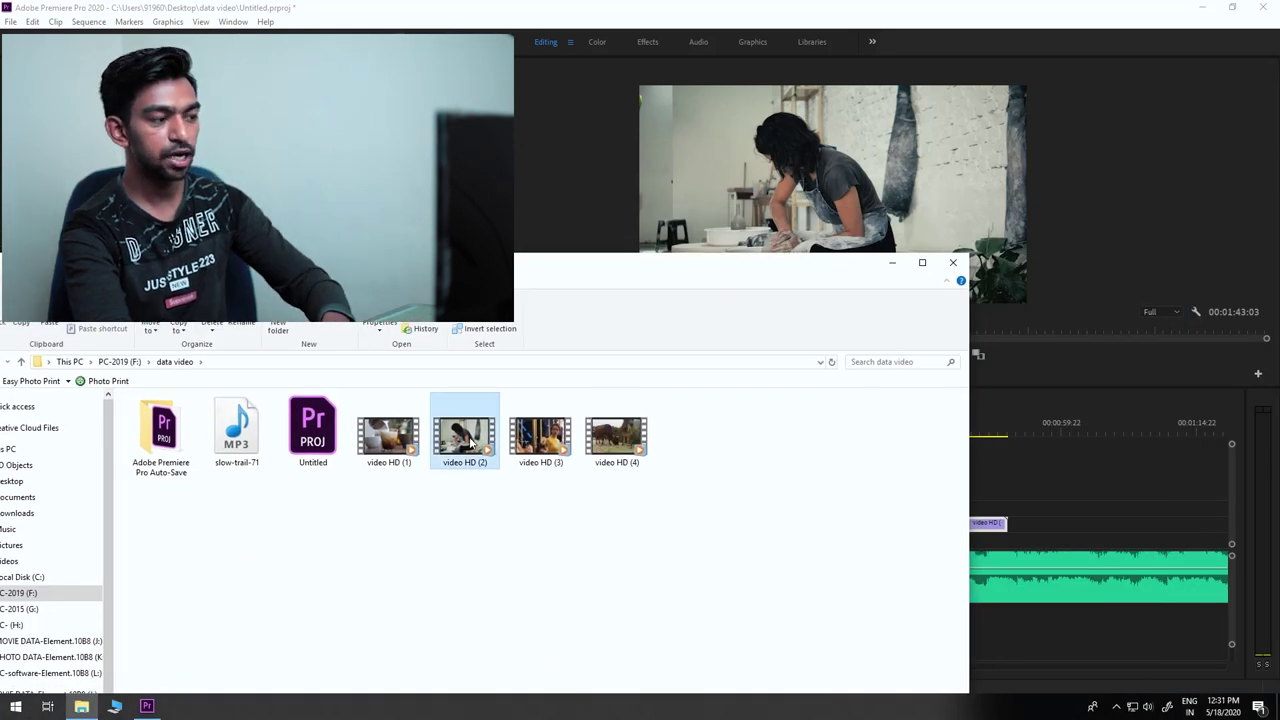
{"action": "key", "text": "Delete"}
{"action": "left_click", "coordinate": [892, 263]}
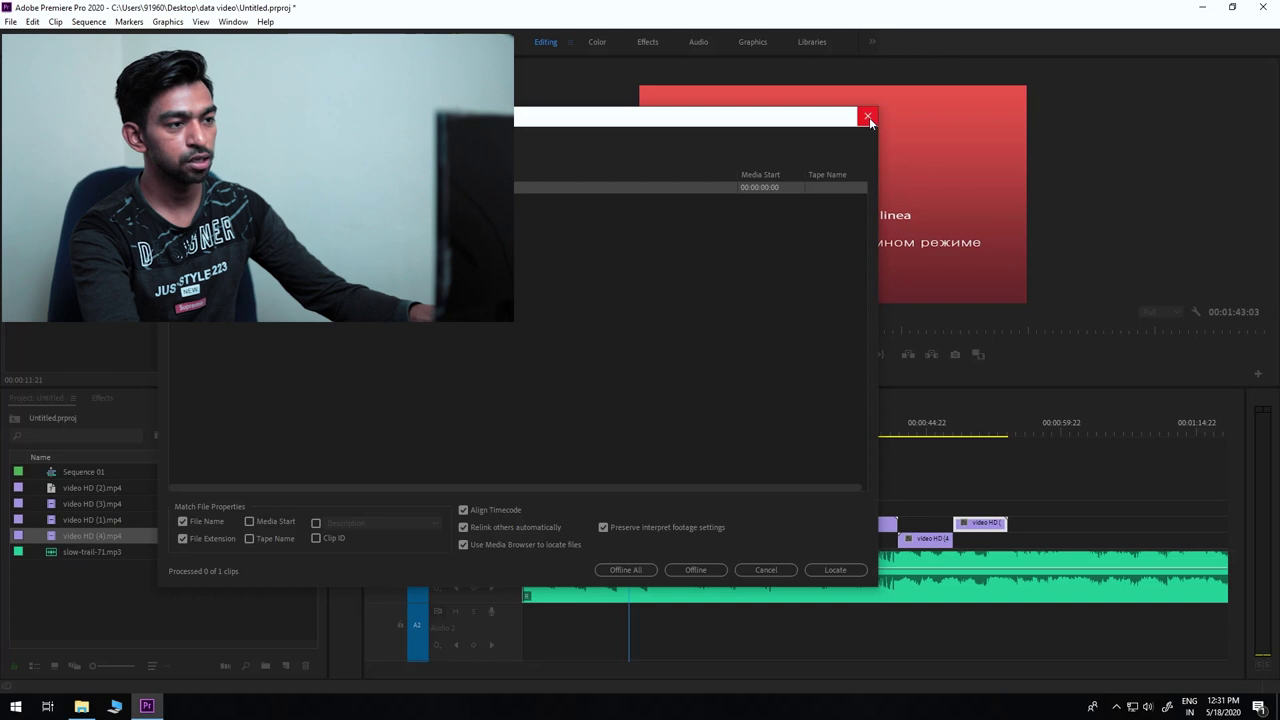
Close Link Media without relinking and scrub the sequence to see video HD (2) as Media Offline.
{"action": "left_click", "coordinate": [868, 117]}
{"action": "left_click", "coordinate": [560, 432]}
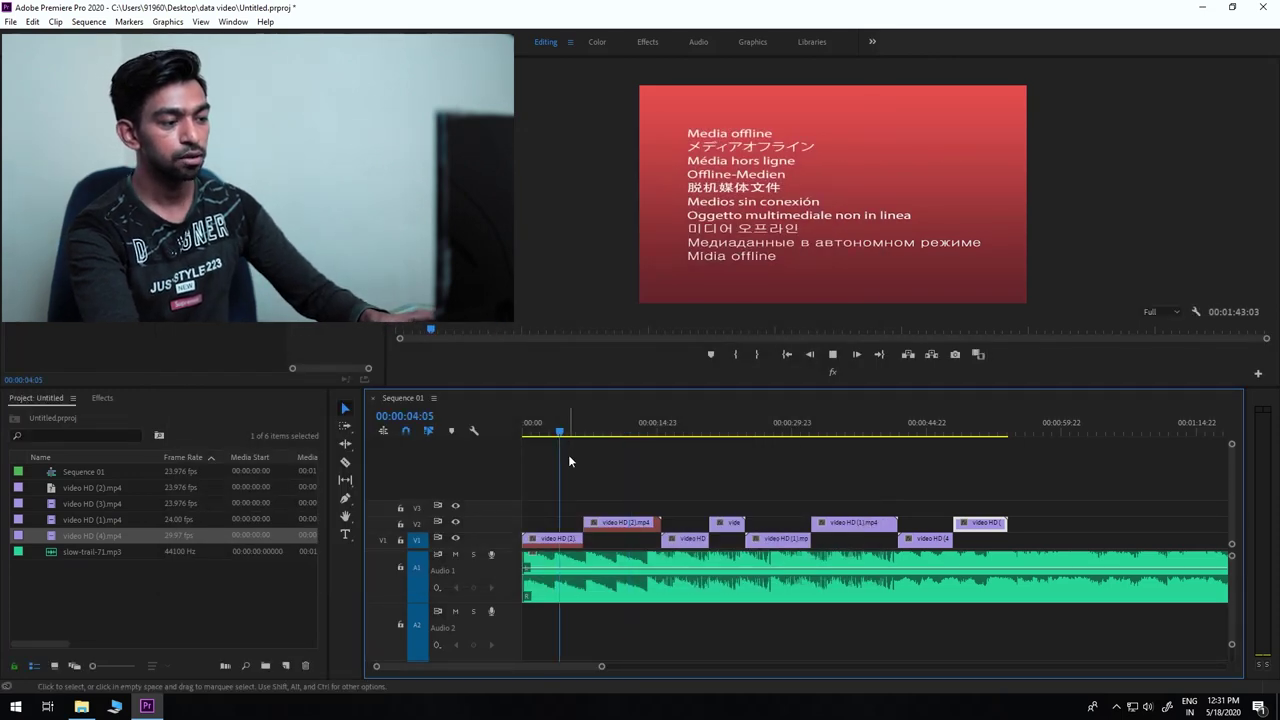
{"action": "key", "text": "space"}
{"action": "key", "text": "space"}
{"action": "left_click_drag", "start_coordinate": [547, 432], "coordinate": [561, 435]}
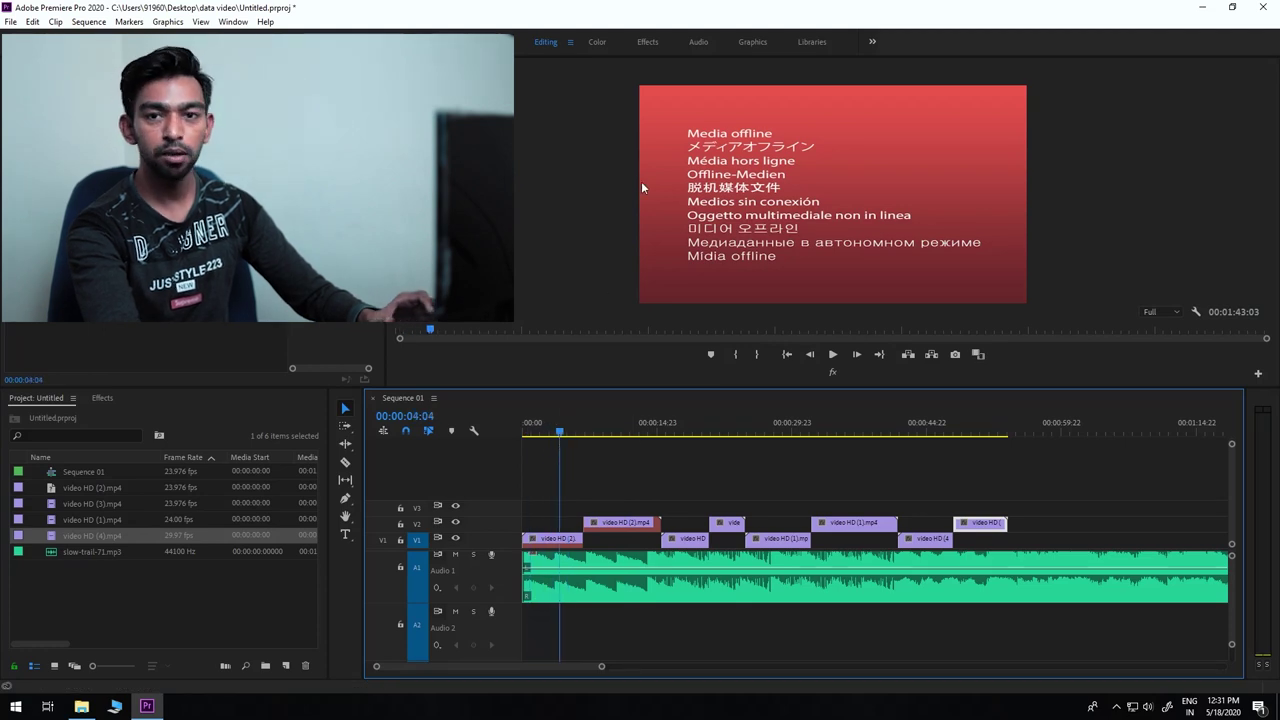
{"action": "mouse_move", "coordinate": [602, 430]}
{"action": "left_mouse_down"}
{"action": "mouse_move", "coordinate": [791, 434]}
{"action": "mouse_move", "coordinate": [638, 433]}
{"action": "left_mouse_up"}
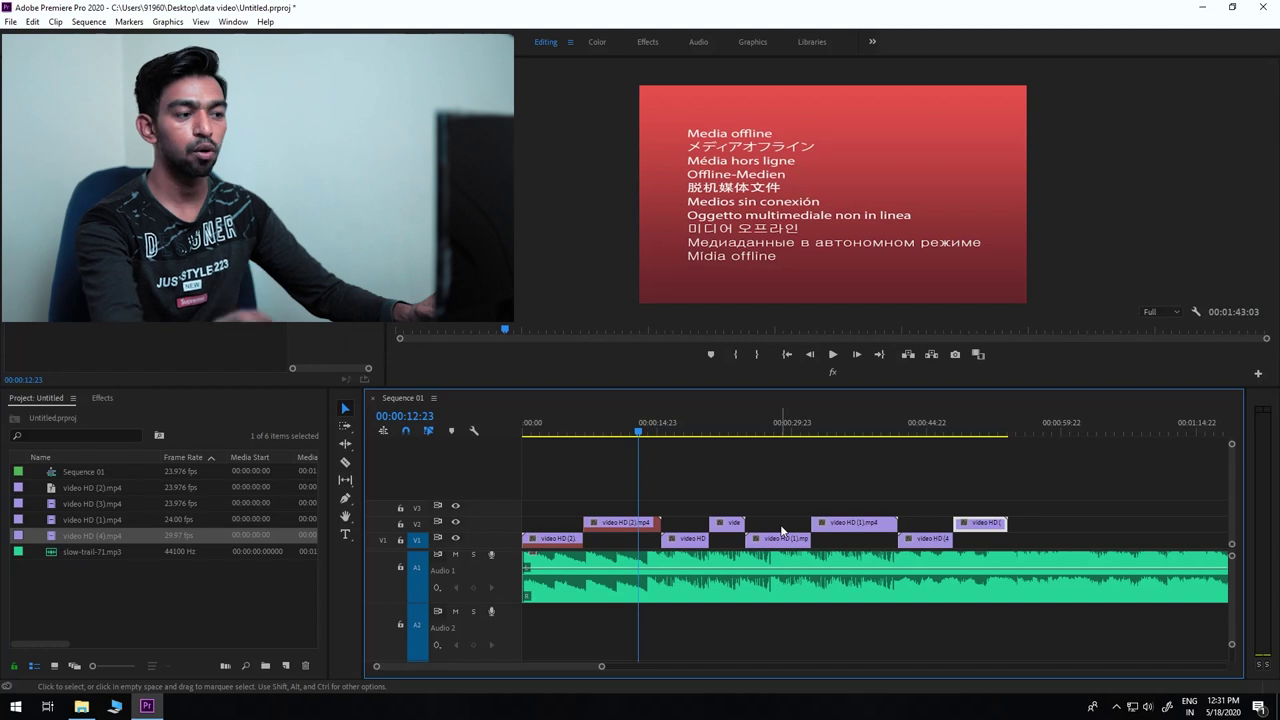
{"action": "left_click", "coordinate": [550, 428]}
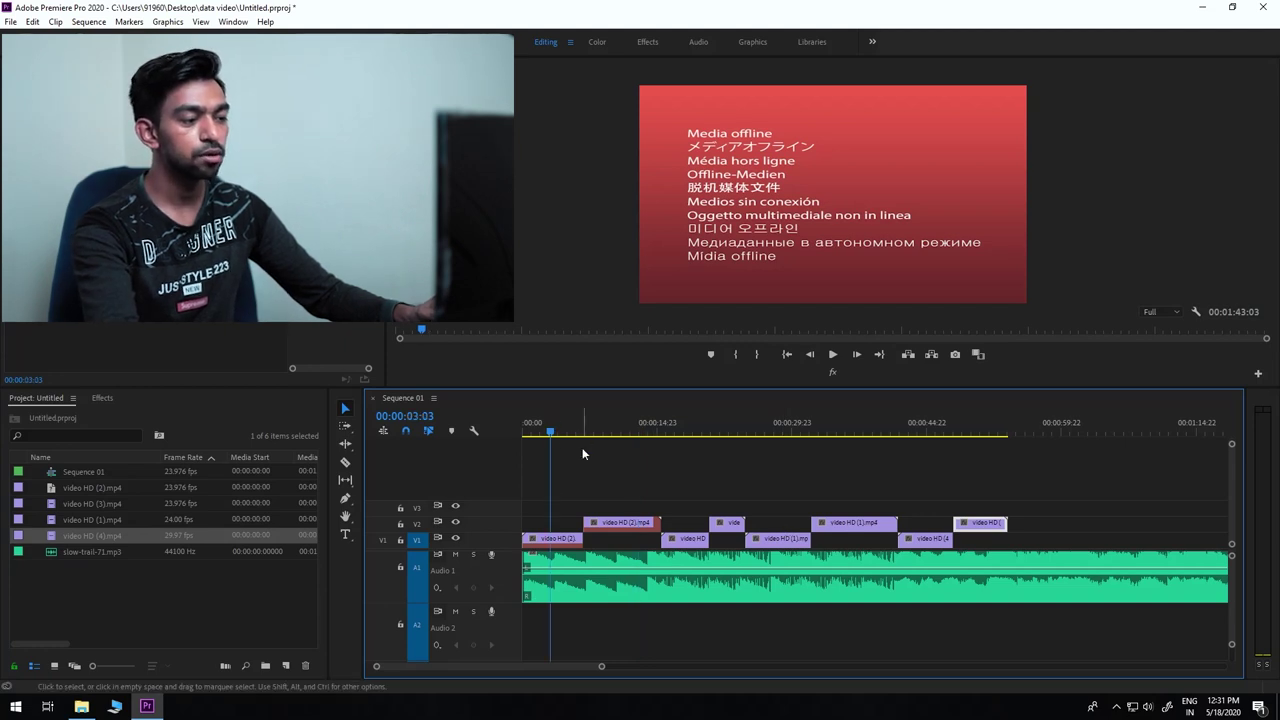
{"action": "left_click", "coordinate": [560, 432]}
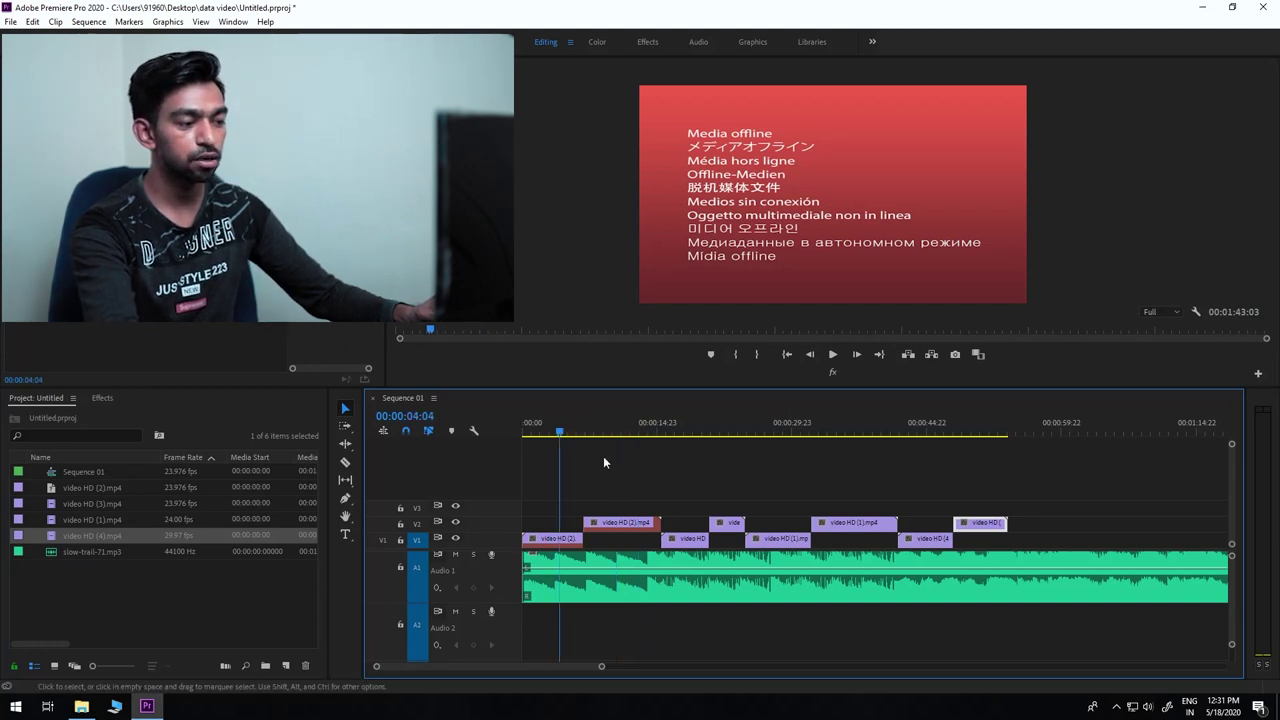
Drag the mhemiptera clip from the desktop New folder into Premiere's Source panel.
{"action": "left_click", "coordinate": [612, 436]}
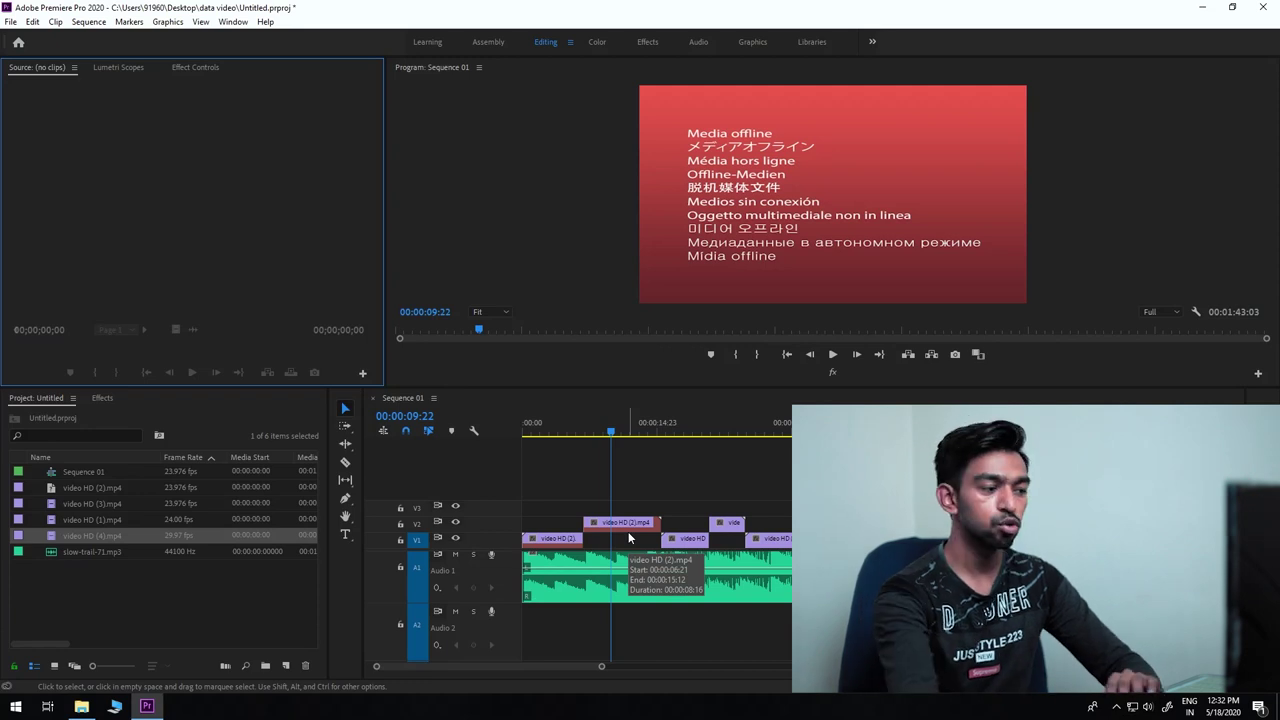
{"action": "left_click", "coordinate": [81, 706]}
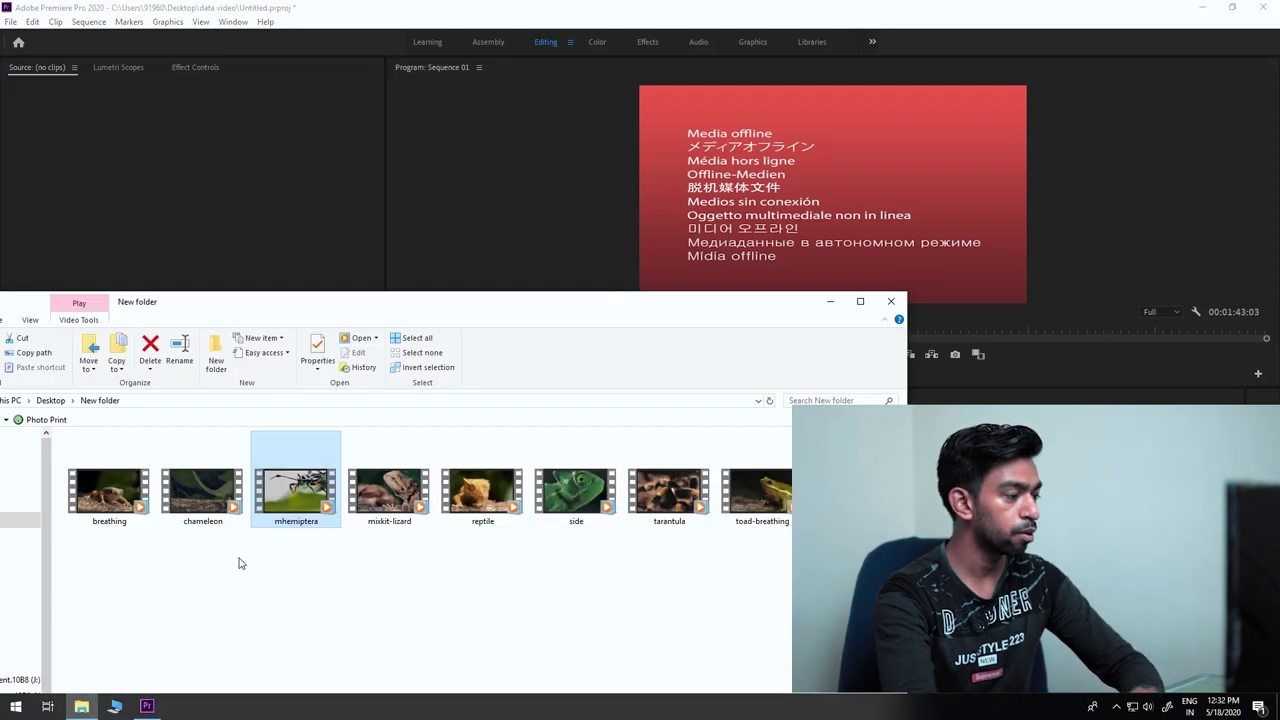
{"action": "left_click_drag", "start_coordinate": [295, 510], "coordinate": [98, 188]}
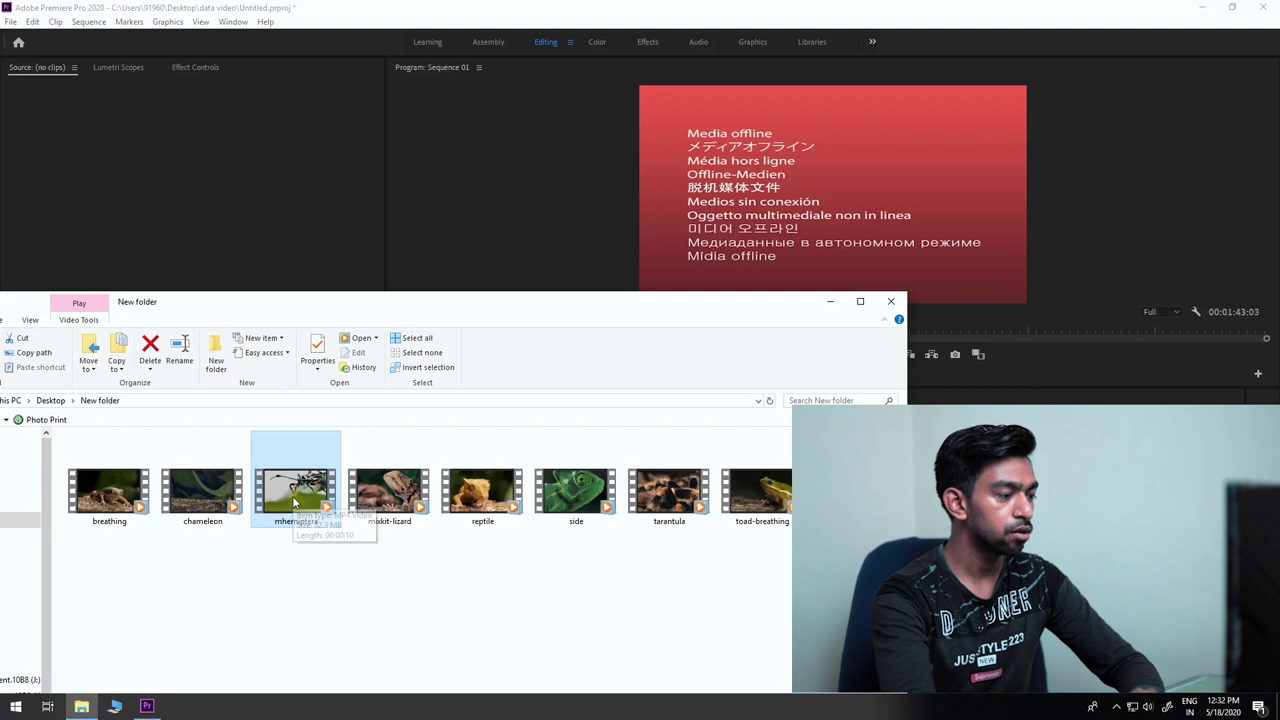
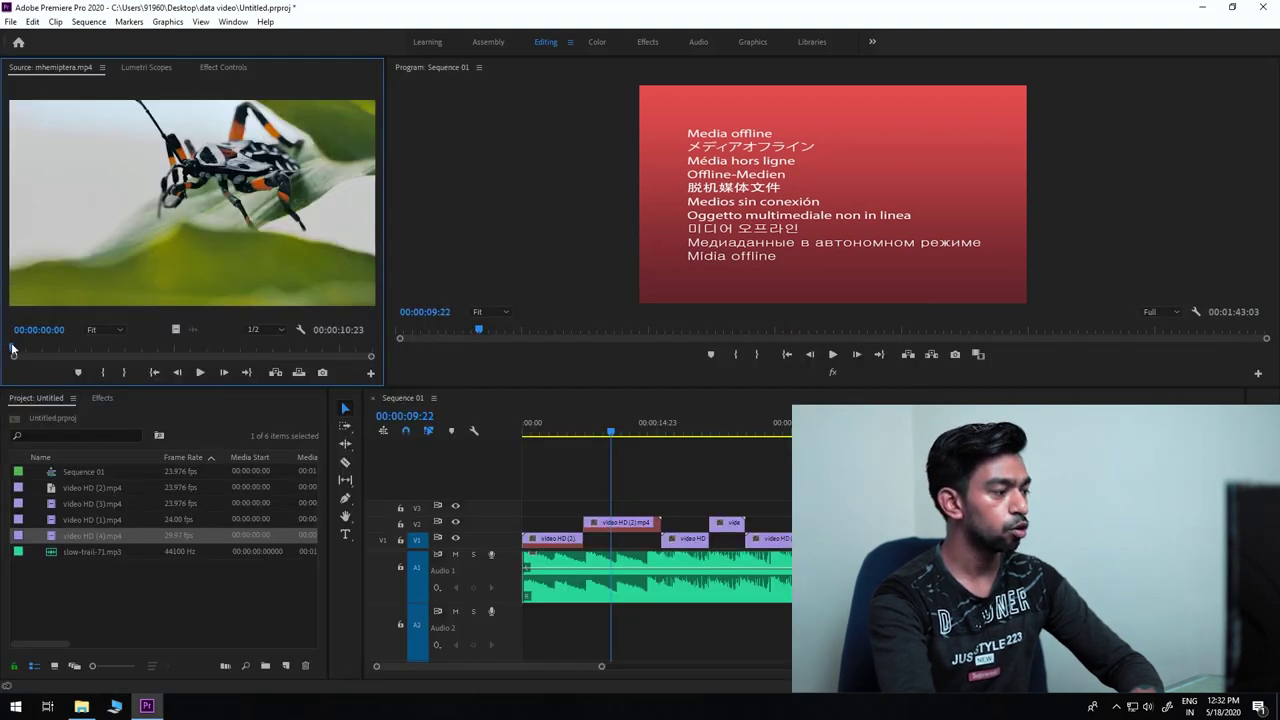
Replace the offline V2 clip with mhemiptera.mp4, starting at source frame 00:00:05:07.
{"action": "left_click_drag", "start_coordinate": [13, 348], "coordinate": [184, 348]}
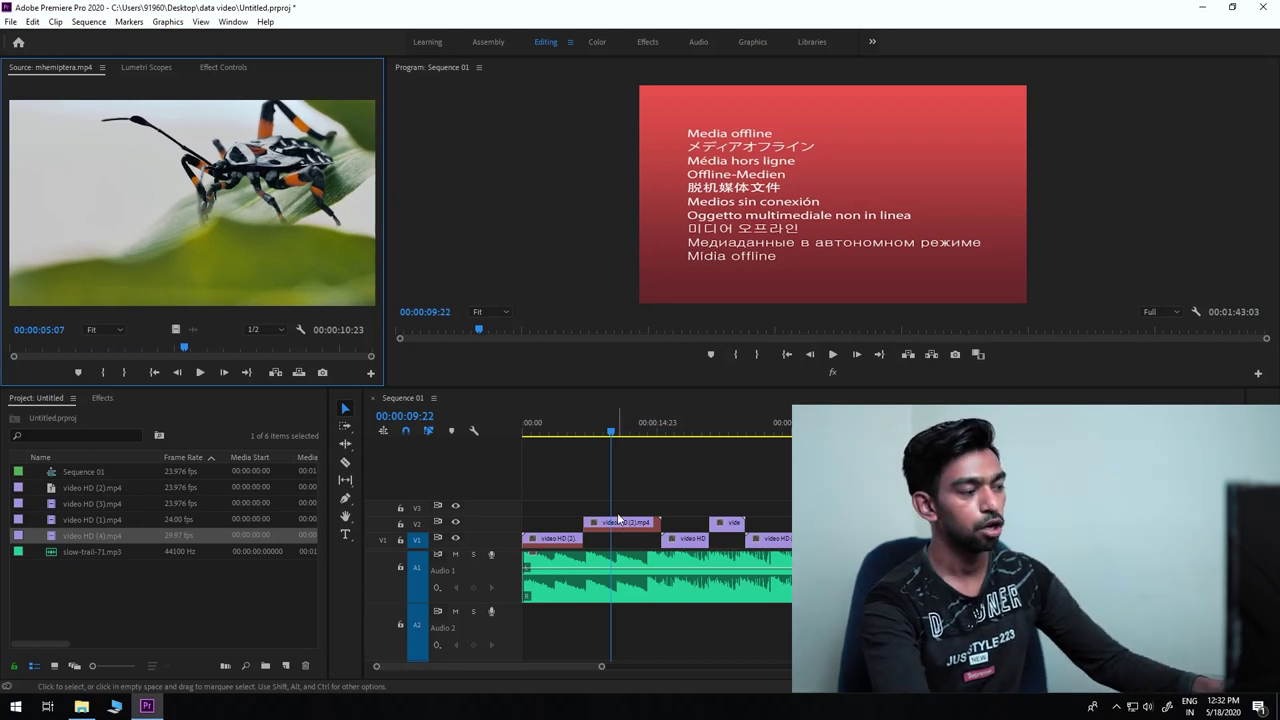
{"action": "right_click", "coordinate": [641, 522]}
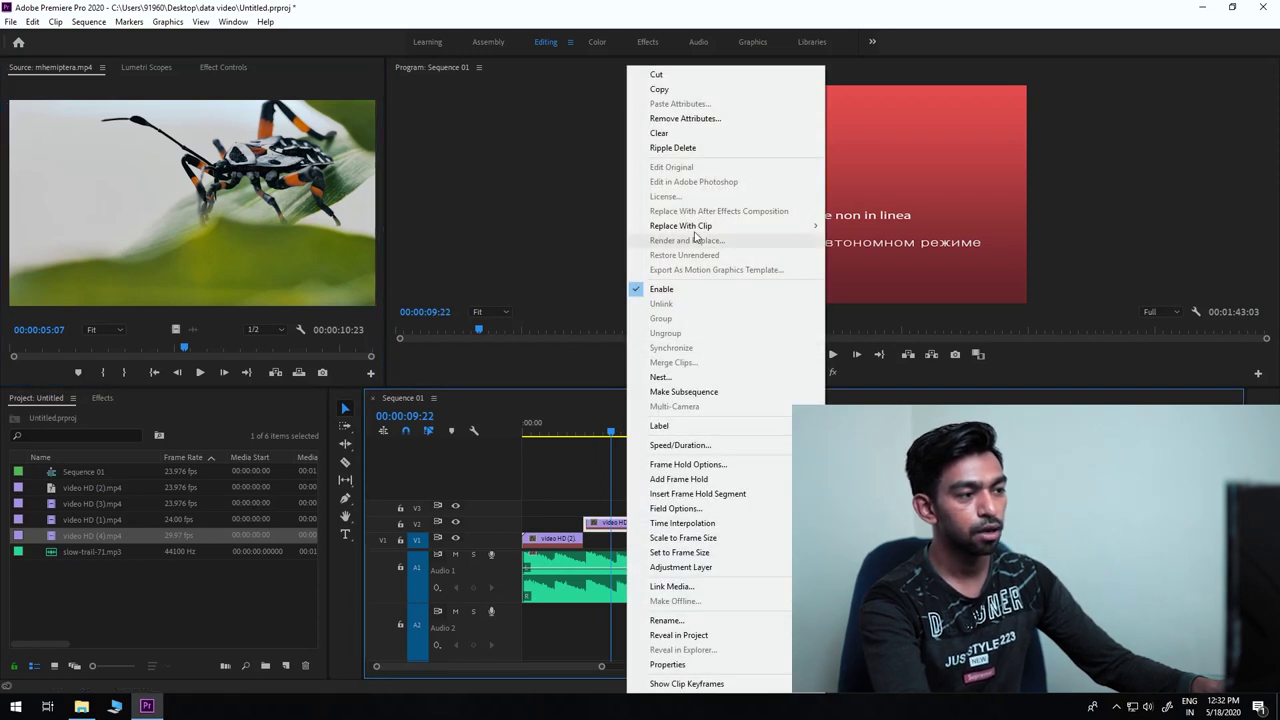
{"action": "mouse_move", "coordinate": [700, 226]}
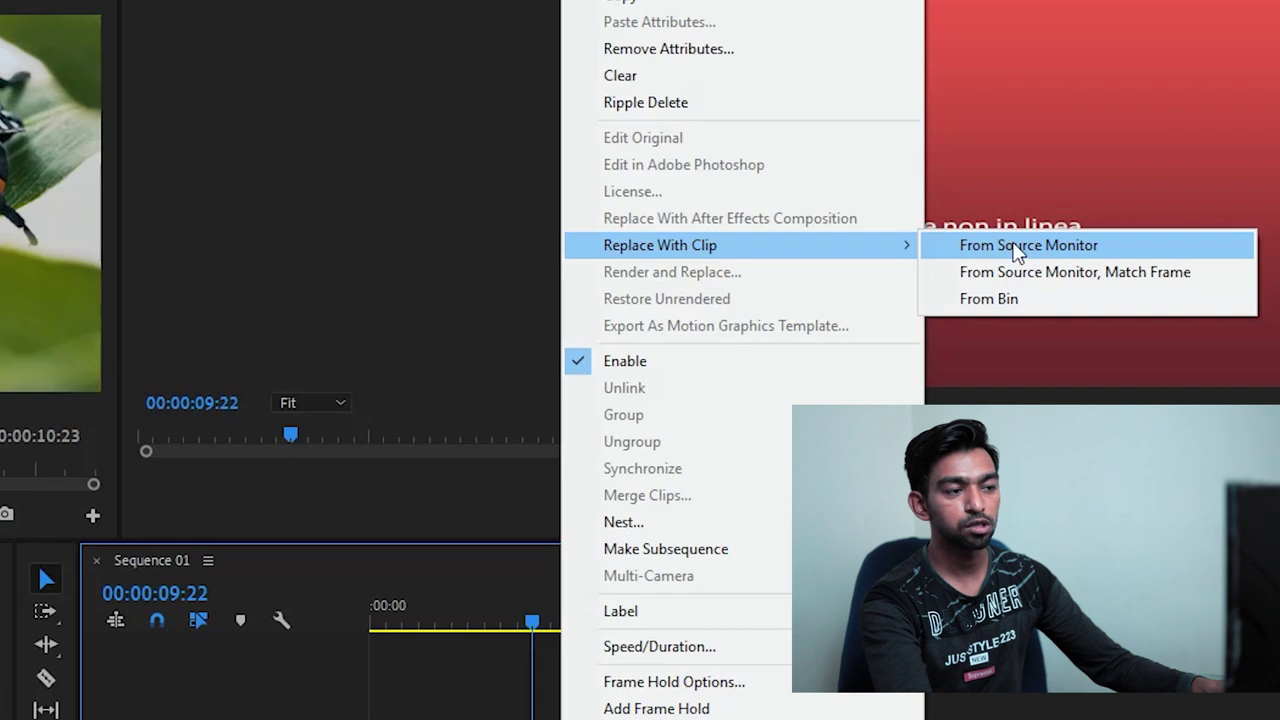
{"action": "left_click", "coordinate": [1020, 247]}
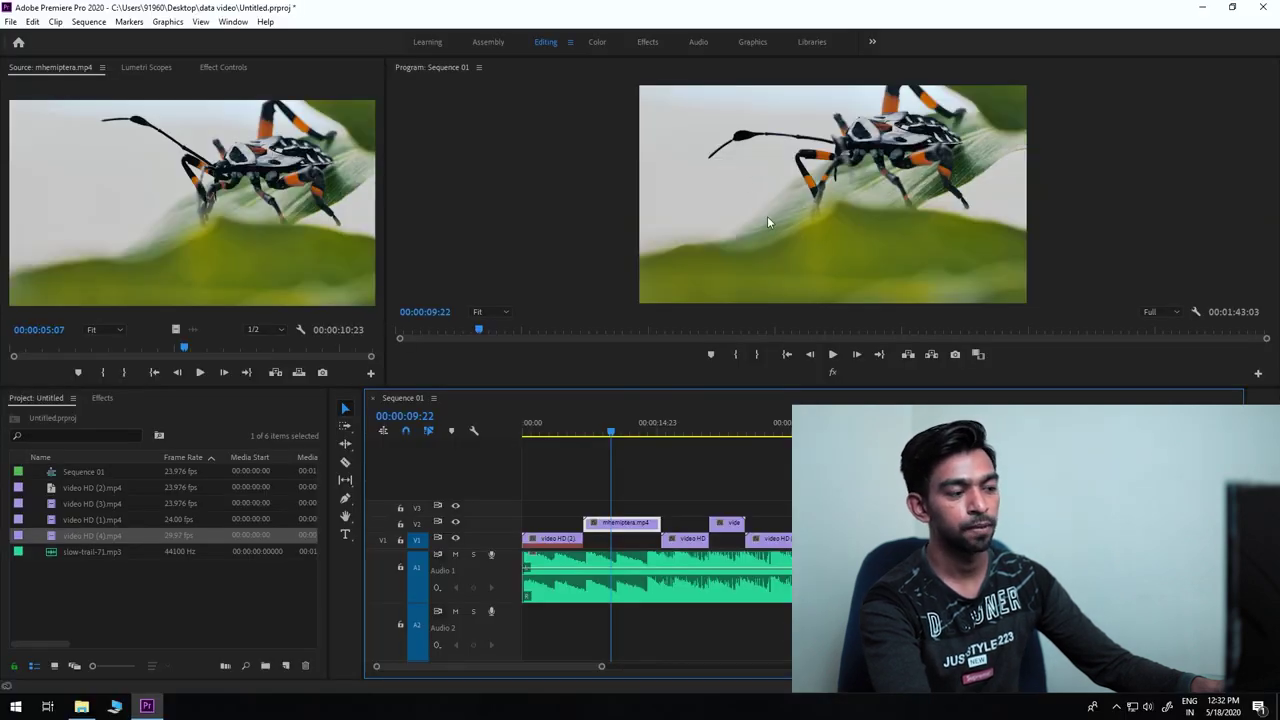
{"action": "mouse_move", "coordinate": [612, 432]}
{"action": "left_mouse_down"}
{"action": "mouse_move", "coordinate": [542, 433]}
{"action": "mouse_move", "coordinate": [558, 434]}
{"action": "left_mouse_up"}
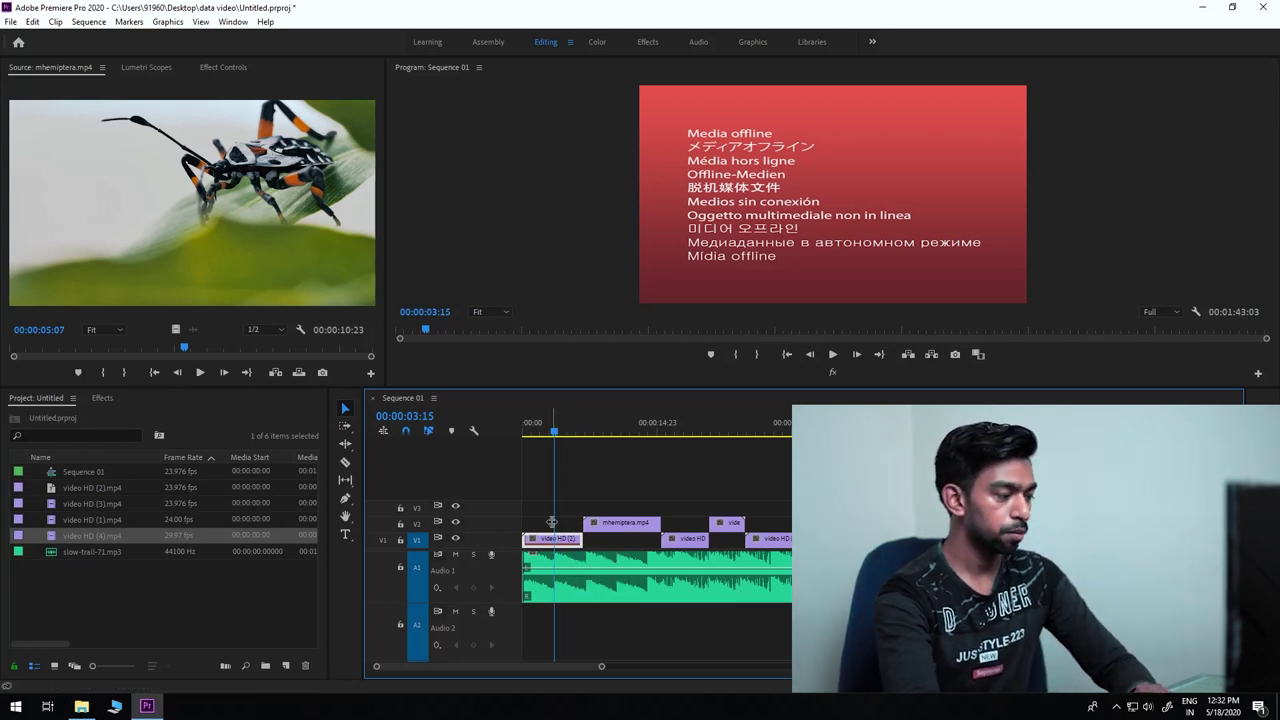
Load toad-breathing.mp4 from the animal clips folder into the Source Monitor.
{"action": "left_click", "coordinate": [81, 706]}
{"action": "mouse_move", "coordinate": [482, 480]}
{"action": "left_mouse_down"}
{"action": "mouse_move", "coordinate": [245, 413]}
{"action": "mouse_move", "coordinate": [113, 242]}
{"action": "left_mouse_up"}
{"action": "left_click", "coordinate": [81, 706]}
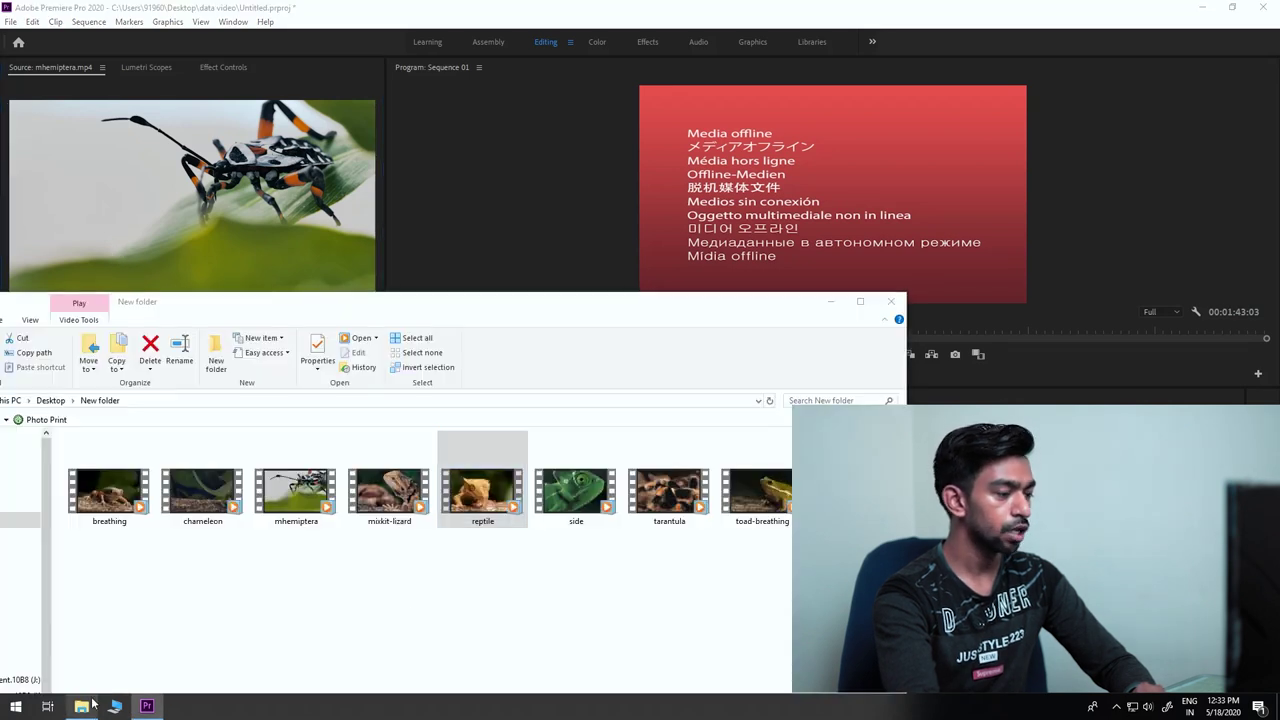
{"action": "left_click", "coordinate": [770, 487]}
{"action": "left_click_drag", "start_coordinate": [770, 487], "coordinate": [167, 198]}
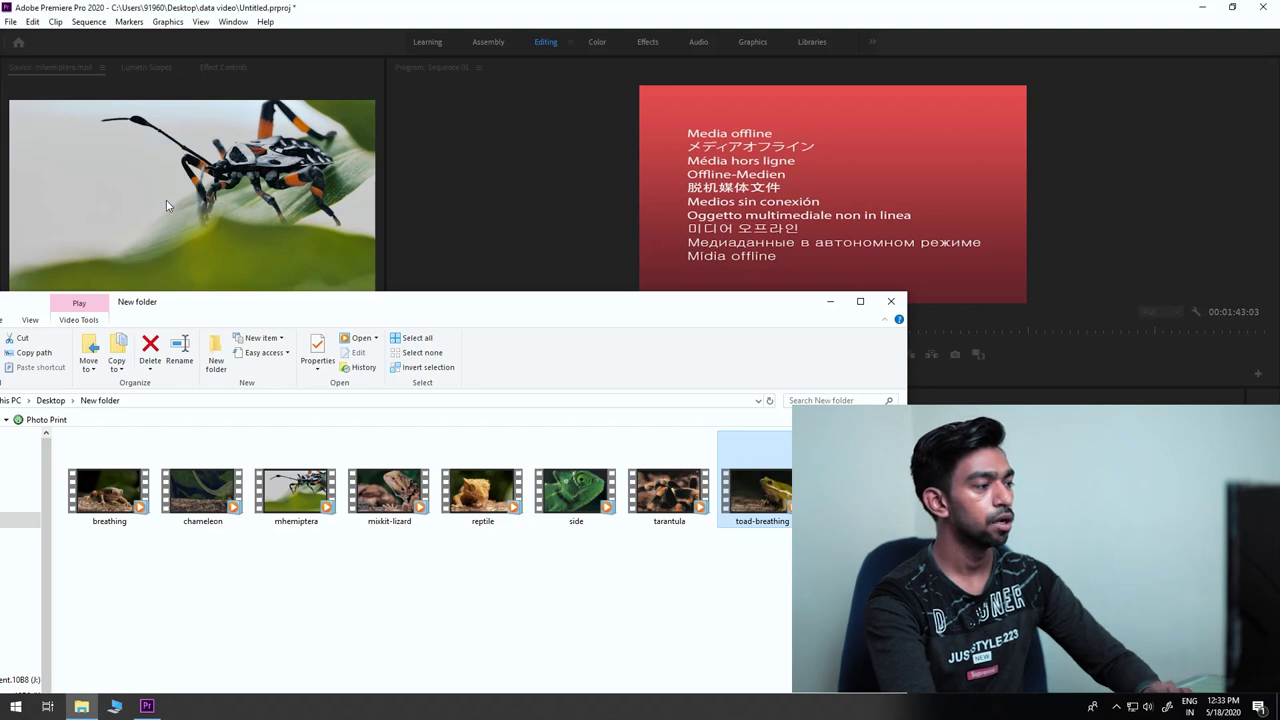
{"action": "left_click_drag", "start_coordinate": [167, 198], "coordinate": [166, 200]}
{"action": "left_click", "coordinate": [820, 304]}
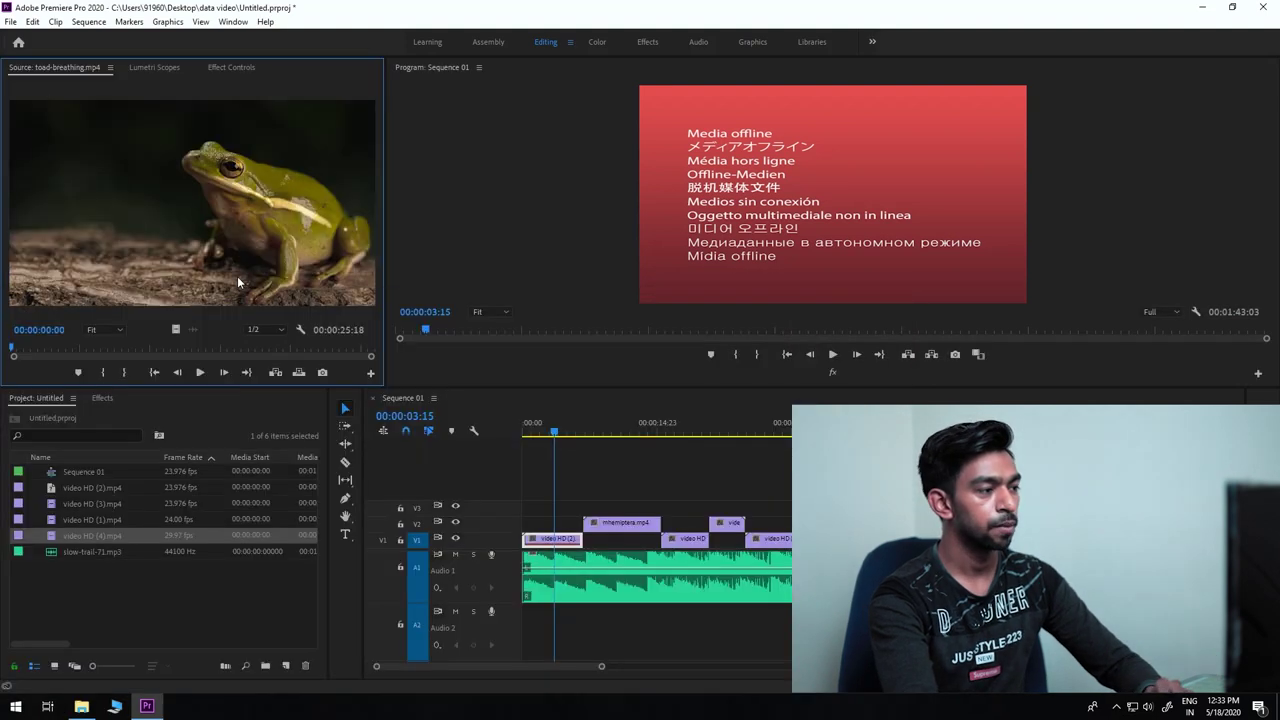
Replace the first V1 clip with the toad-breathing footage from the Source Monitor.
{"action": "right_click", "coordinate": [560, 541]}
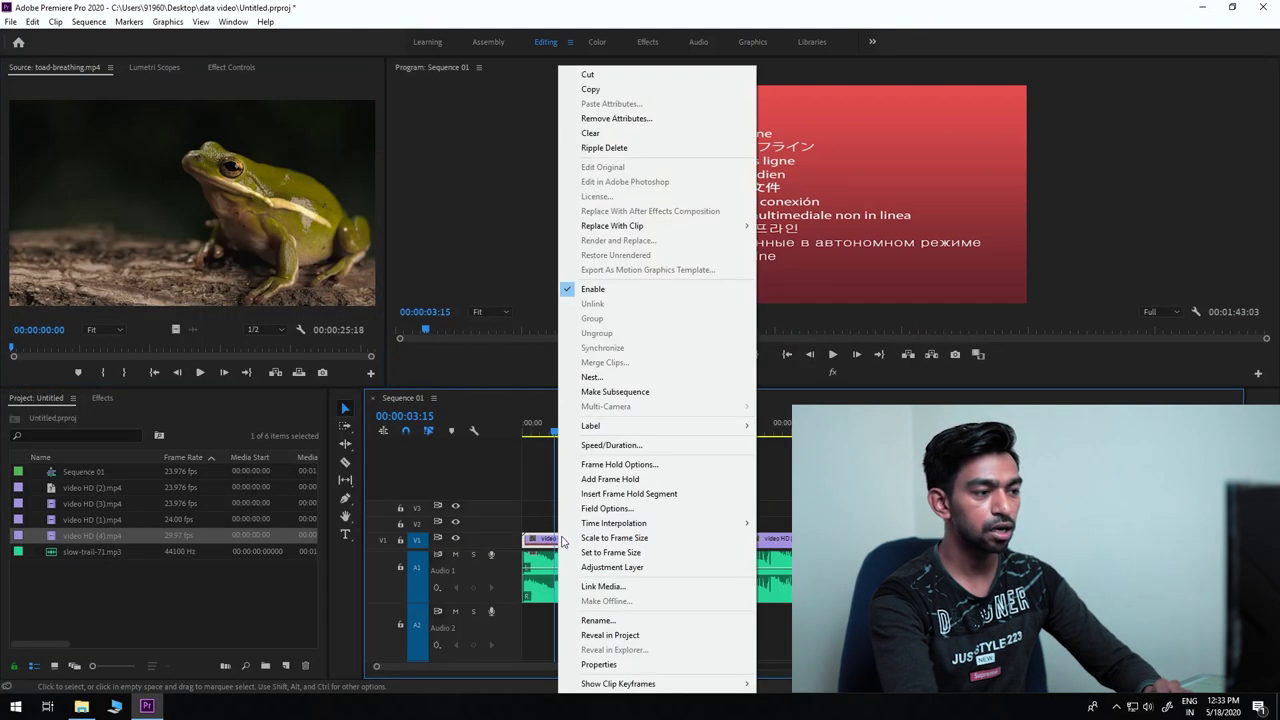
{"action": "mouse_move", "coordinate": [673, 228]}
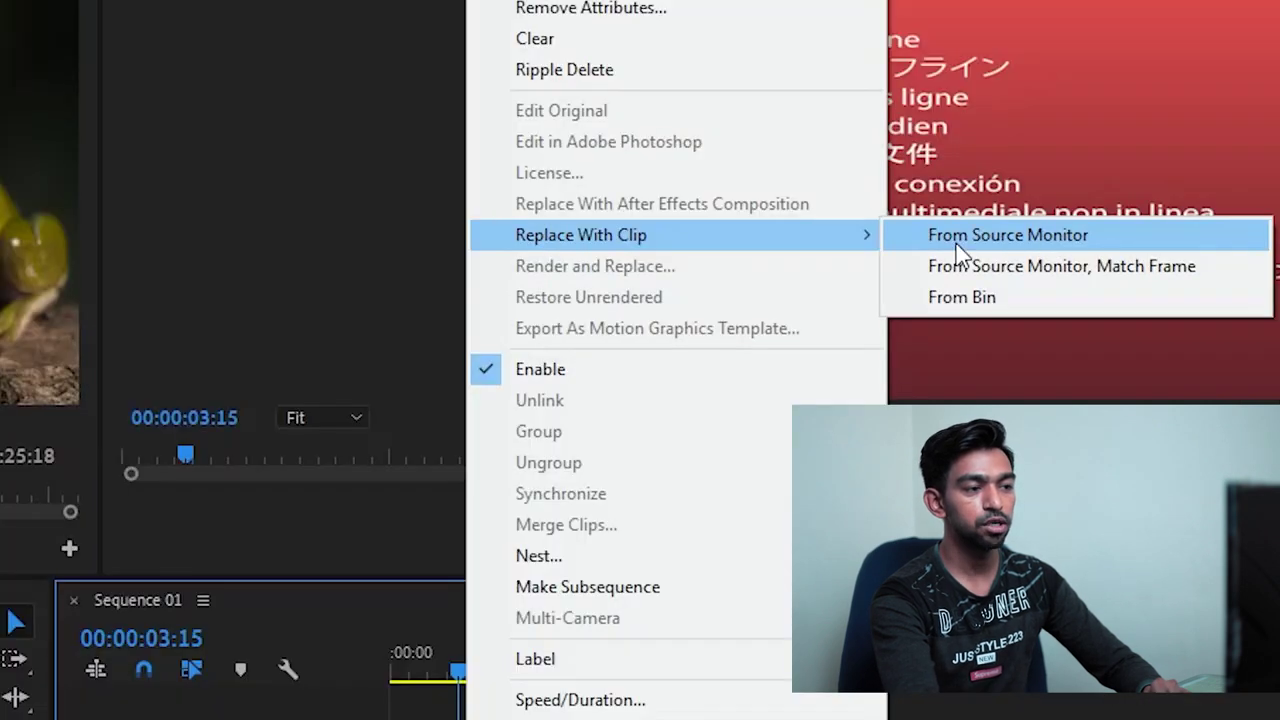
{"action": "left_click", "coordinate": [788, 227]}
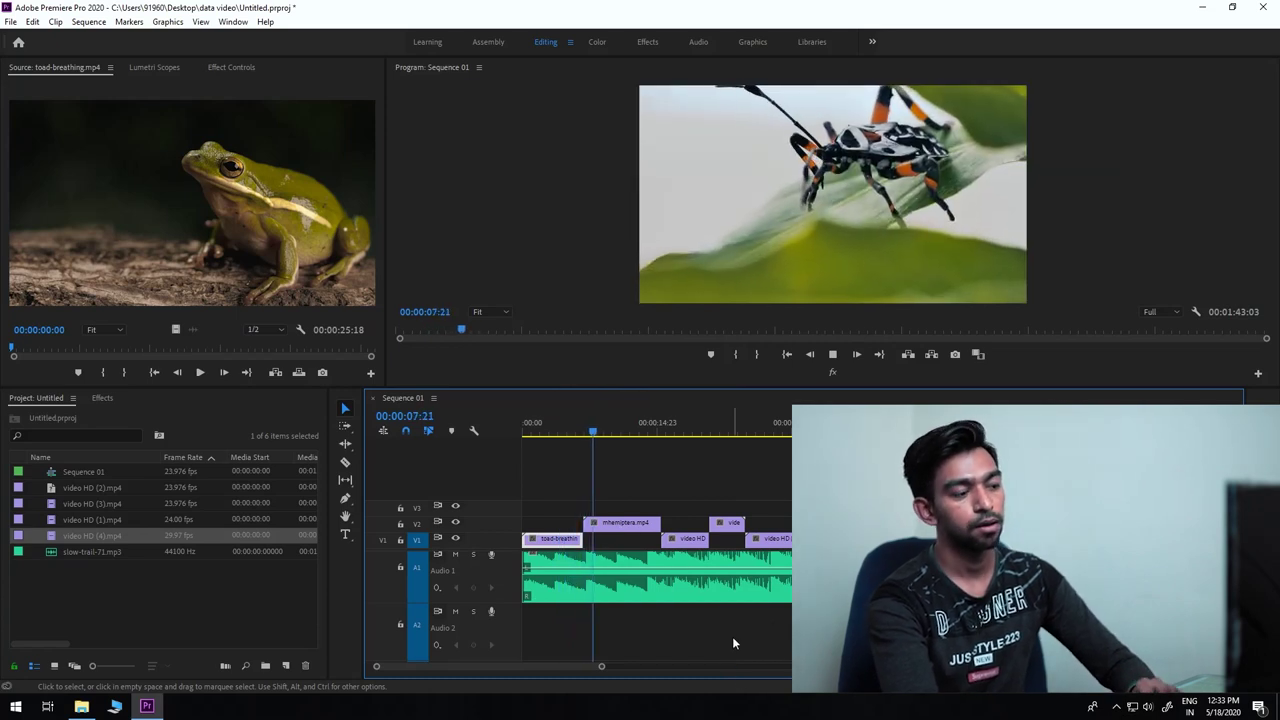
{"action": "key", "text": "space"}
{"action": "left_click", "coordinate": [82, 707]}
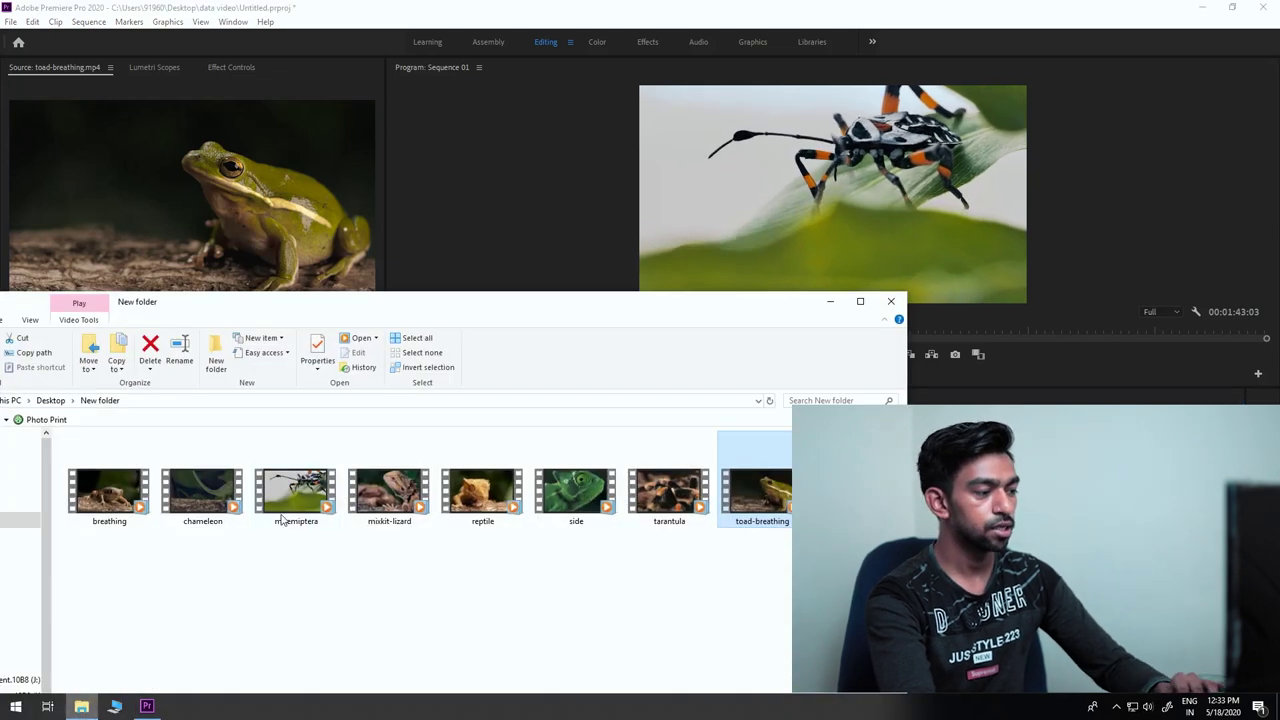
Import the chameleon clip side from the New folder into the Project panel as side.mp4.
{"action": "left_click_drag", "start_coordinate": [334, 305], "coordinate": [706, 204]}
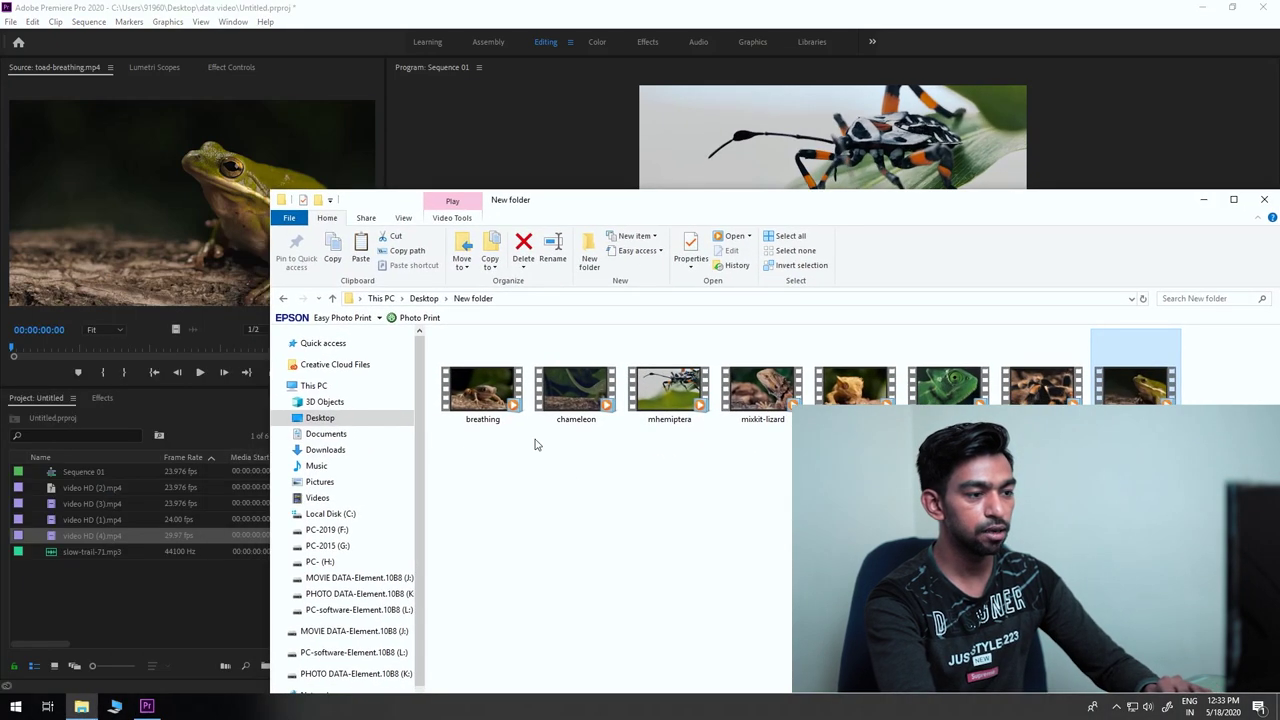
{"action": "left_click_drag", "start_coordinate": [948, 386], "coordinate": [126, 601]}
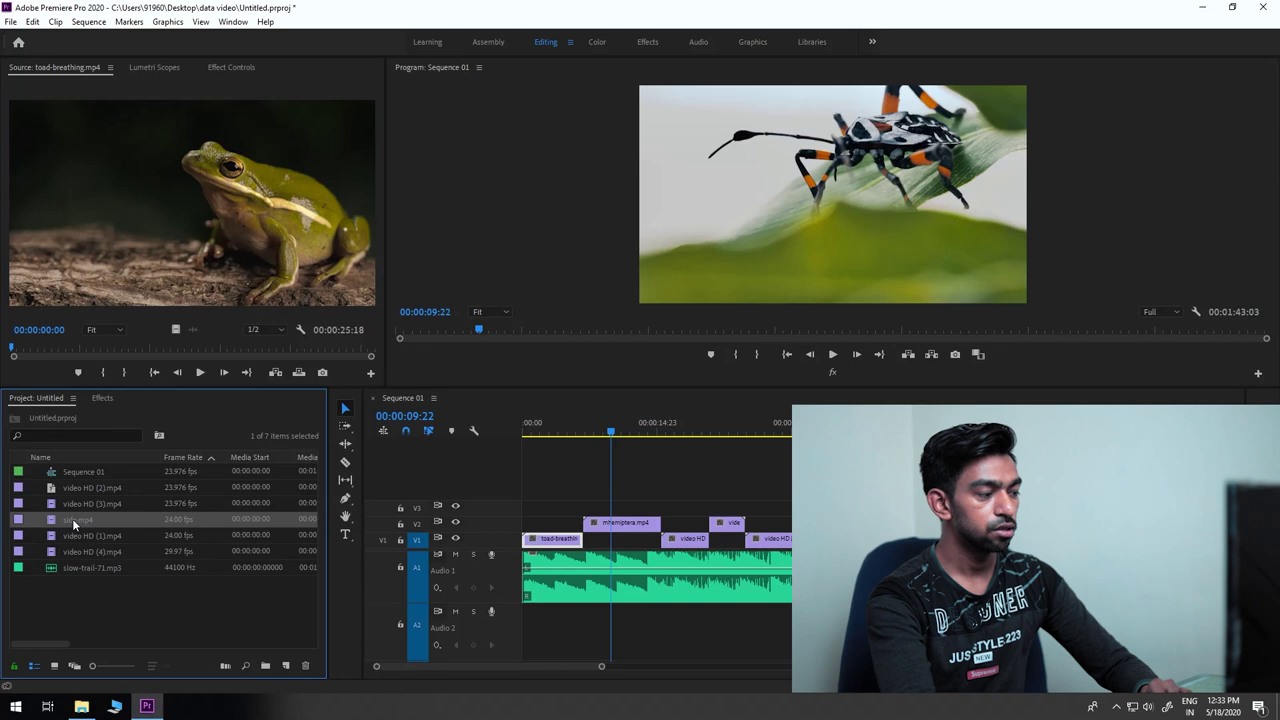
{"action": "left_click", "coordinate": [77, 519]}
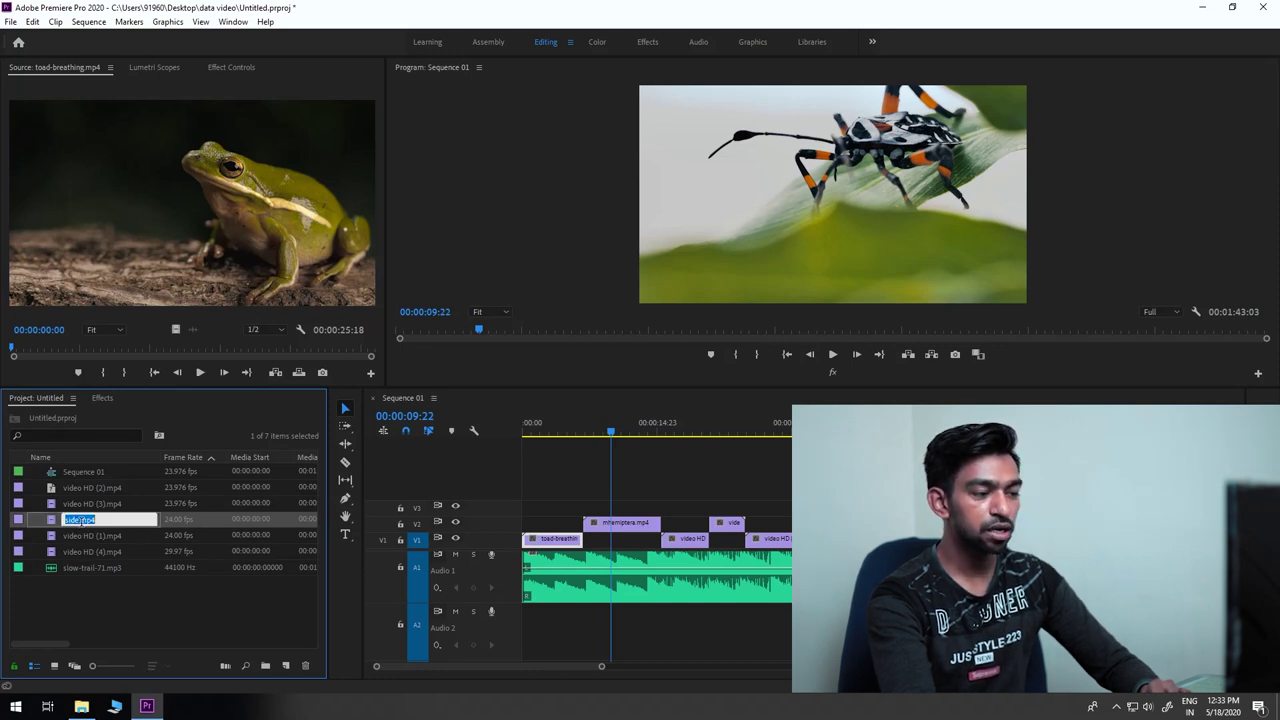
Select side.mp4 in the Icon View bin, swap it in for the V2 mhemiptera clip, and play it back.
{"action": "left_click", "coordinate": [615, 529]}
{"action": "right_click", "coordinate": [615, 529]}
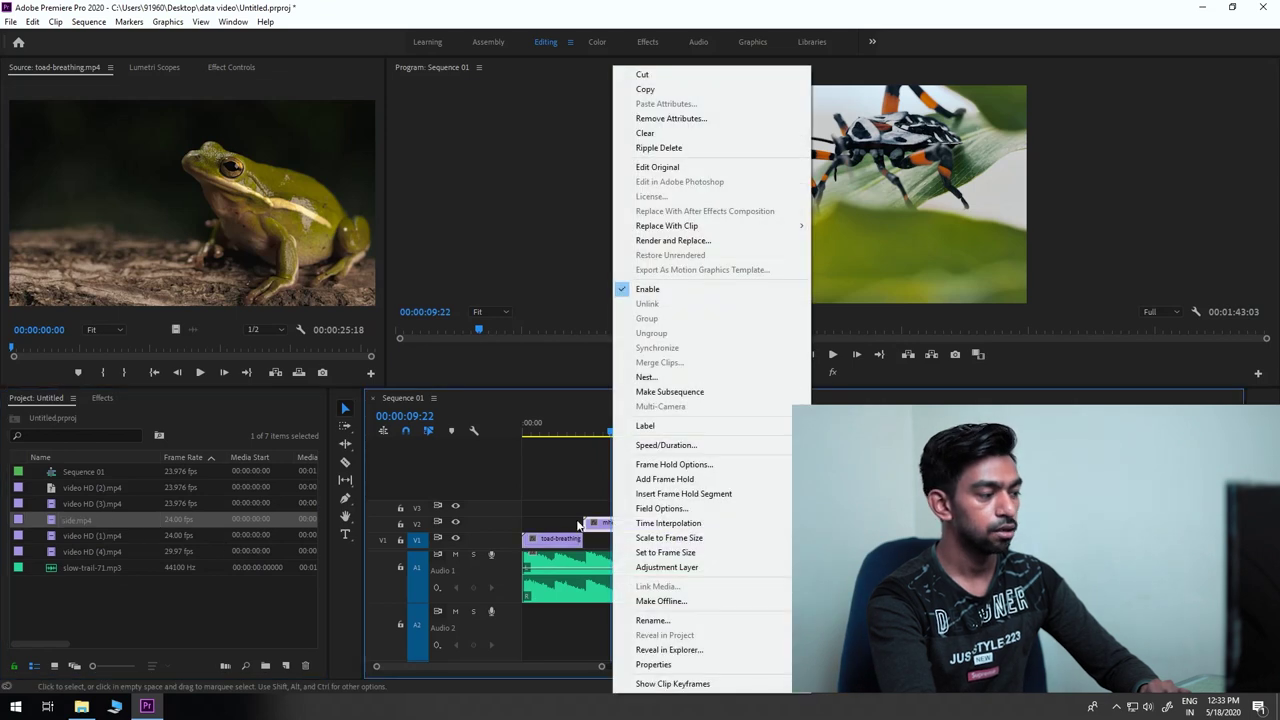
{"action": "left_click", "coordinate": [209, 585]}
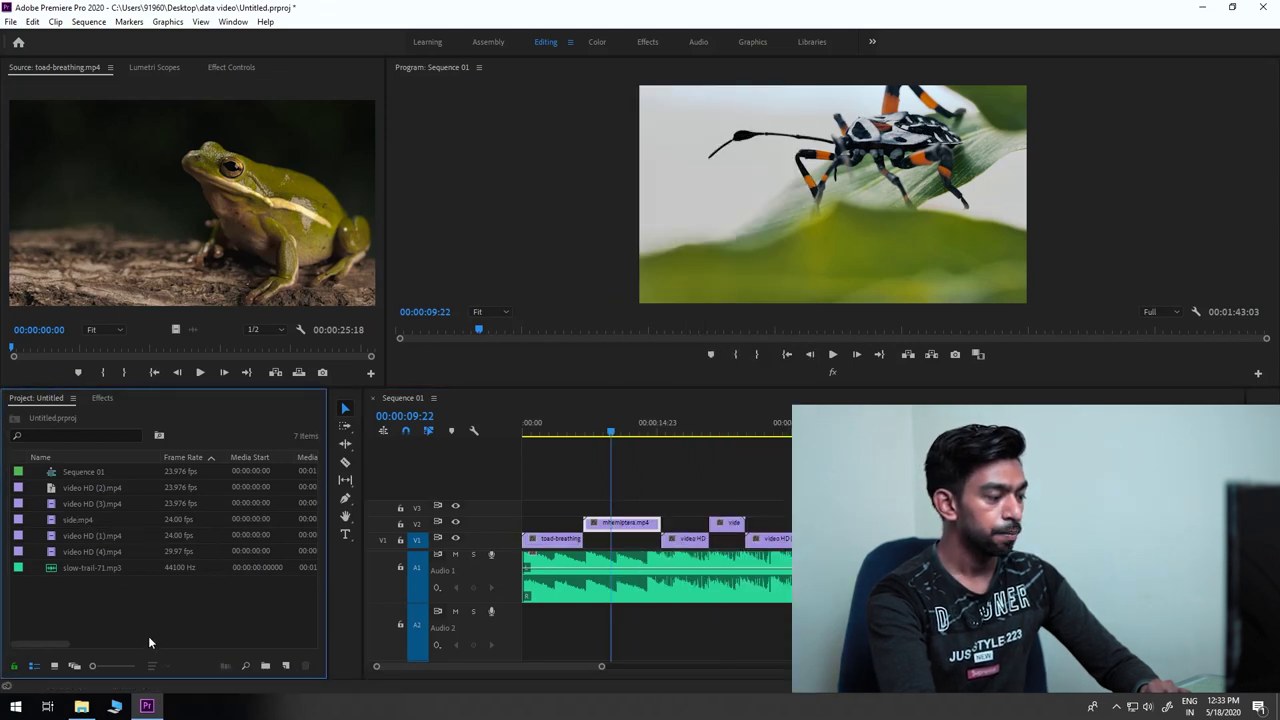
{"action": "left_click", "coordinate": [54, 665]}
{"action": "left_click", "coordinate": [64, 605]}
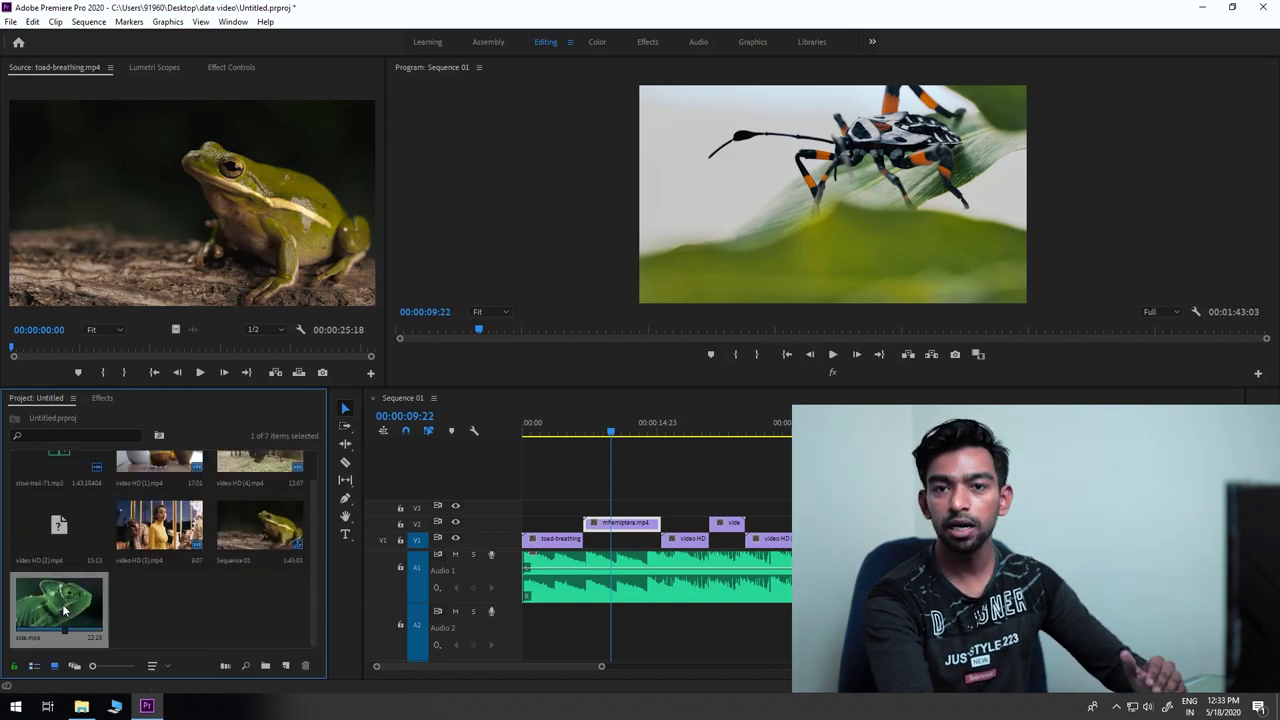
{"action": "right_click", "coordinate": [623, 523]}
{"action": "mouse_move", "coordinate": [676, 234]}
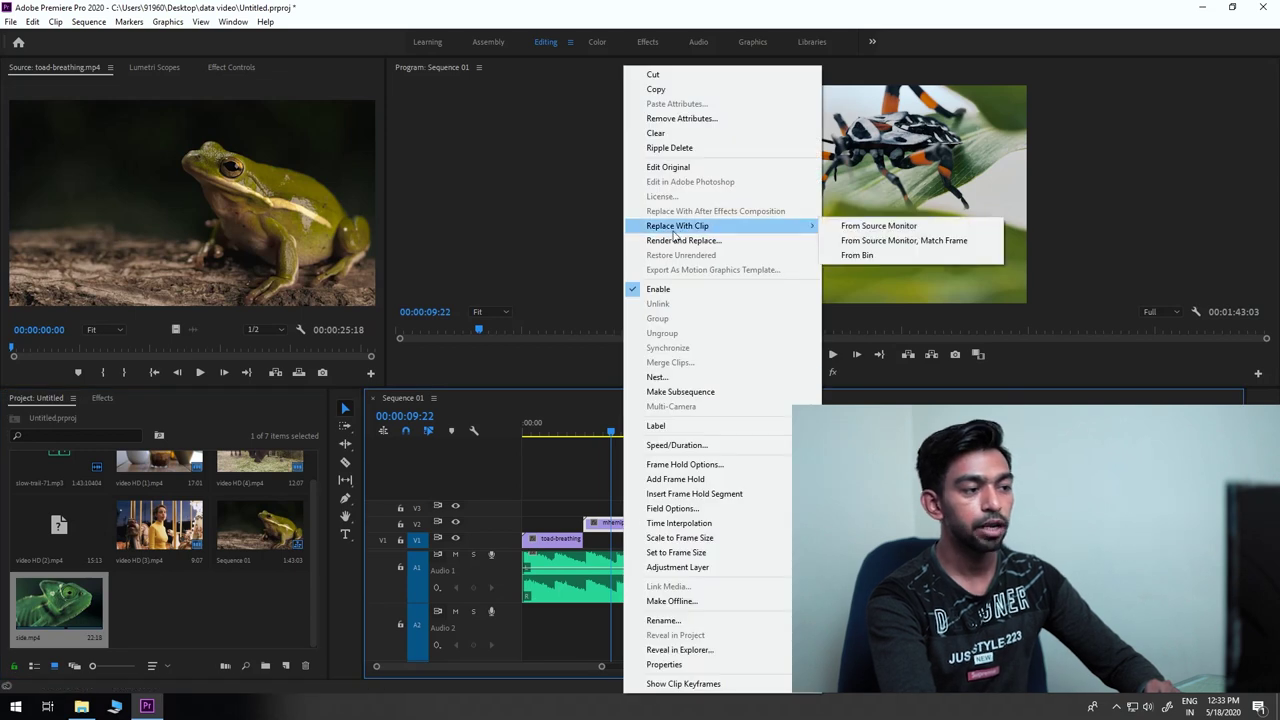
{"action": "left_click", "coordinate": [855, 256]}
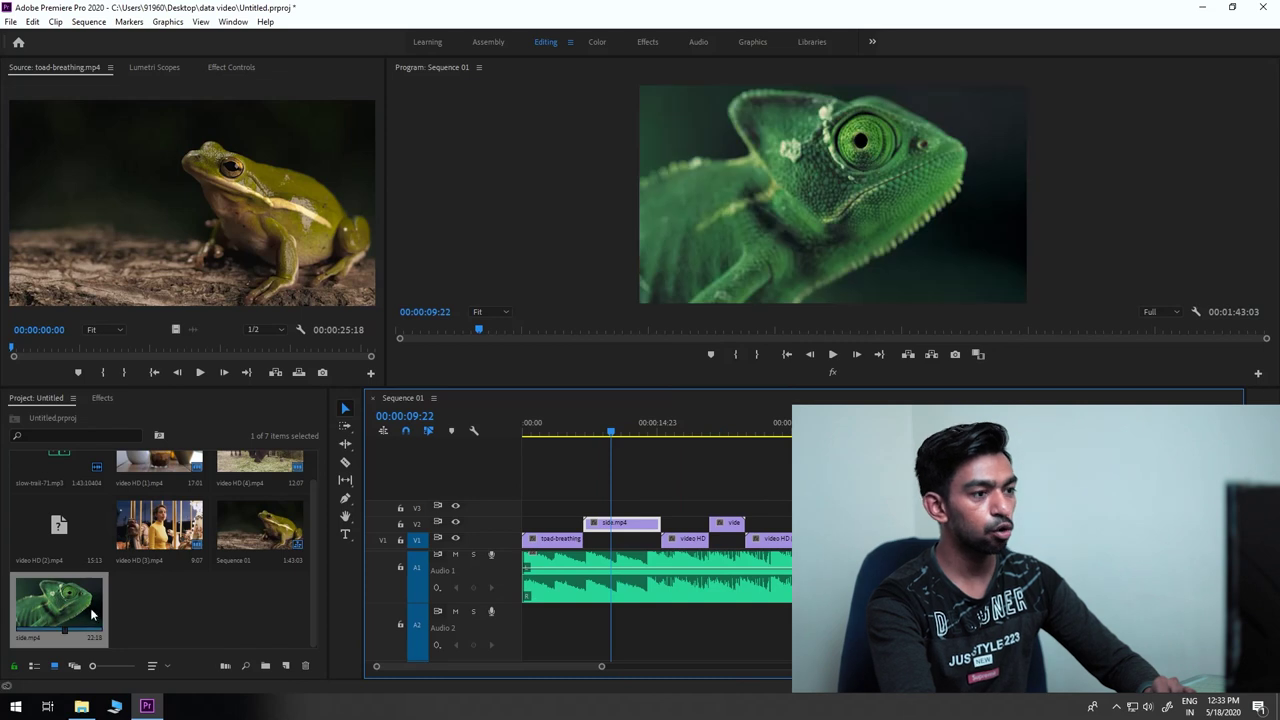
{"action": "key", "text": "space"}
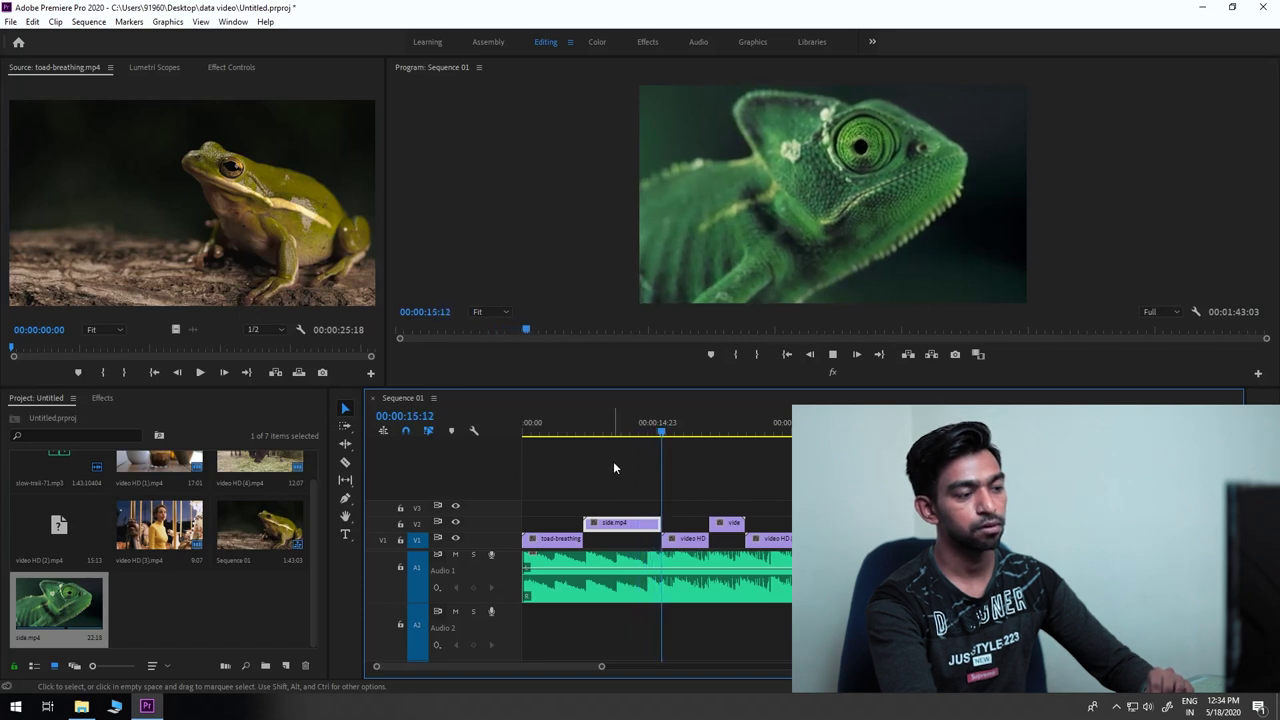
{"action": "key", "text": "space"}
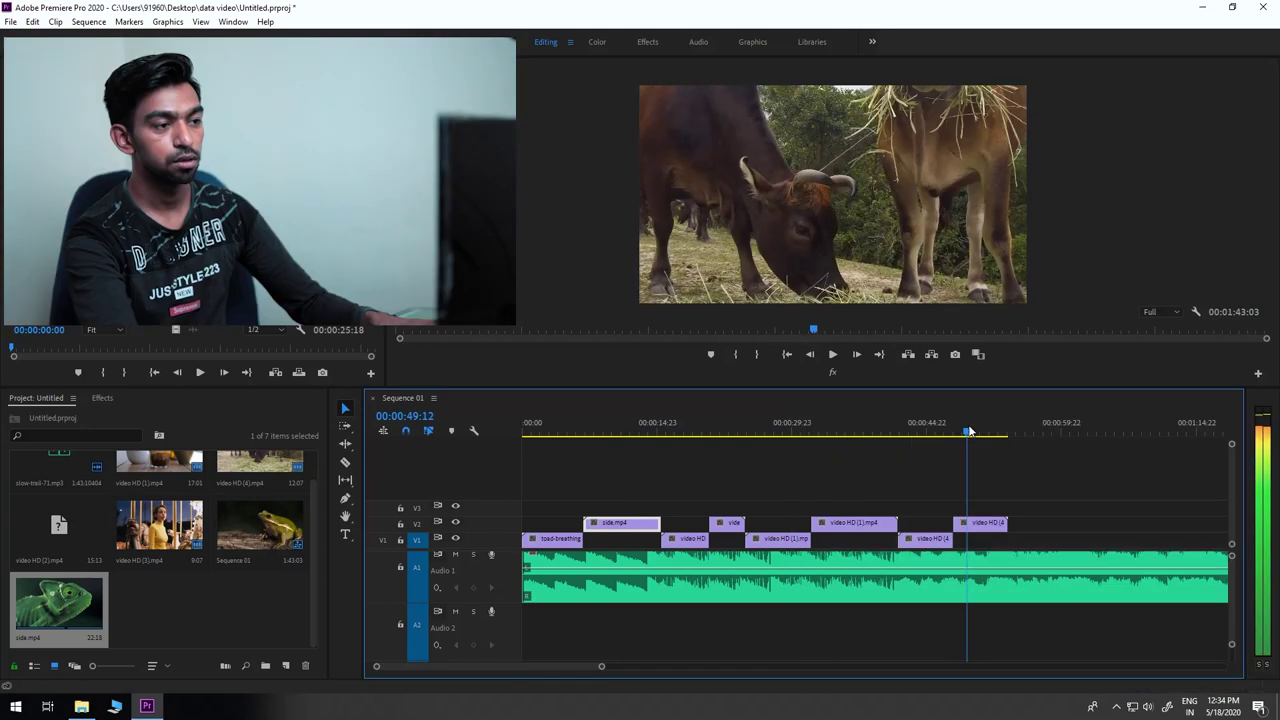
Replace the V1 clip near 00:00:45:17 with side.mp4 from the bin and play it.
{"action": "left_click_drag", "start_coordinate": [966, 425], "coordinate": [932, 425]}
{"action": "left_click", "coordinate": [928, 540]}
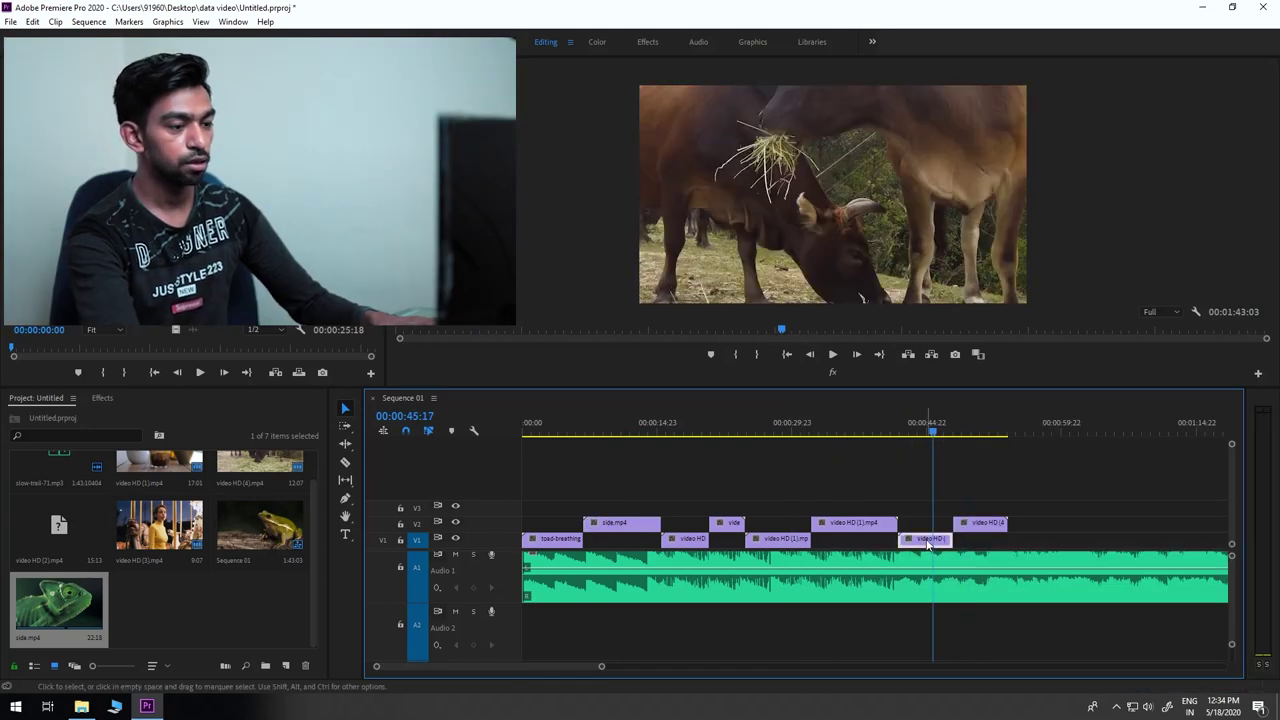
{"action": "right_click", "coordinate": [928, 542]}
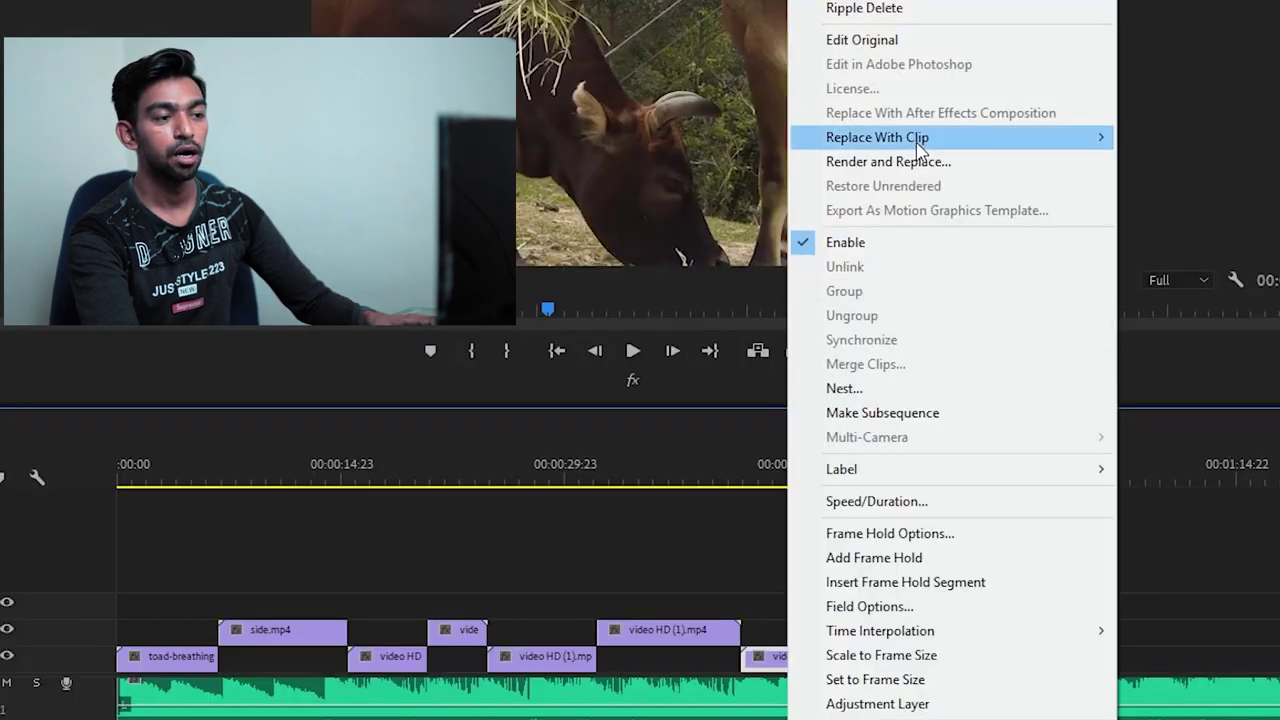
{"action": "mouse_move", "coordinate": [1008, 227]}
{"action": "left_click", "coordinate": [908, 205]}
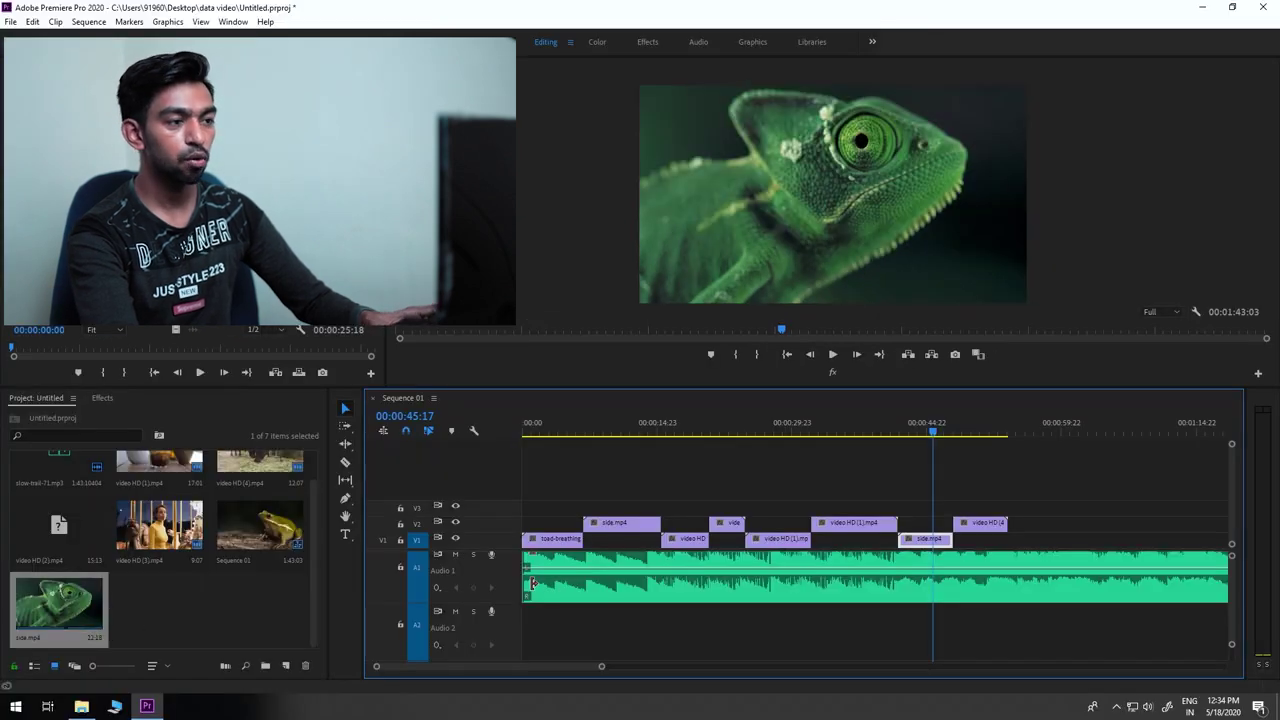
{"action": "key", "text": "space"}
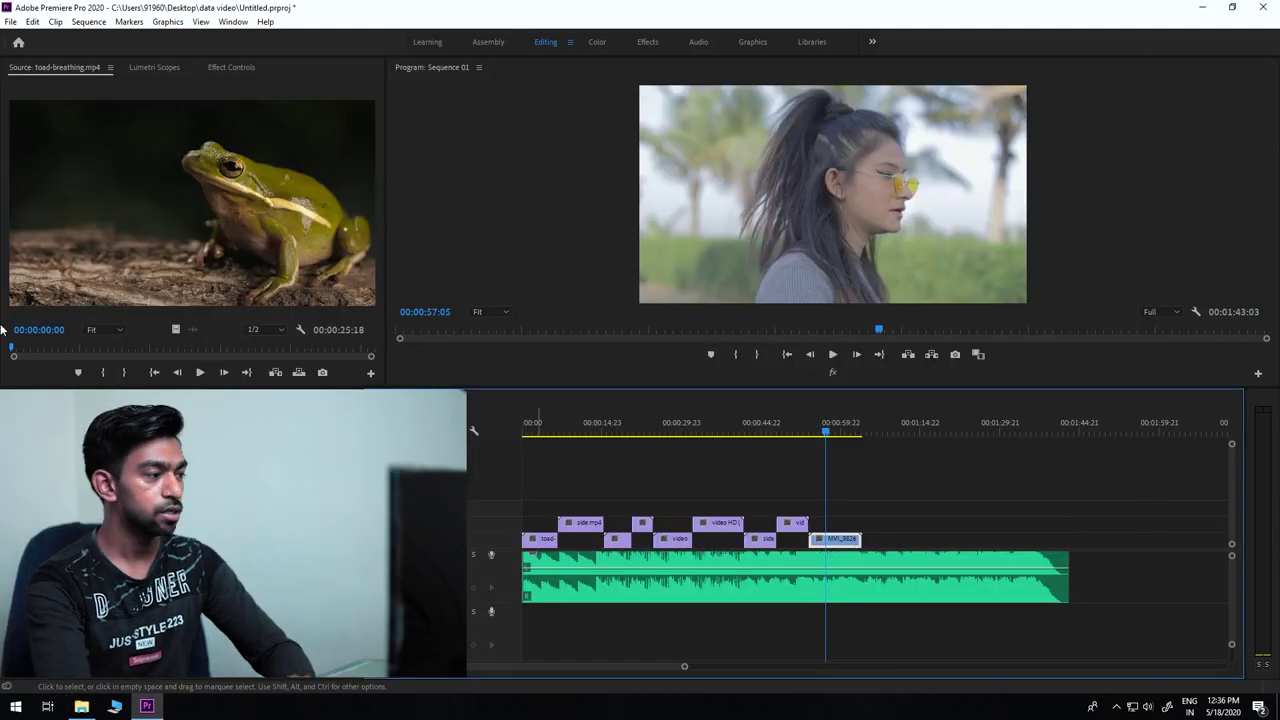
Mark In at 06:22 and Out at 09:14 on toad-breathing.mp4 in the Source Monitor.
{"action": "left_click", "coordinate": [106, 349]}
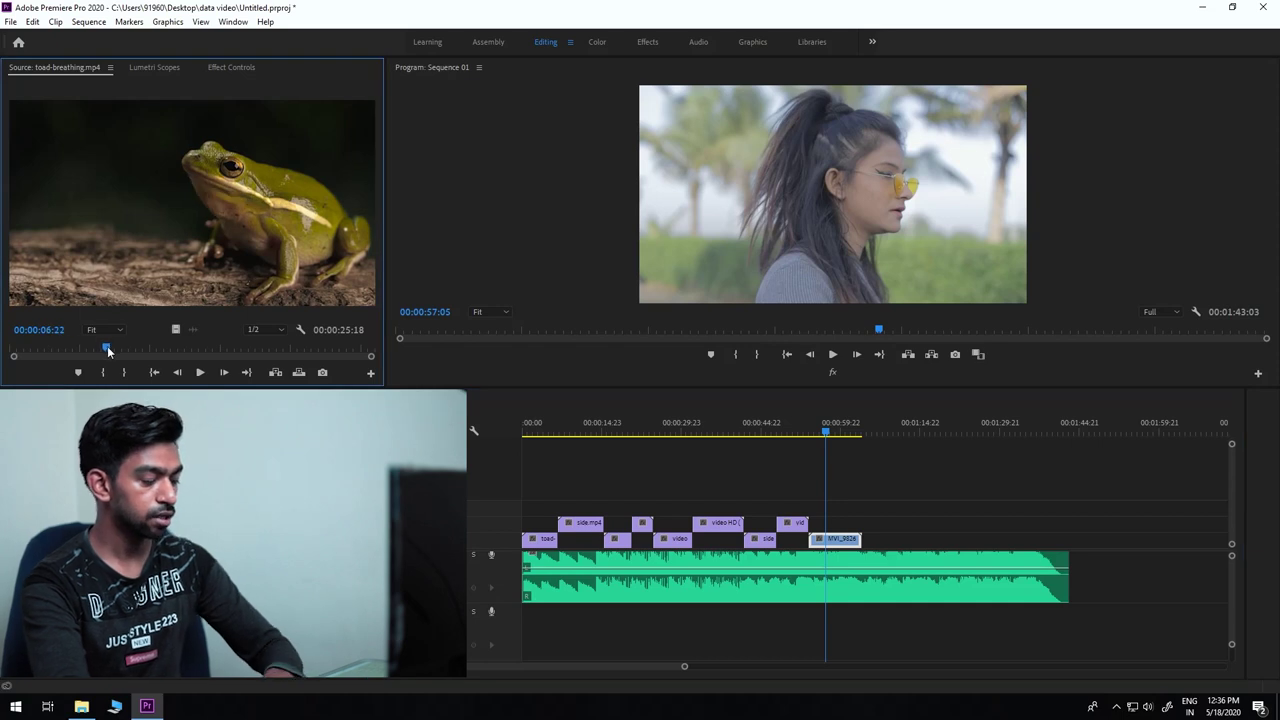
{"action": "key", "text": "i"}
{"action": "left_click_drag", "start_coordinate": [110, 351], "coordinate": [147, 351]}
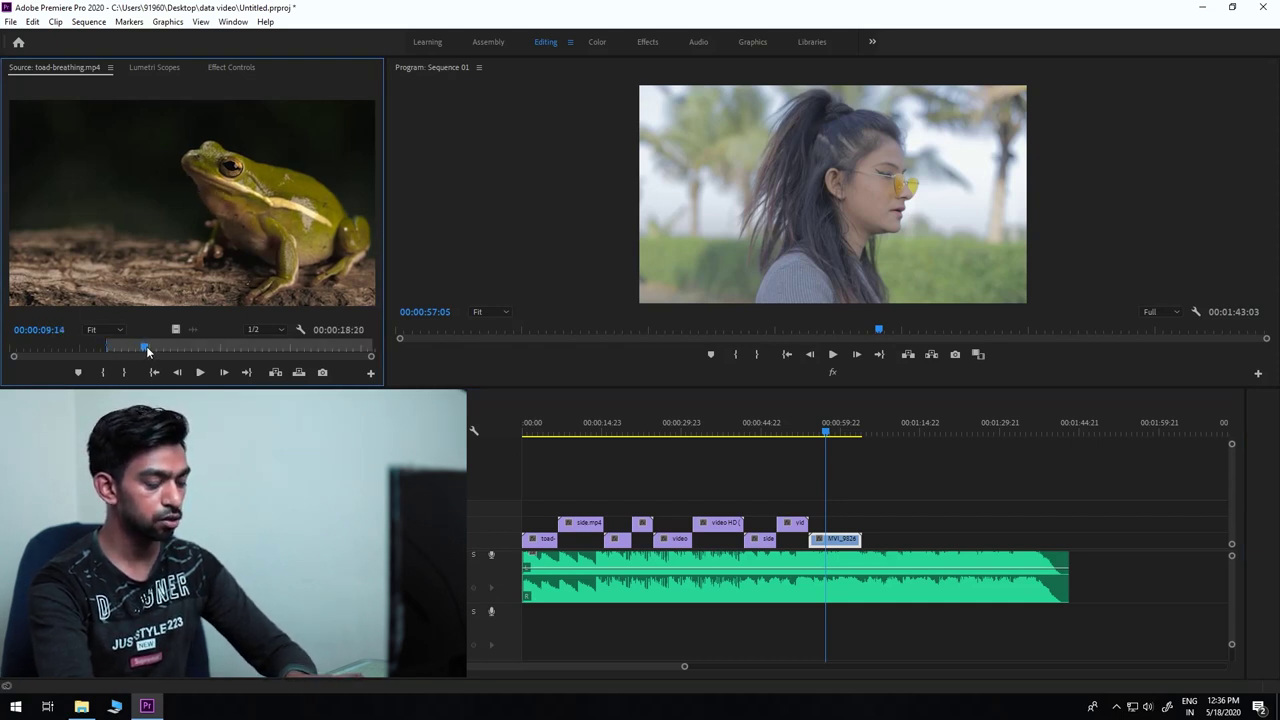
{"action": "key", "text": "o"}
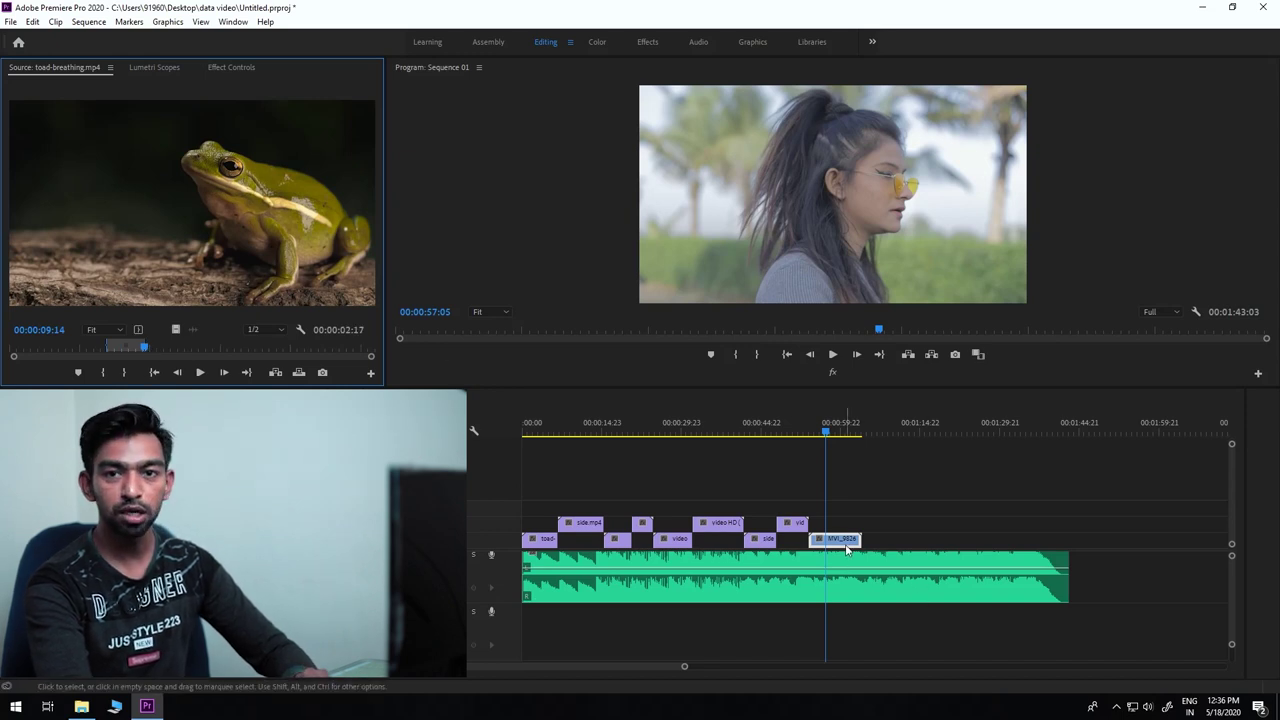
Replace the last V1 clip with the marked toad-breathing range and play it back.
{"action": "right_click", "coordinate": [846, 545]}
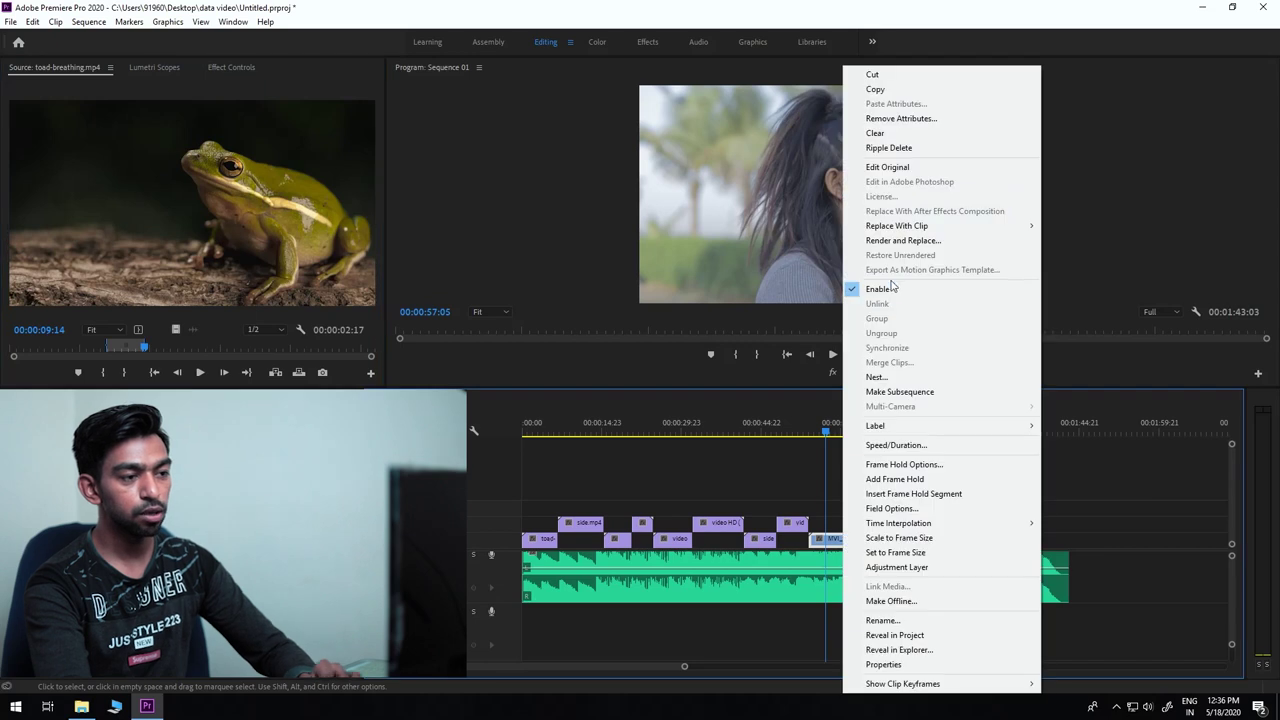
{"action": "mouse_move", "coordinate": [921, 229]}
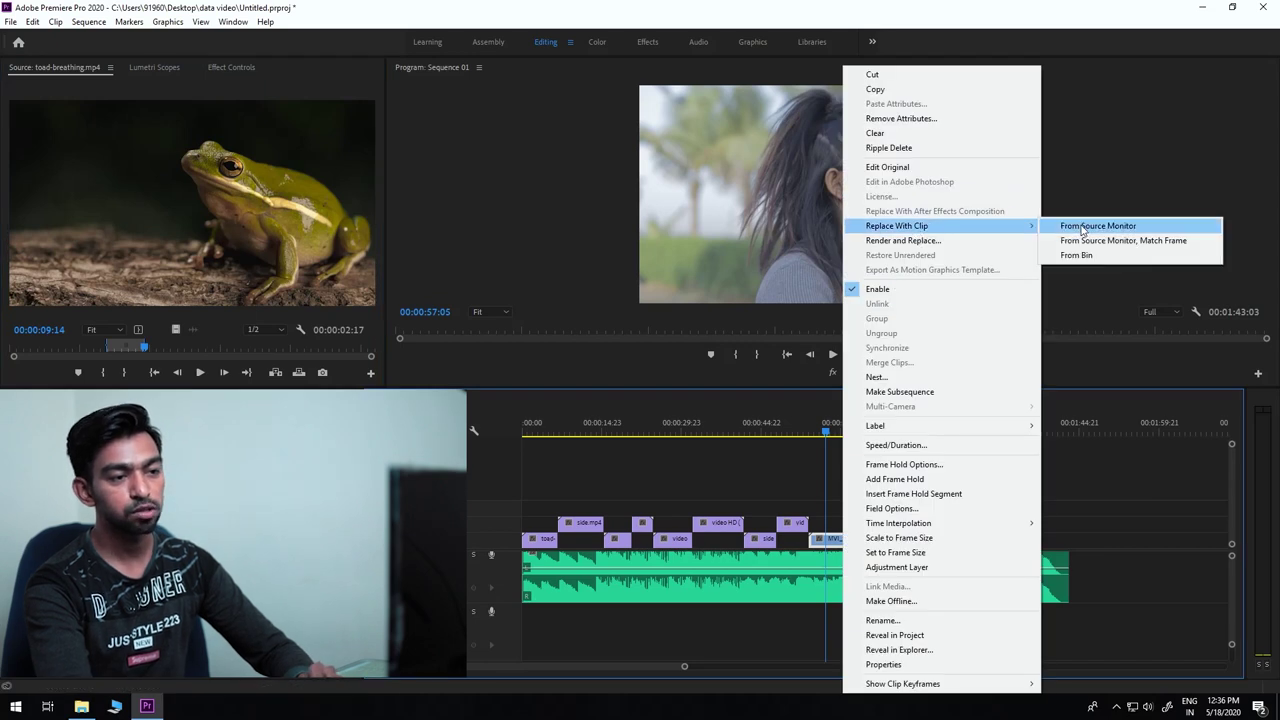
{"action": "left_click", "coordinate": [1081, 229]}
{"action": "key", "text": "space"}
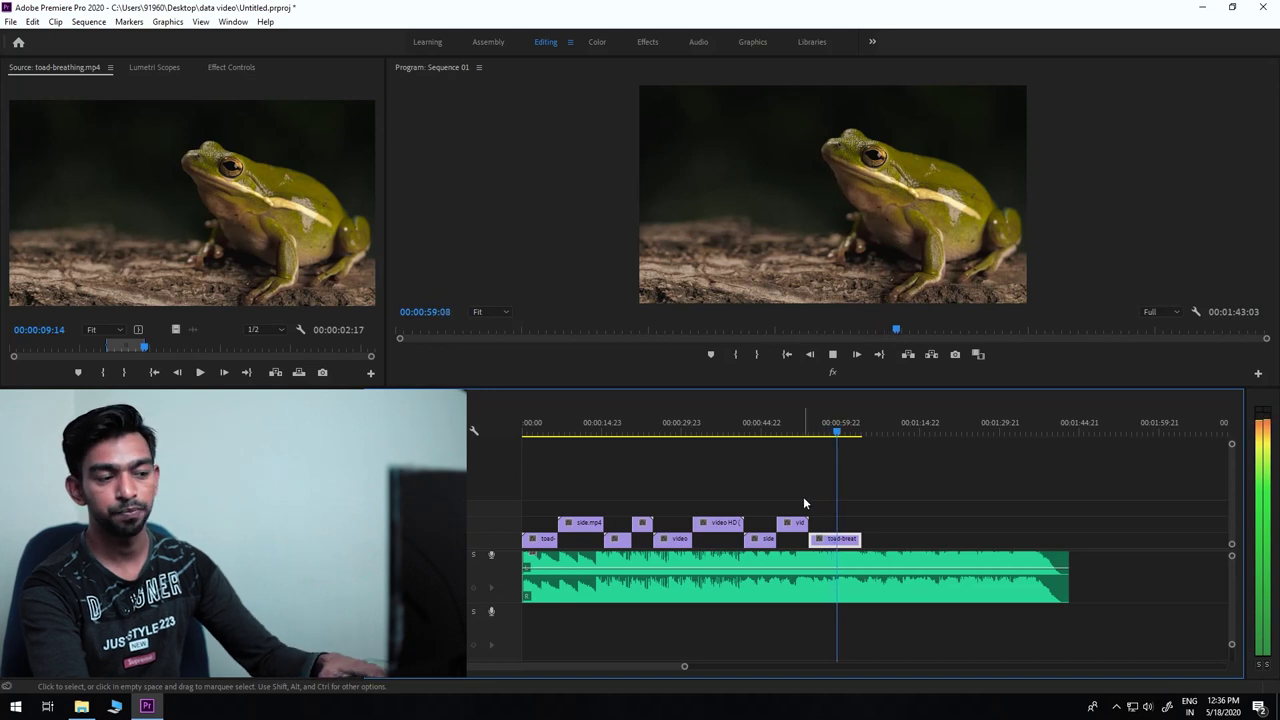
{"action": "key", "text": "space"}
Drag MVI_9831 from the shoot movie folder, in Details view, onto the V2 track.
{"action": "left_click", "coordinate": [81, 706]}
{"action": "left_click", "coordinate": [647, 345]}
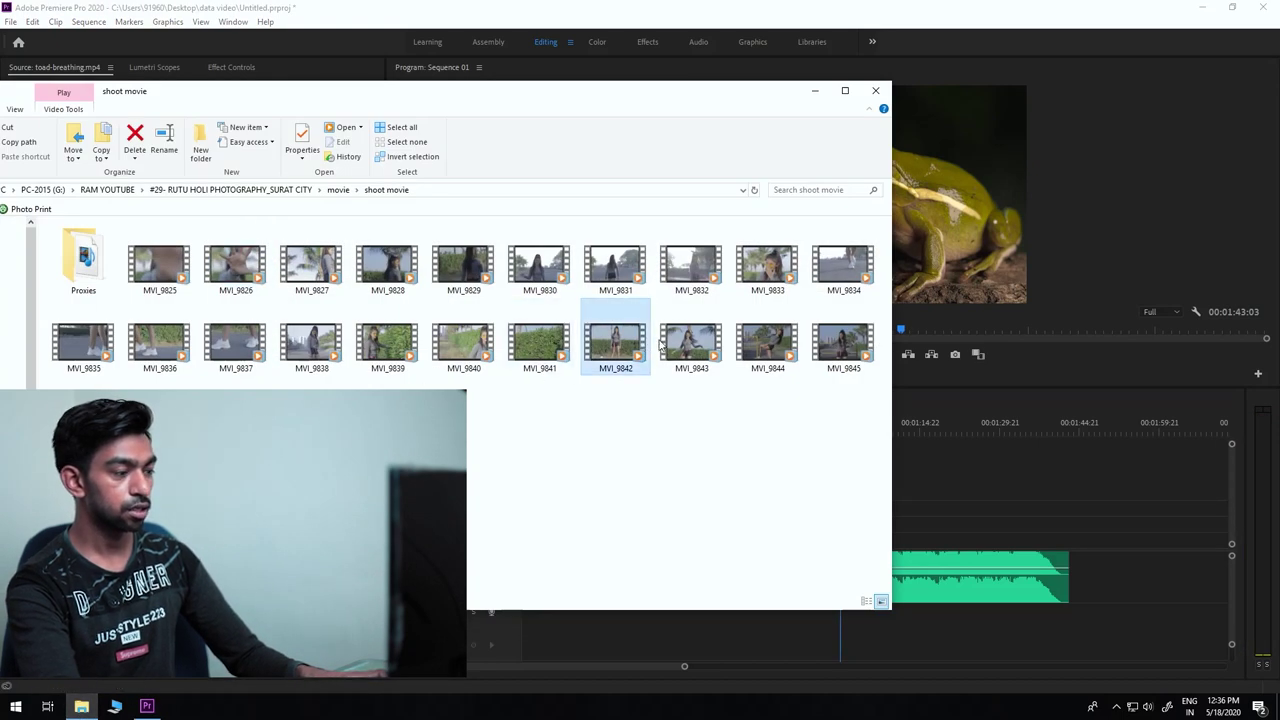
{"action": "left_click_drag", "start_coordinate": [650, 345], "coordinate": [905, 557]}
{"action": "left_click", "coordinate": [866, 602]}
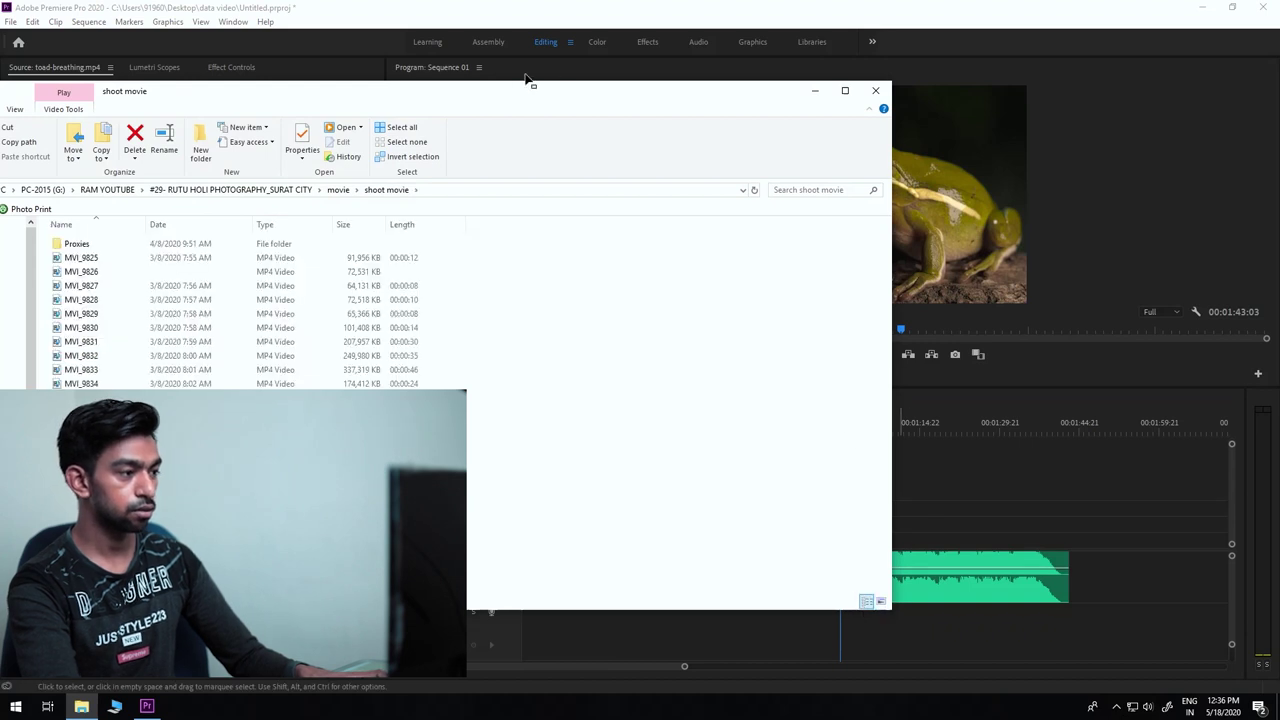
{"action": "left_click", "coordinate": [420, 343]}
{"action": "left_click_drag", "start_coordinate": [88, 345], "coordinate": [953, 520]}
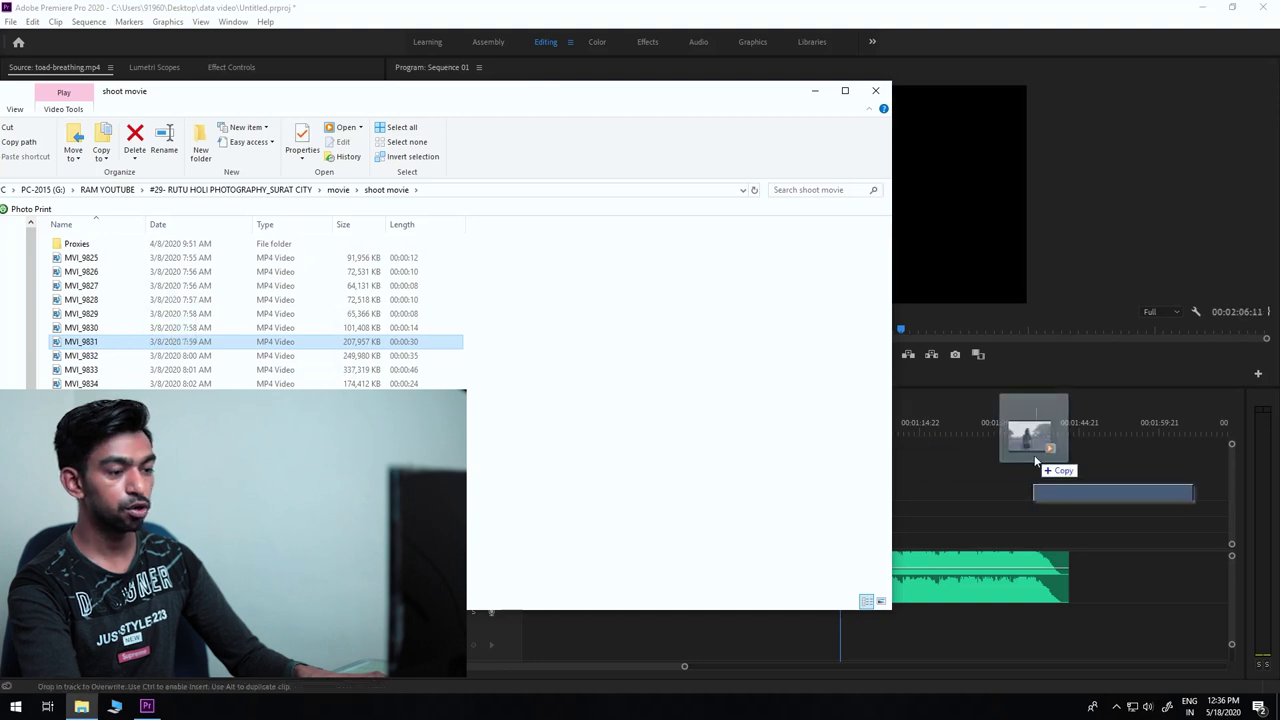
Unlink MVI_9831, delete its audio, and slide it left to follow the toad clip.
{"action": "left_click", "coordinate": [992, 557]}
{"action": "right_click", "coordinate": [1004, 523]}
{"action": "left_click", "coordinate": [1038, 255]}
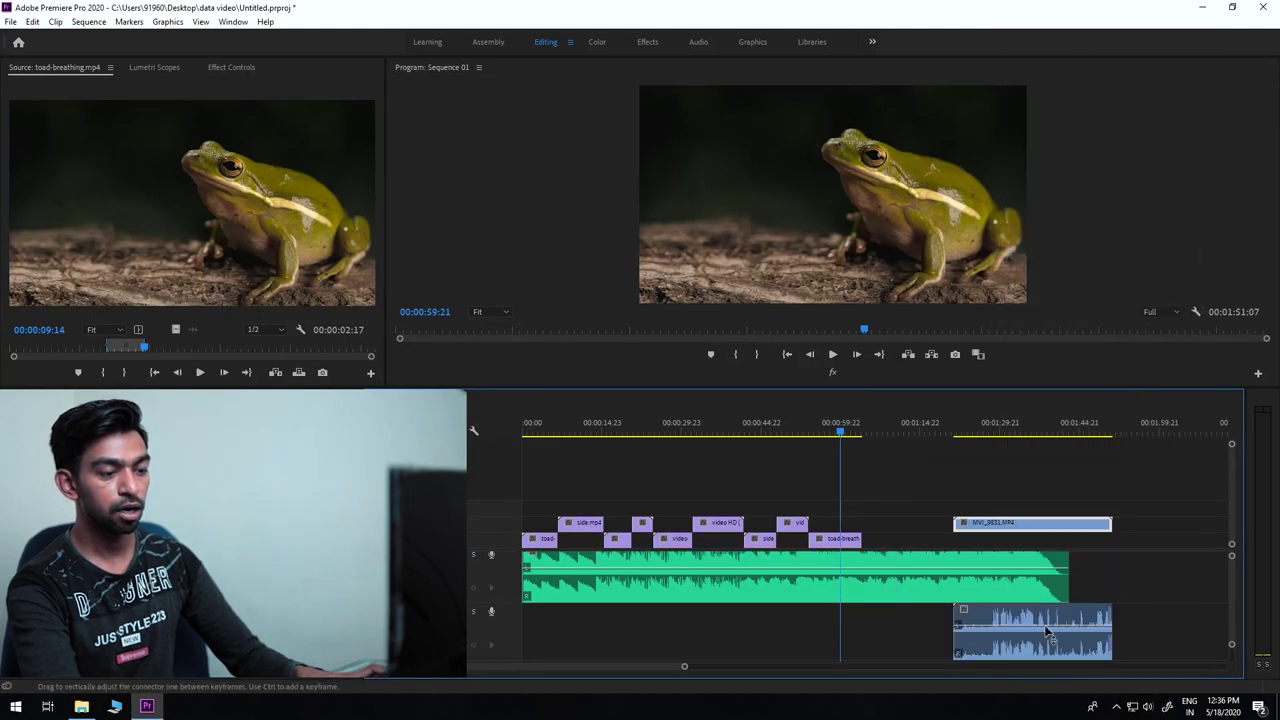
{"action": "left_click", "coordinate": [1030, 630]}
{"action": "key", "text": "Delete"}
{"action": "left_click_drag", "start_coordinate": [1020, 525], "coordinate": [929, 525]}
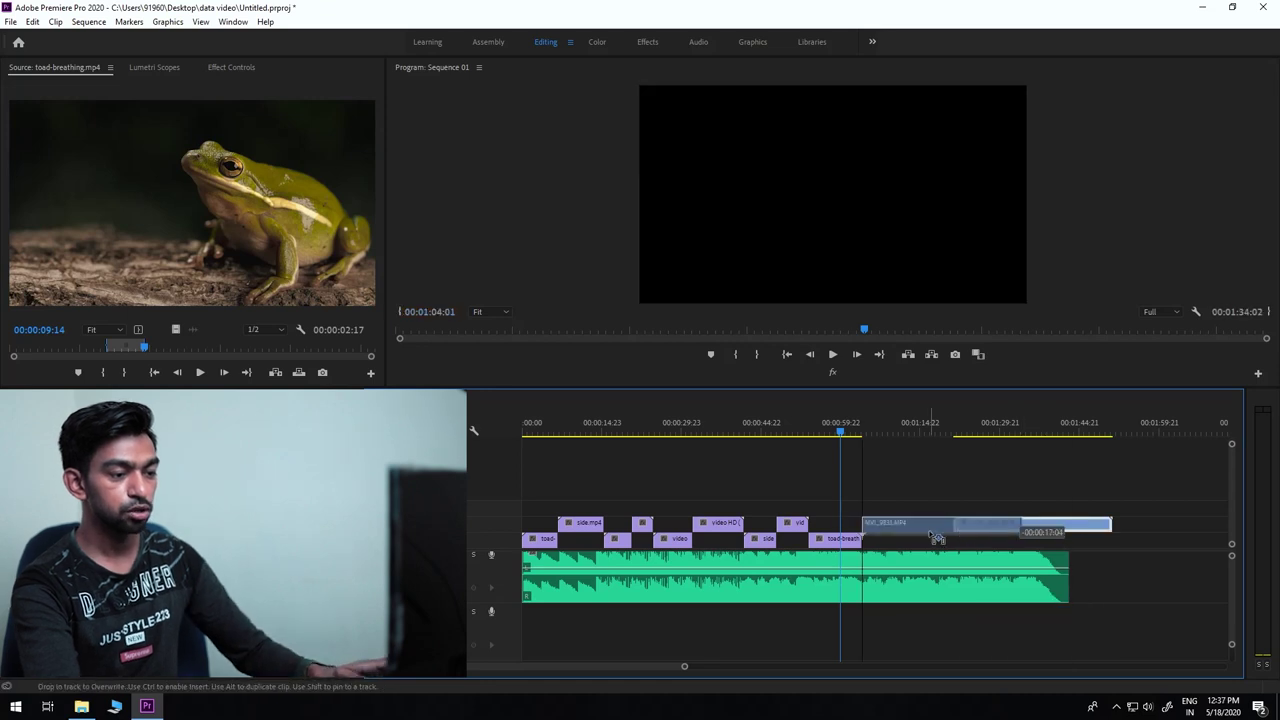
{"action": "left_click_drag", "start_coordinate": [888, 425], "coordinate": [948, 424]}
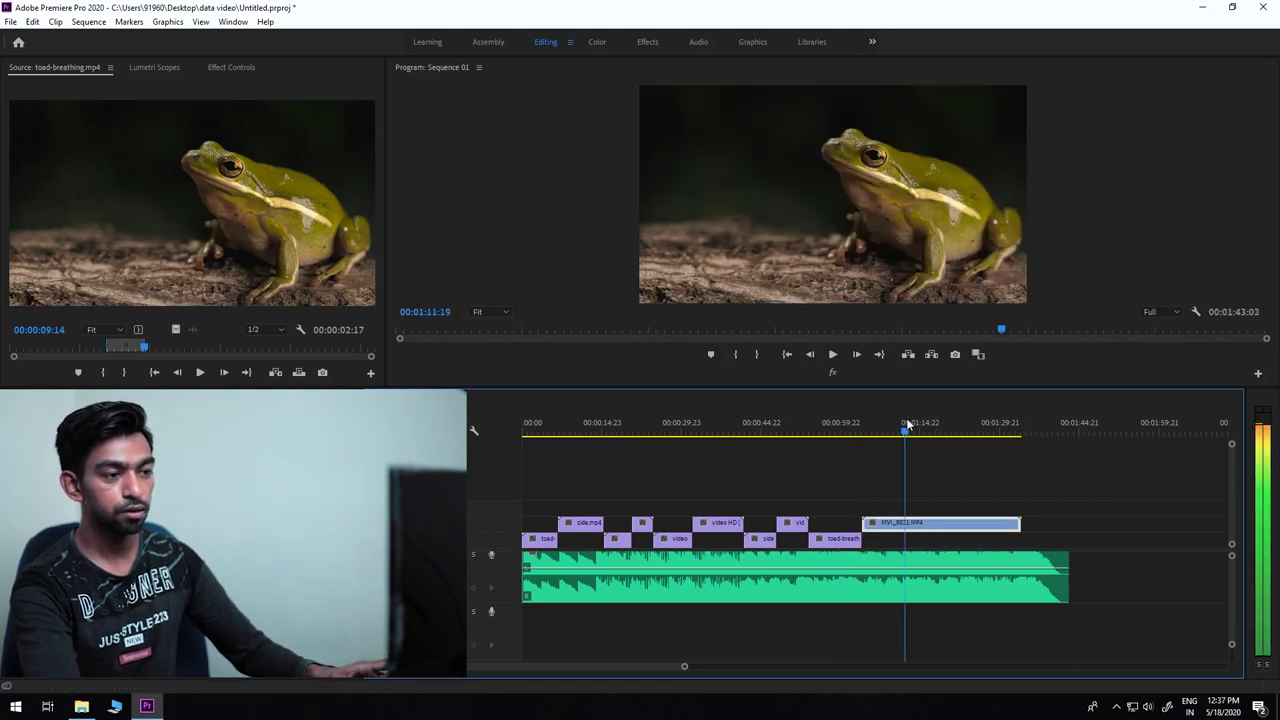
Replace MVI_9831 with toad-breathing.mp4 from the Source Monitor using Match Frame.
{"action": "right_click", "coordinate": [903, 527]}
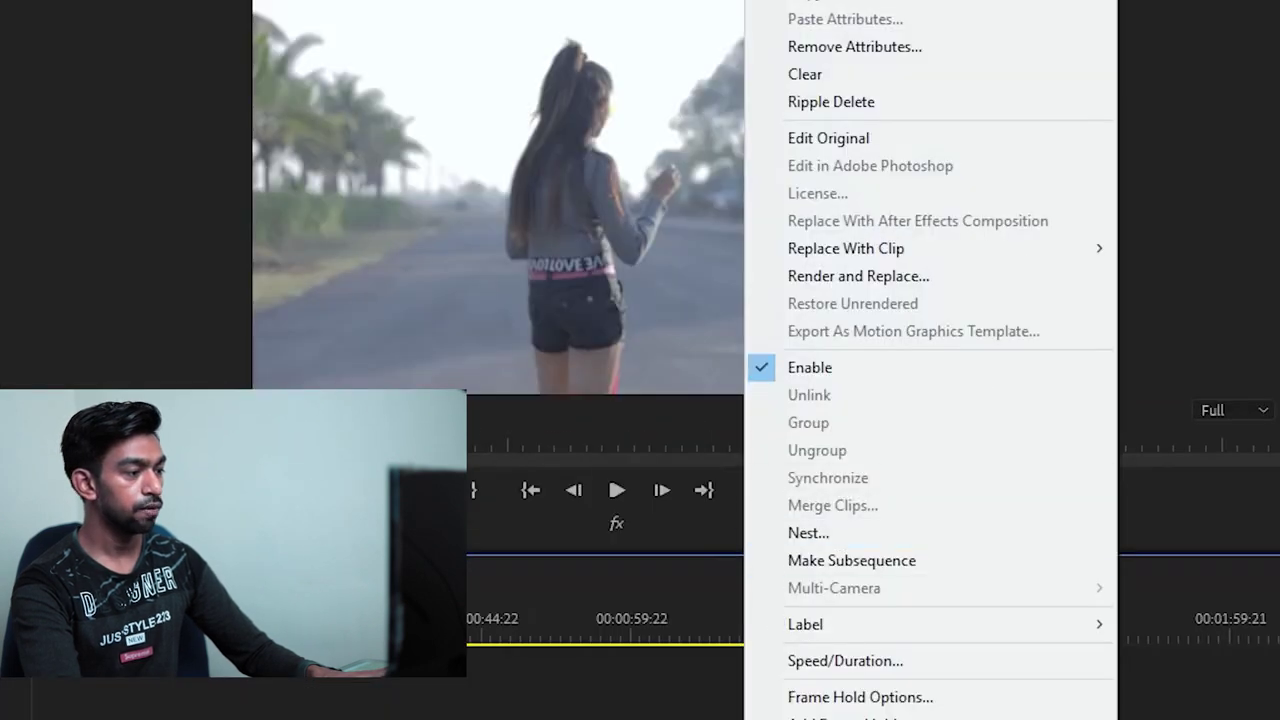
{"action": "mouse_move", "coordinate": [1043, 249]}
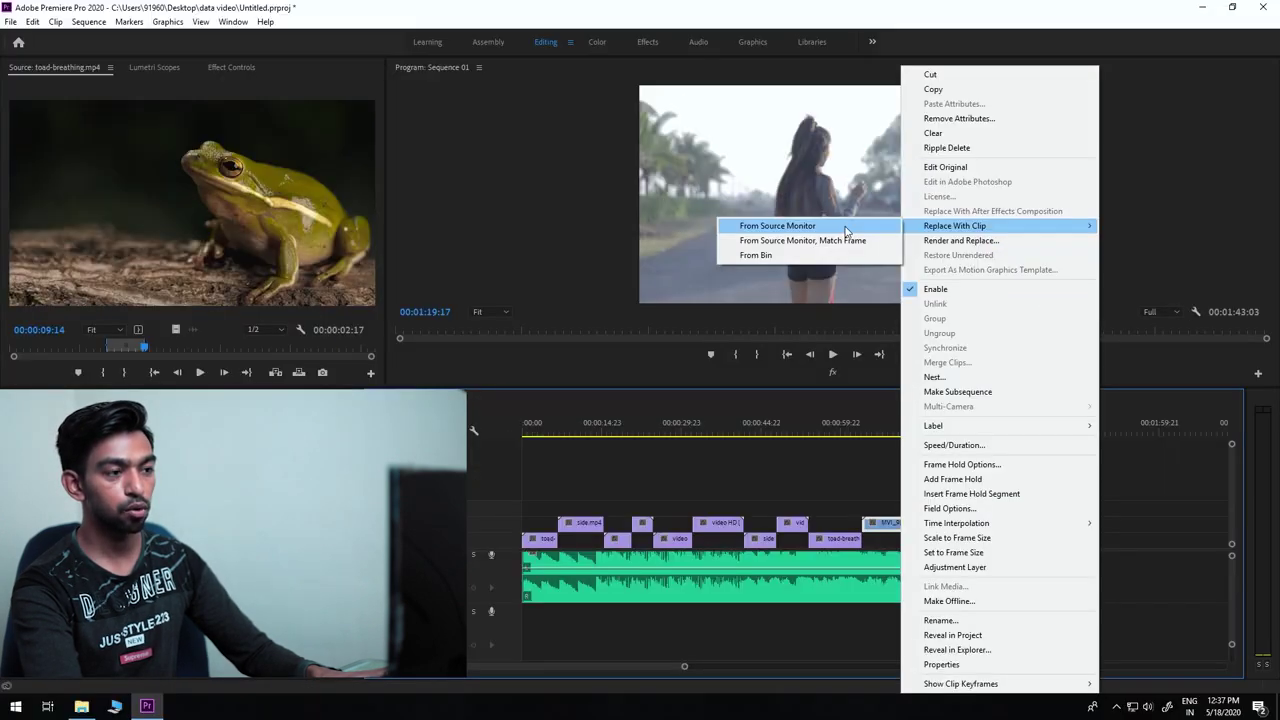
{"action": "left_click", "coordinate": [643, 270]}
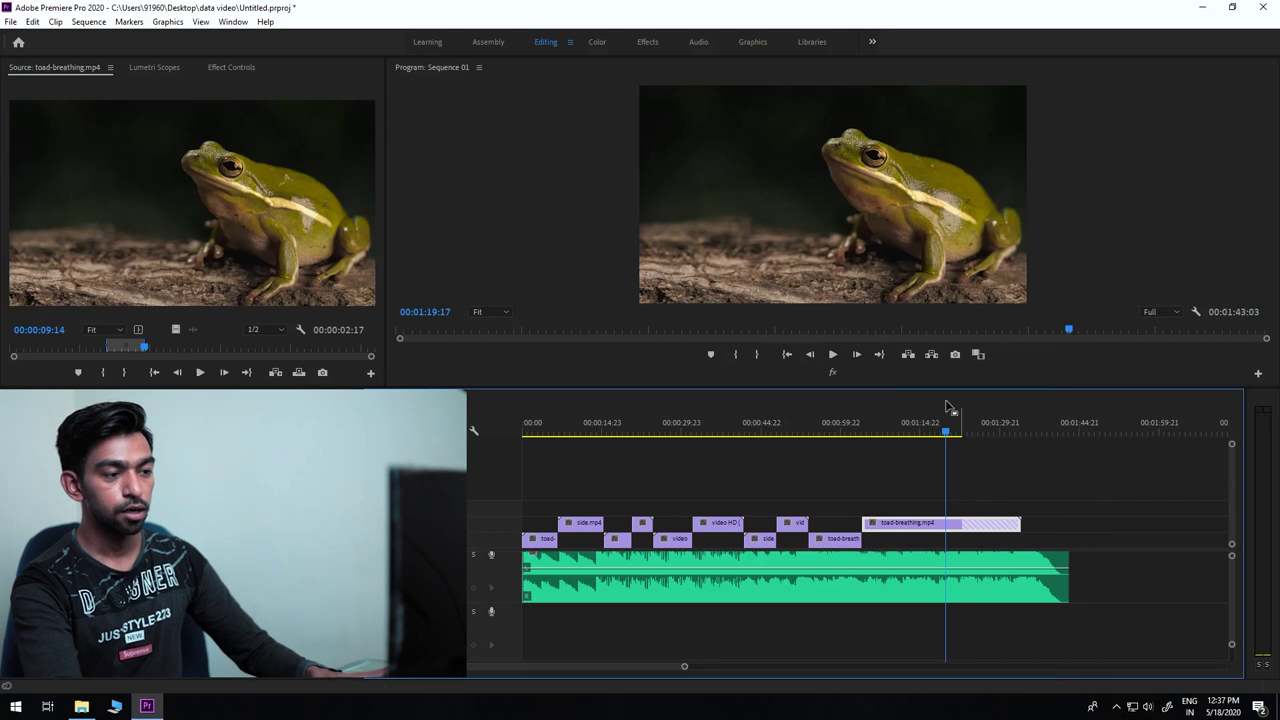
{"action": "left_click", "coordinate": [881, 430]}
{"action": "left_click_drag", "start_coordinate": [881, 436], "coordinate": [983, 437]}
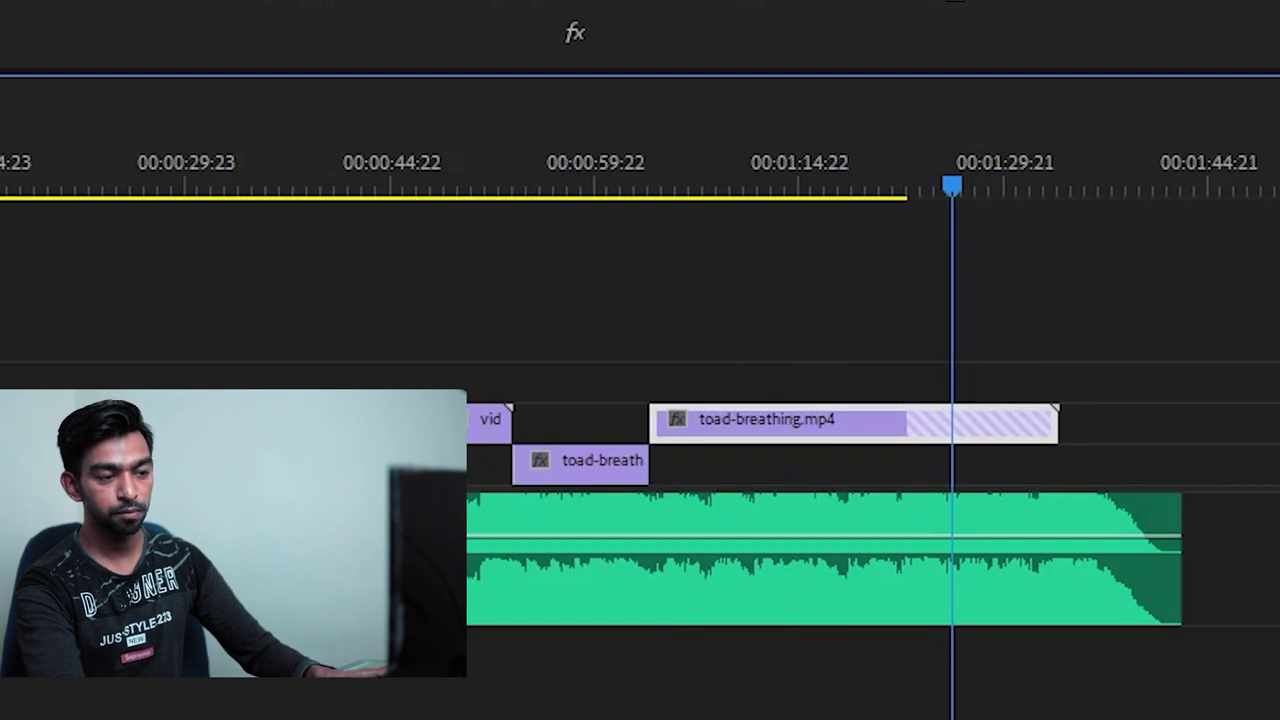
Enlarge the video track heights, zoom the timeline in, and jump to 00:01:19:00.
{"action": "key", "text": "ctrl+equal"}
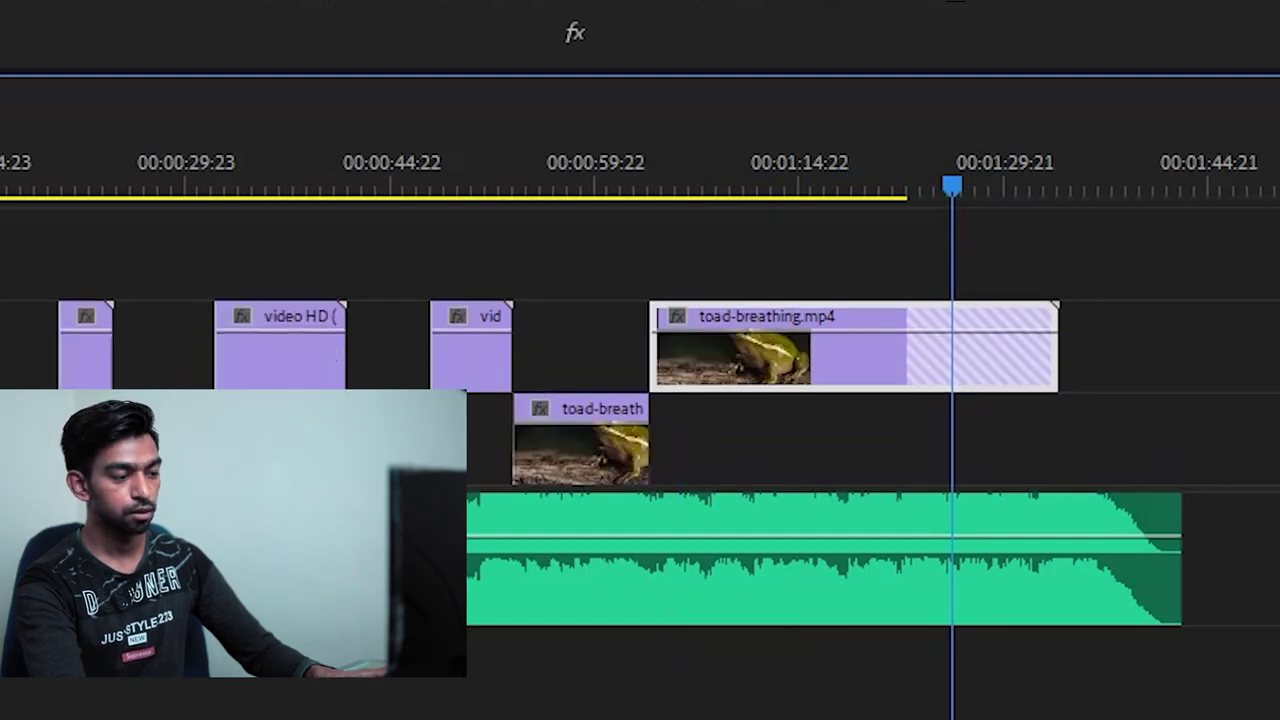
{"action": "key", "text": "equal"}
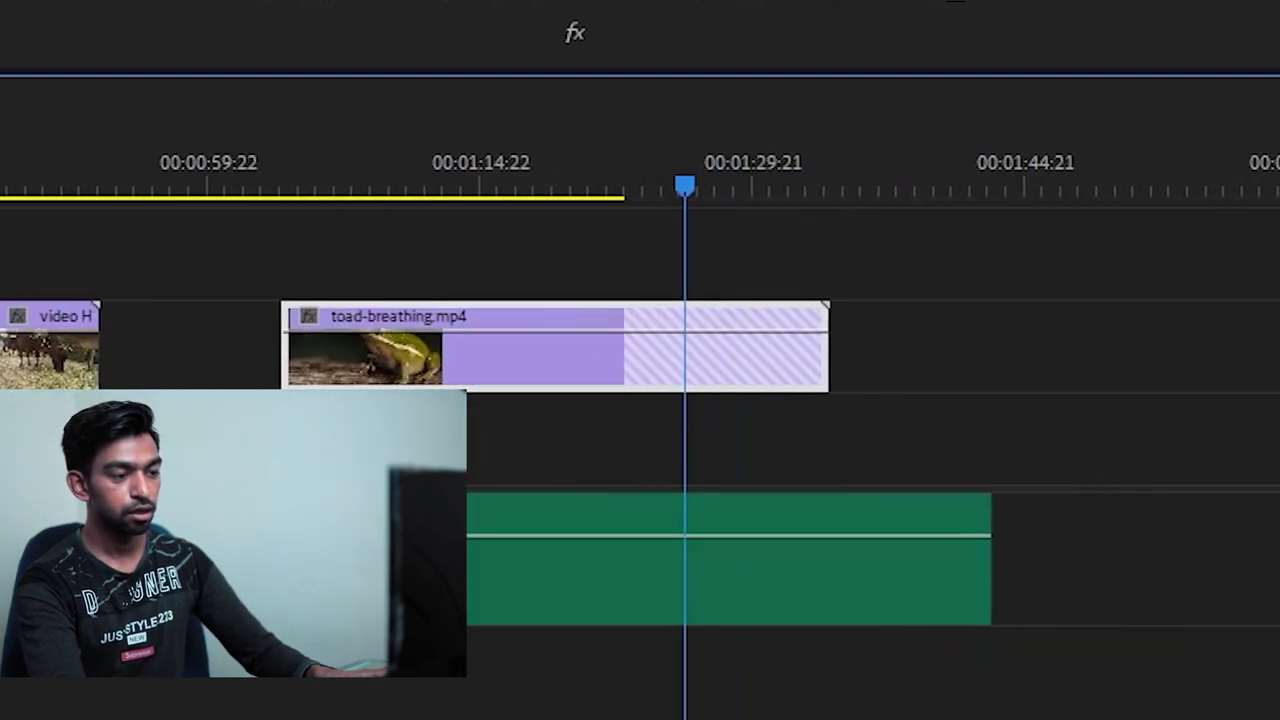
{"action": "key", "text": "equal"}
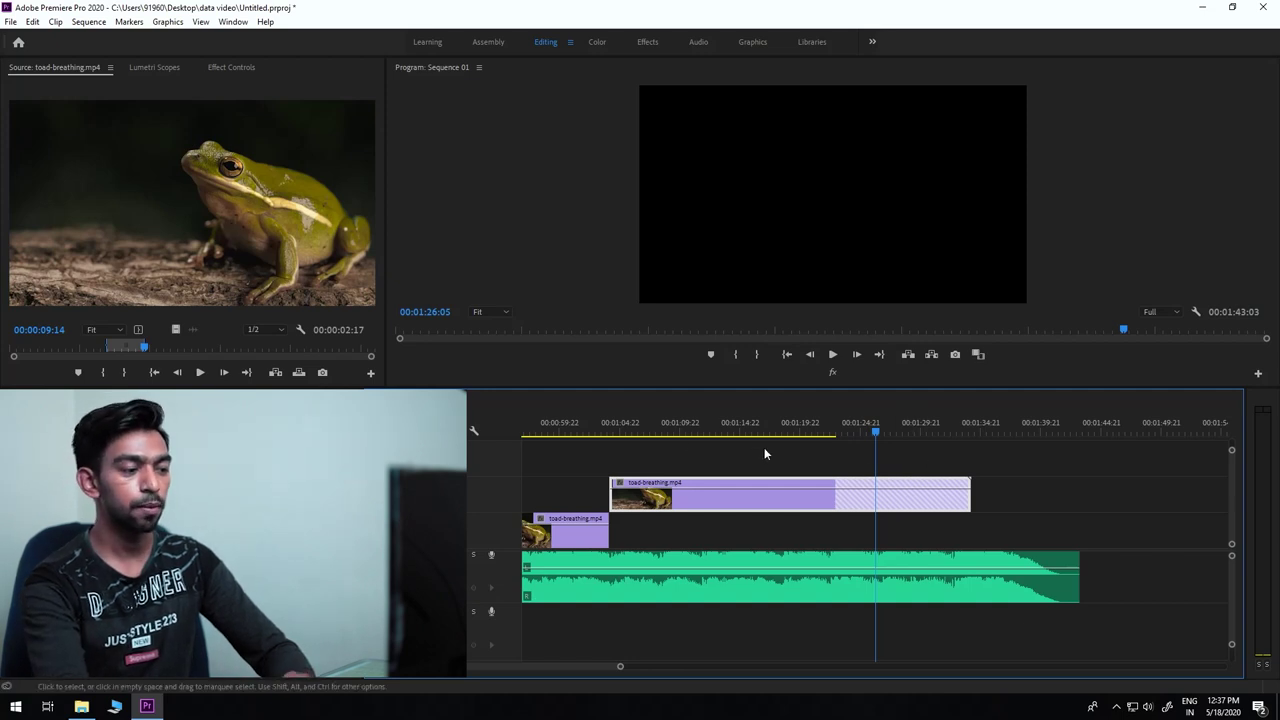
{"action": "left_click", "coordinate": [789, 428]}
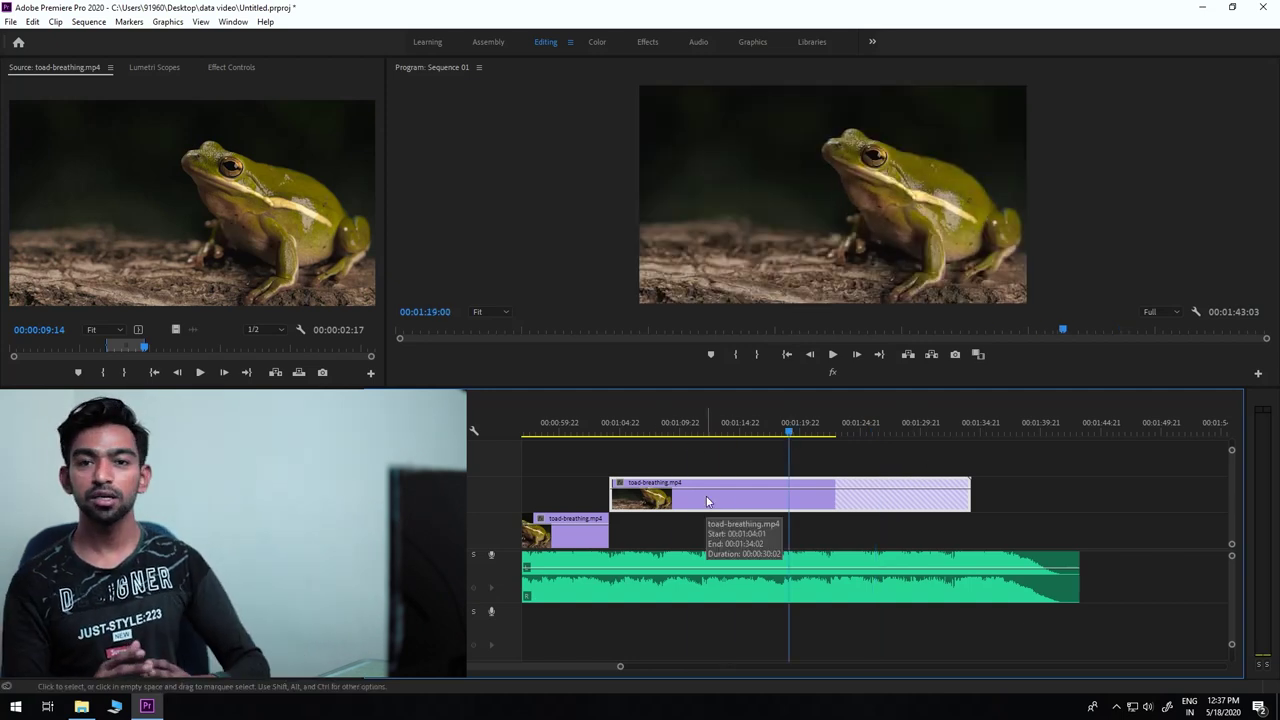
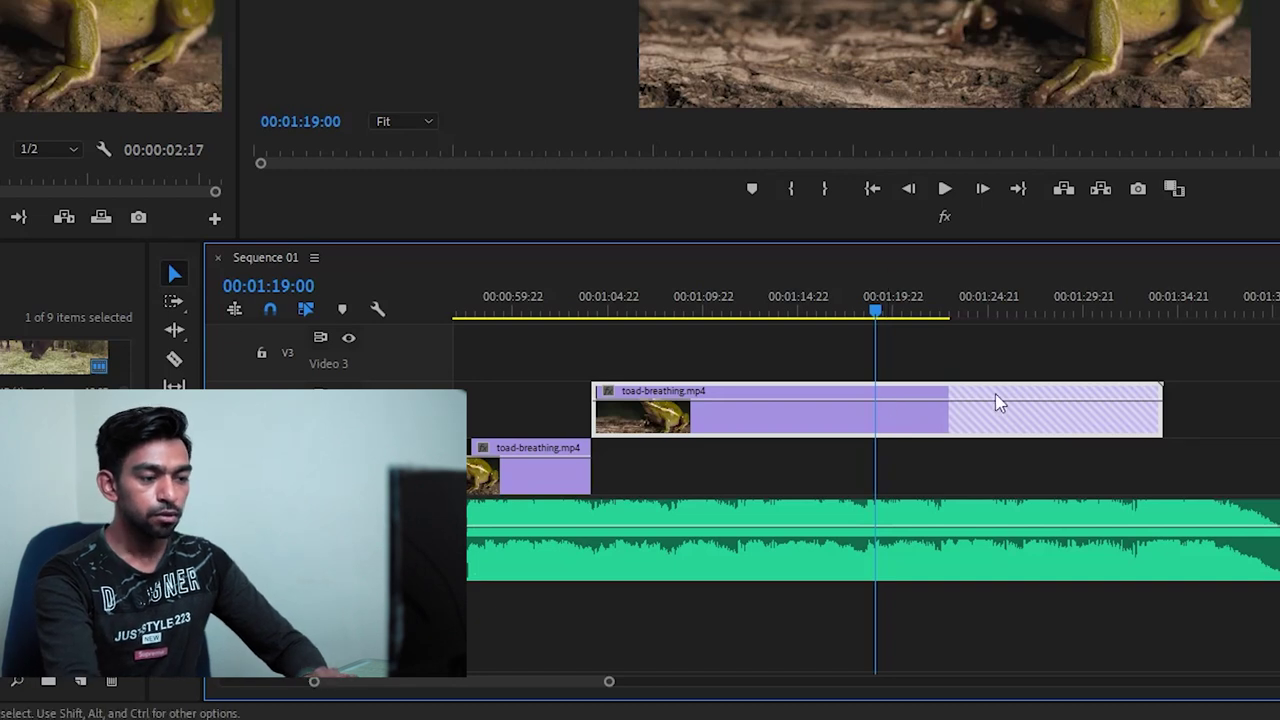
Try trimming the upper toad clip's end, then undo so it keeps its full length.
{"action": "left_click_drag", "start_coordinate": [1157, 392], "coordinate": [951, 406]}
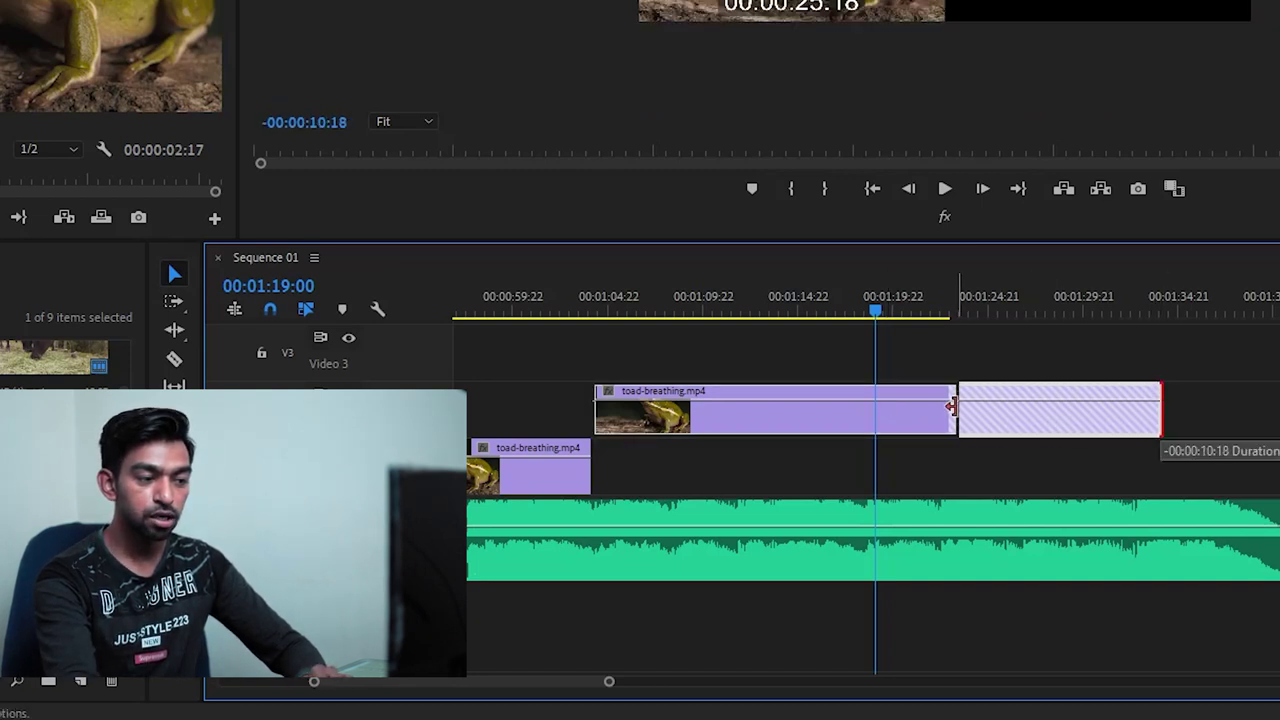
{"action": "left_click_drag", "start_coordinate": [940, 410], "coordinate": [1120, 412]}
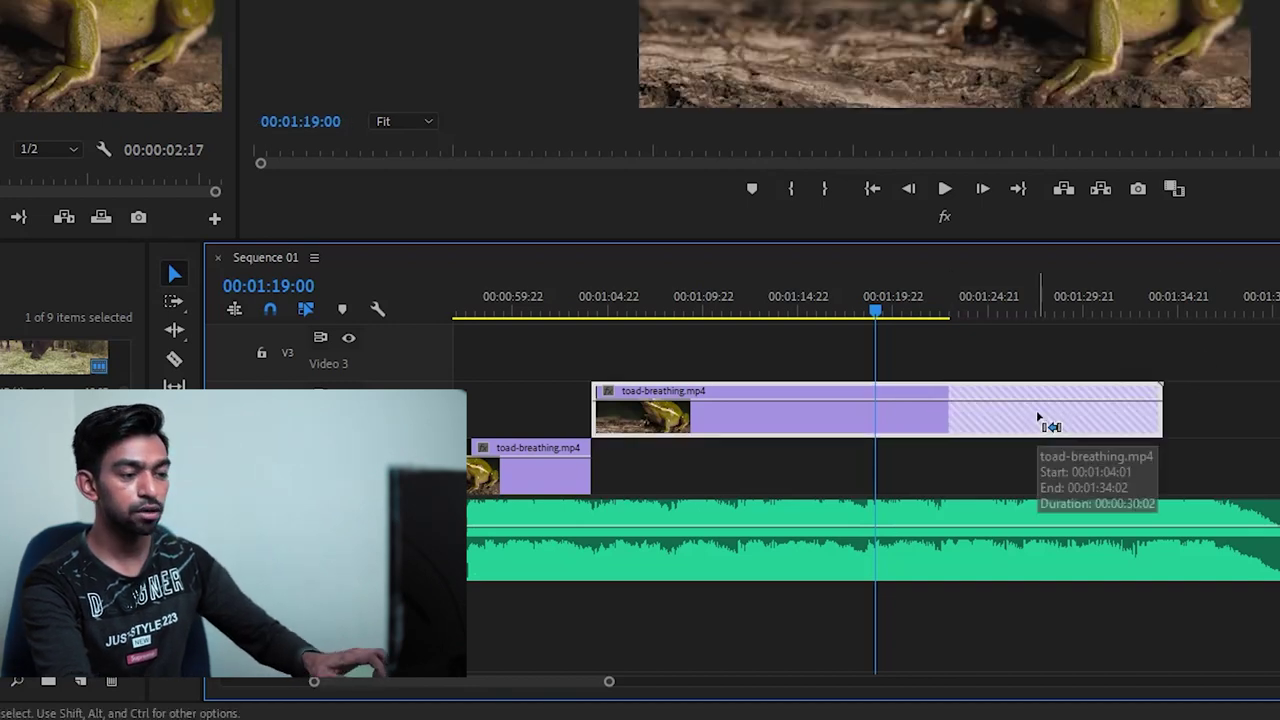
{"action": "key", "text": "space"}
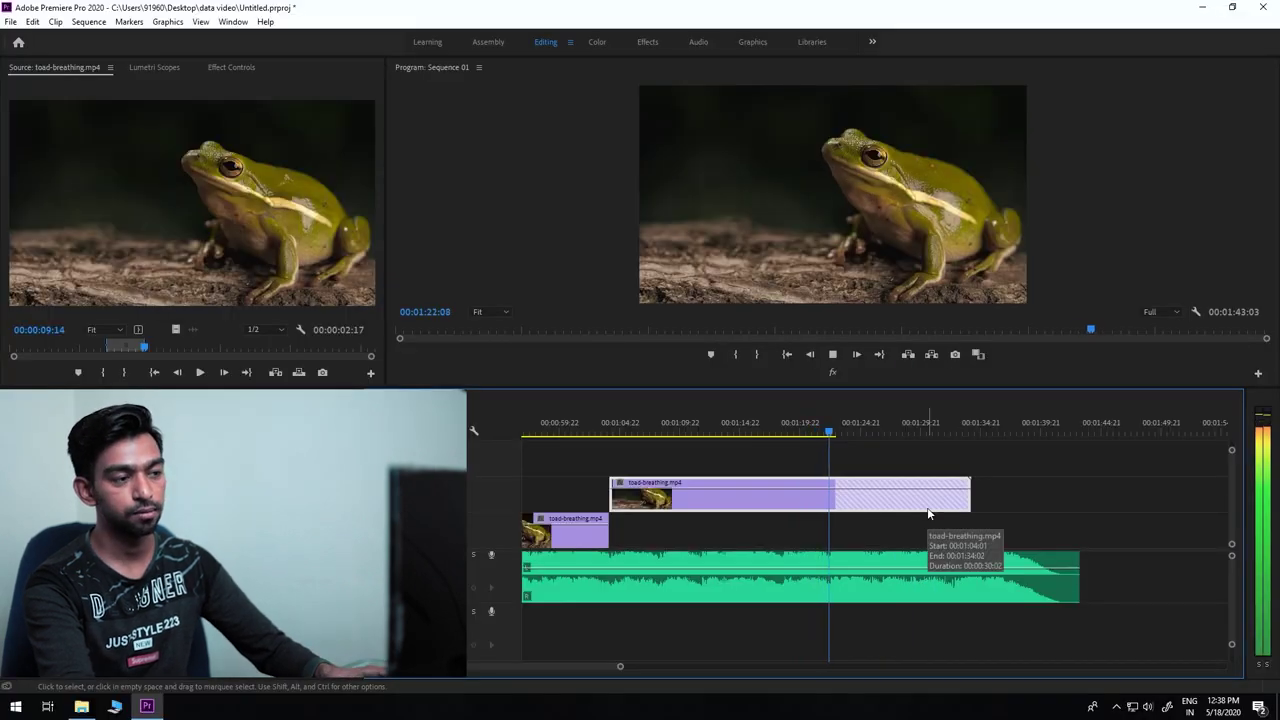
{"action": "key", "text": "space"}
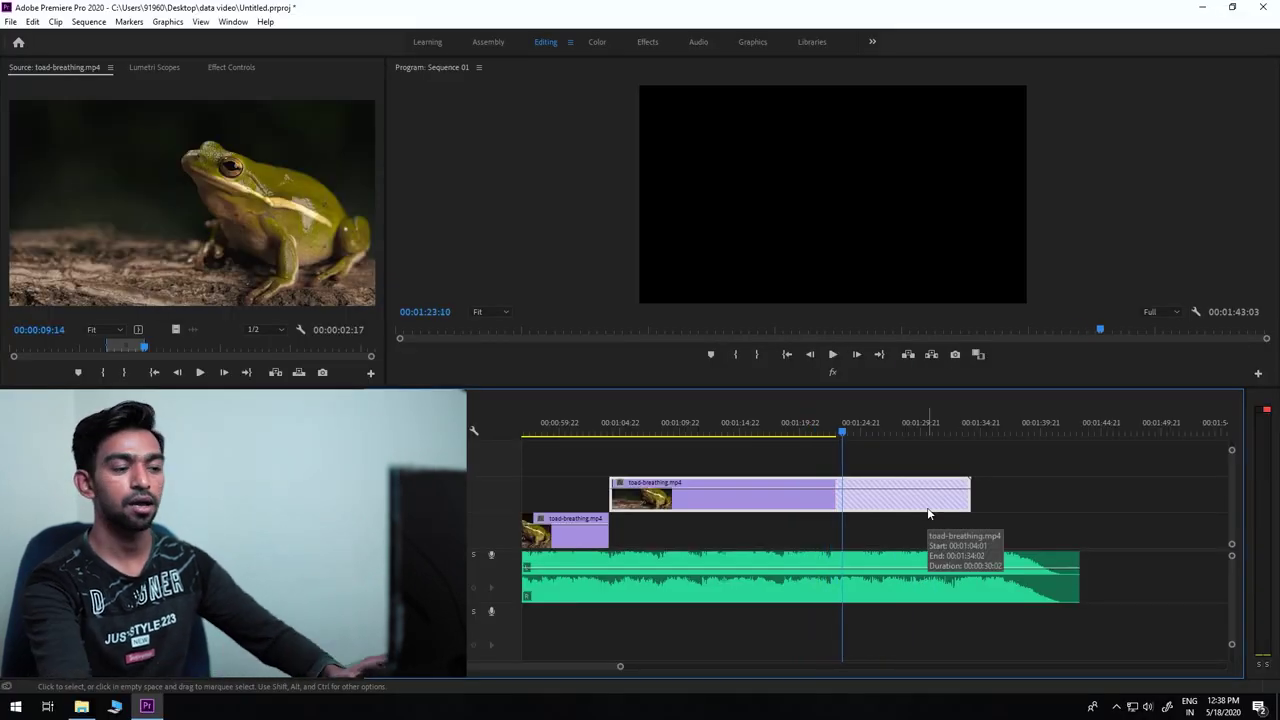
{"action": "left_click_drag", "start_coordinate": [968, 500], "coordinate": [836, 500]}
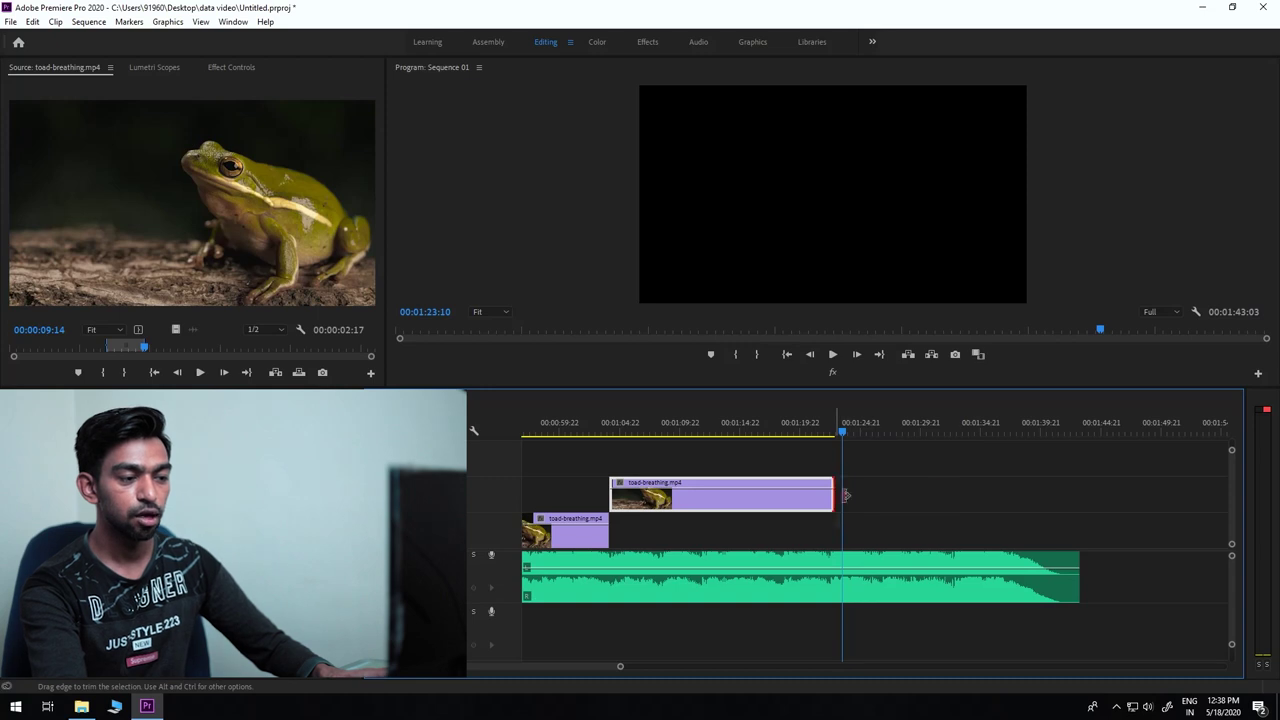
{"action": "key", "text": "ctrl+z"}
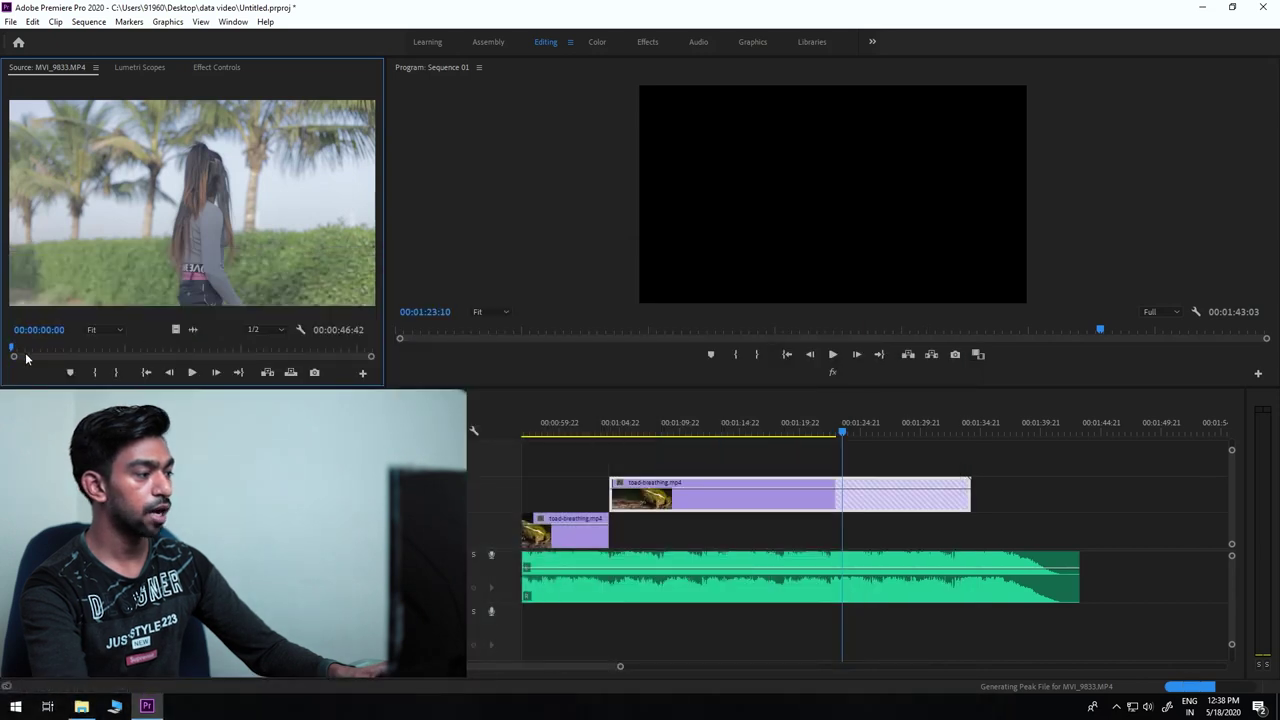
Cue MVI_9833.MP4 to 00:00:22:30 and bring up Replace With Clip for the Video 2 toad clip.
{"action": "left_click_drag", "start_coordinate": [14, 349], "coordinate": [183, 332]}
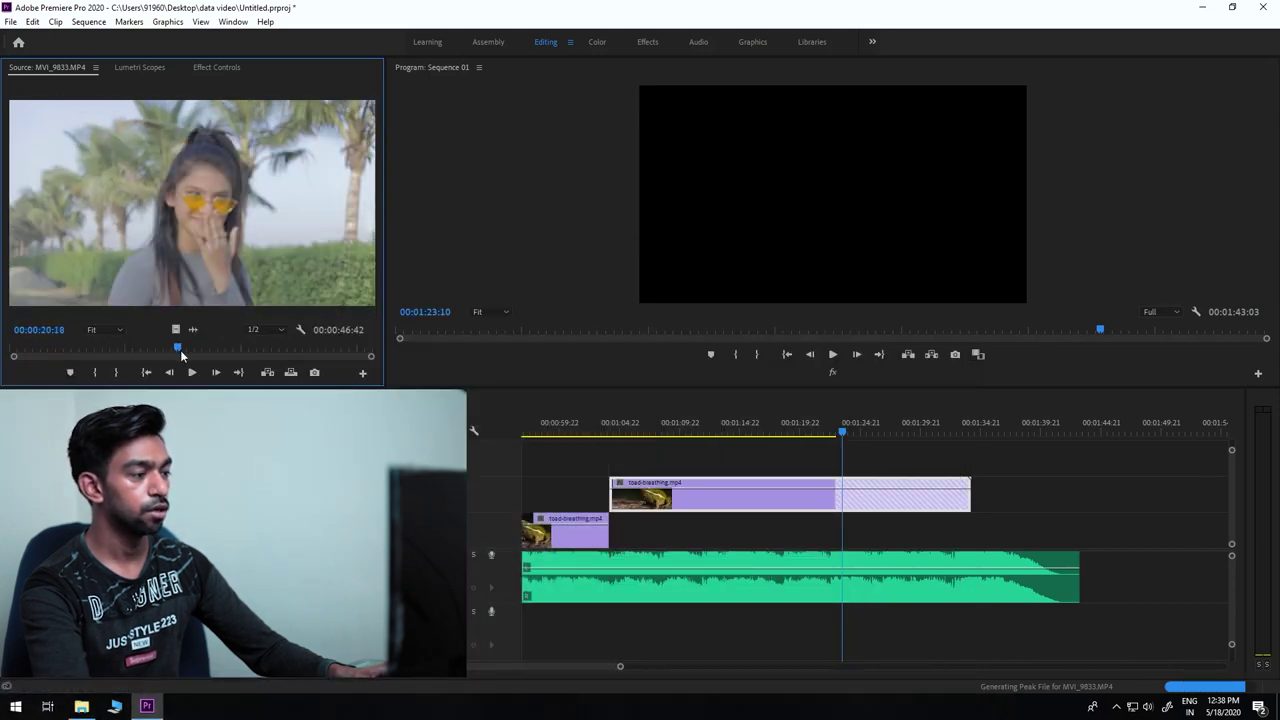
{"action": "right_click", "coordinate": [866, 501]}
{"action": "key", "text": "Escape"}
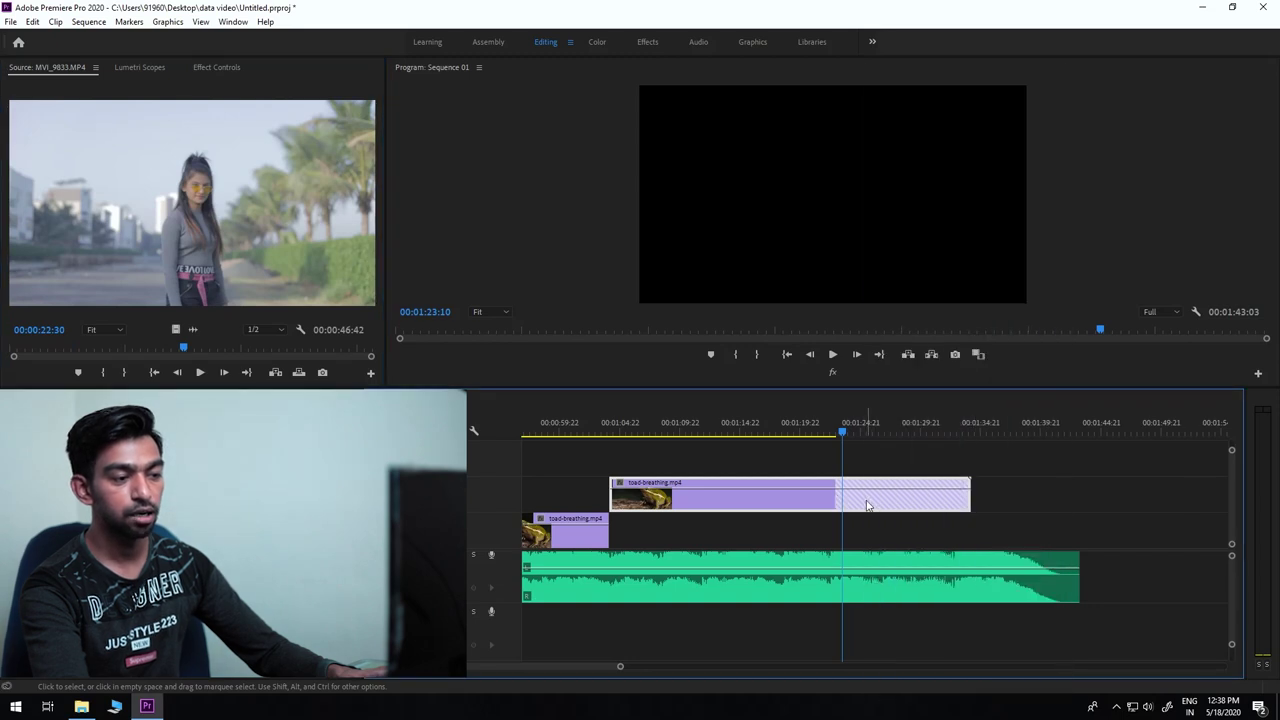
{"action": "right_click", "coordinate": [867, 505]}
{"action": "left_click", "coordinate": [796, 489]}
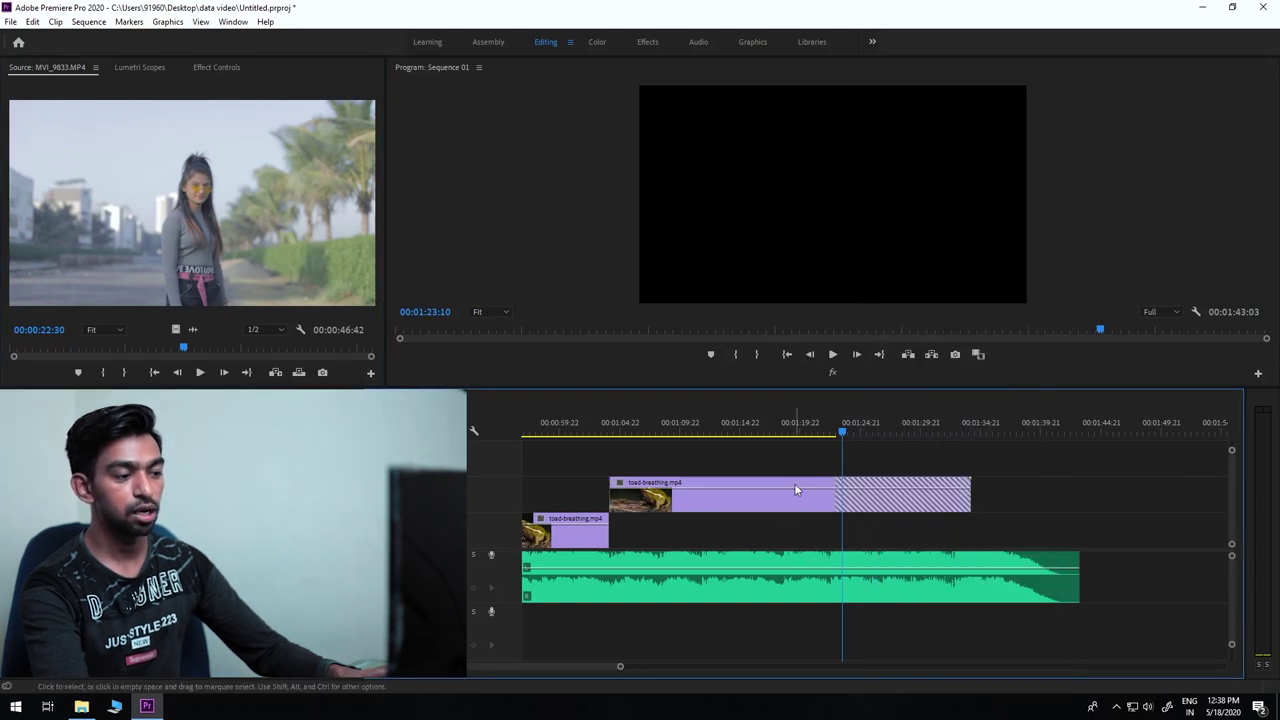
{"action": "right_click", "coordinate": [796, 489]}
{"action": "mouse_move", "coordinate": [961, 232]}
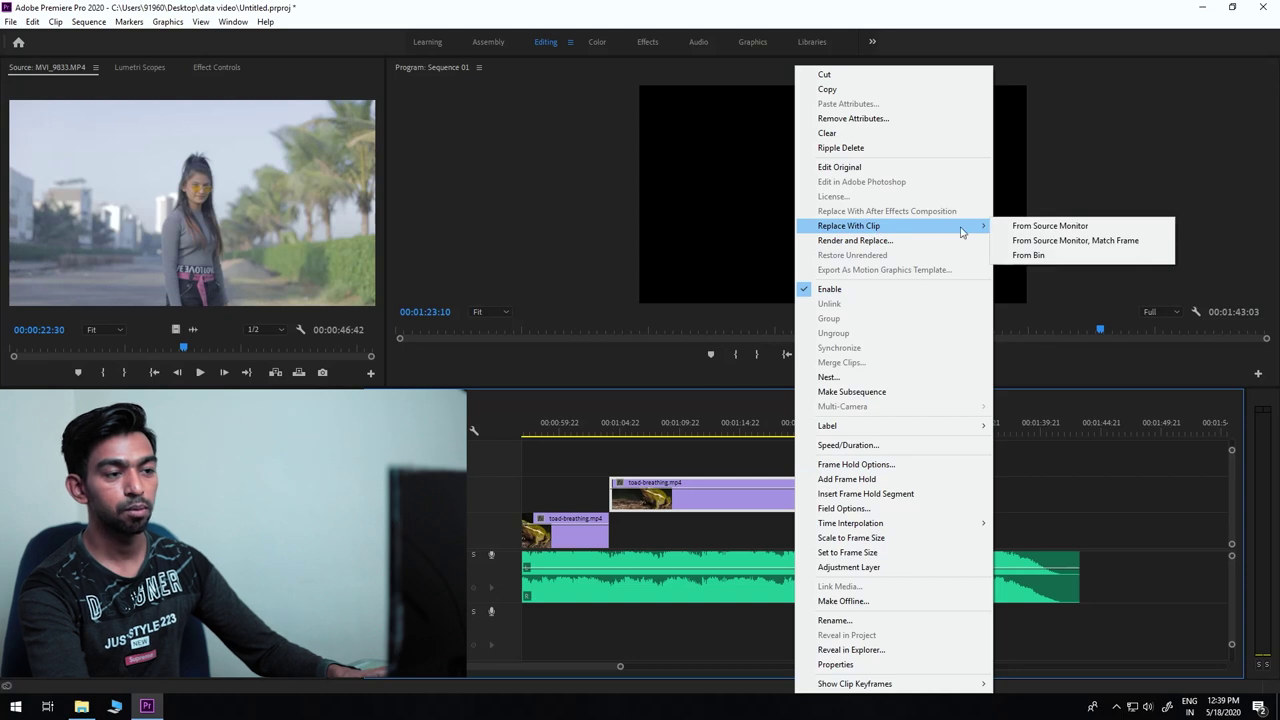
Replace the toad clip From Source Monitor, then play and stop the sequence to preview it.
{"action": "left_click", "coordinate": [1037, 229]}
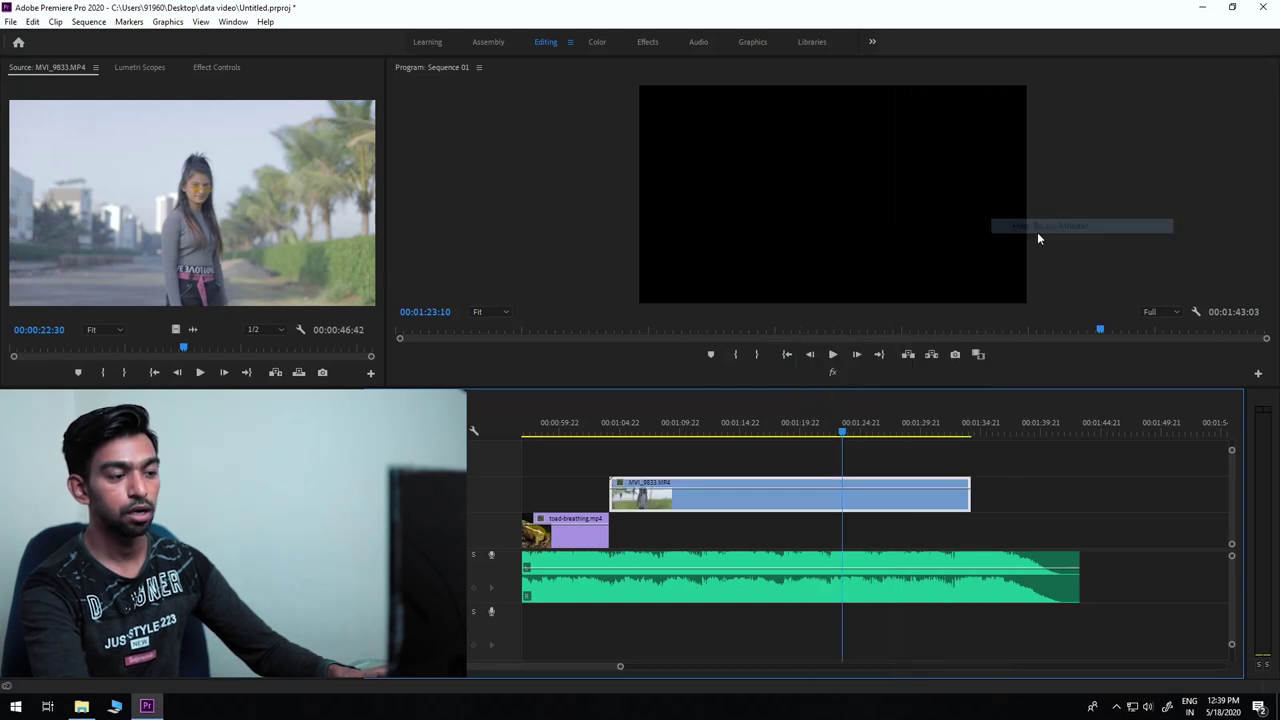
{"action": "key", "text": "space"}
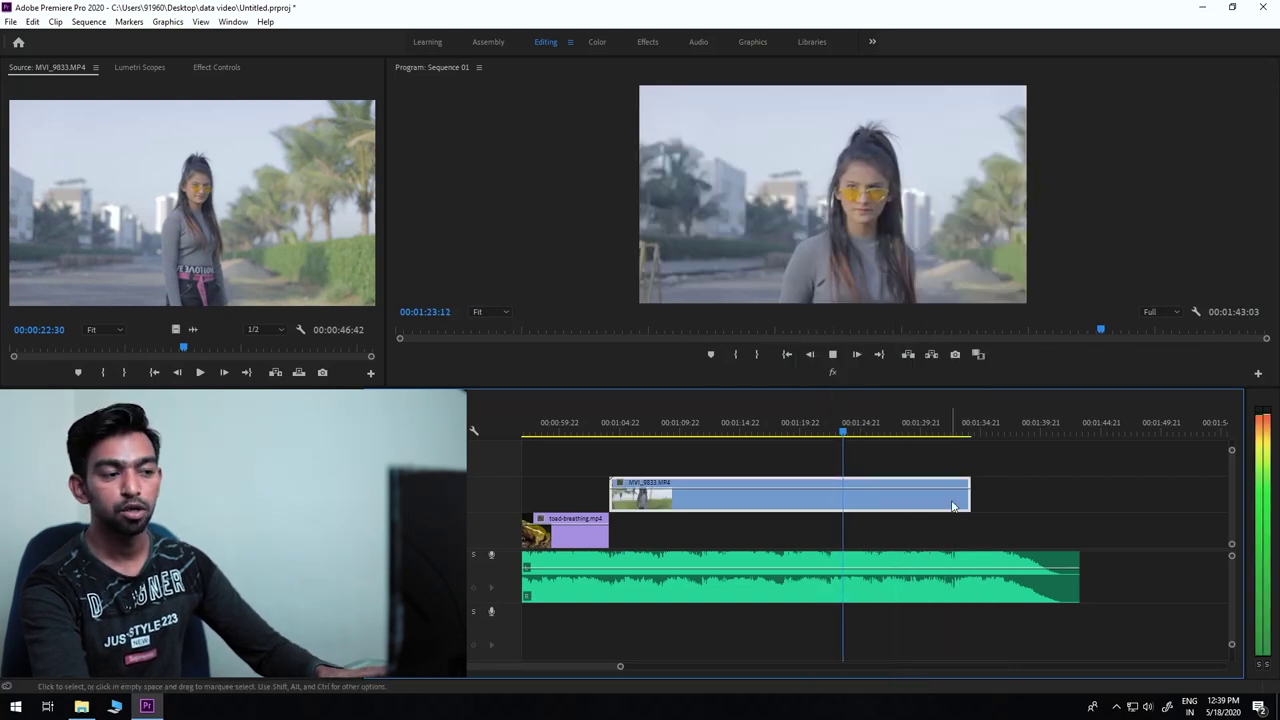
{"action": "key", "text": "space"}
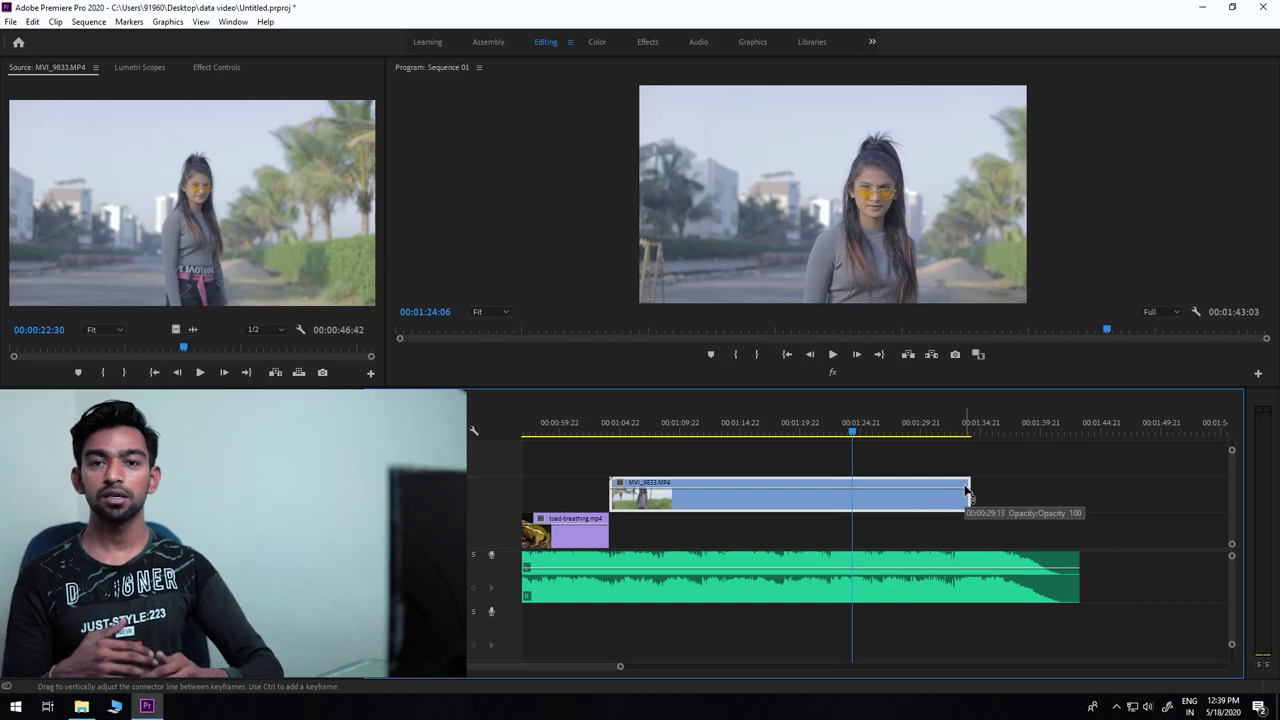